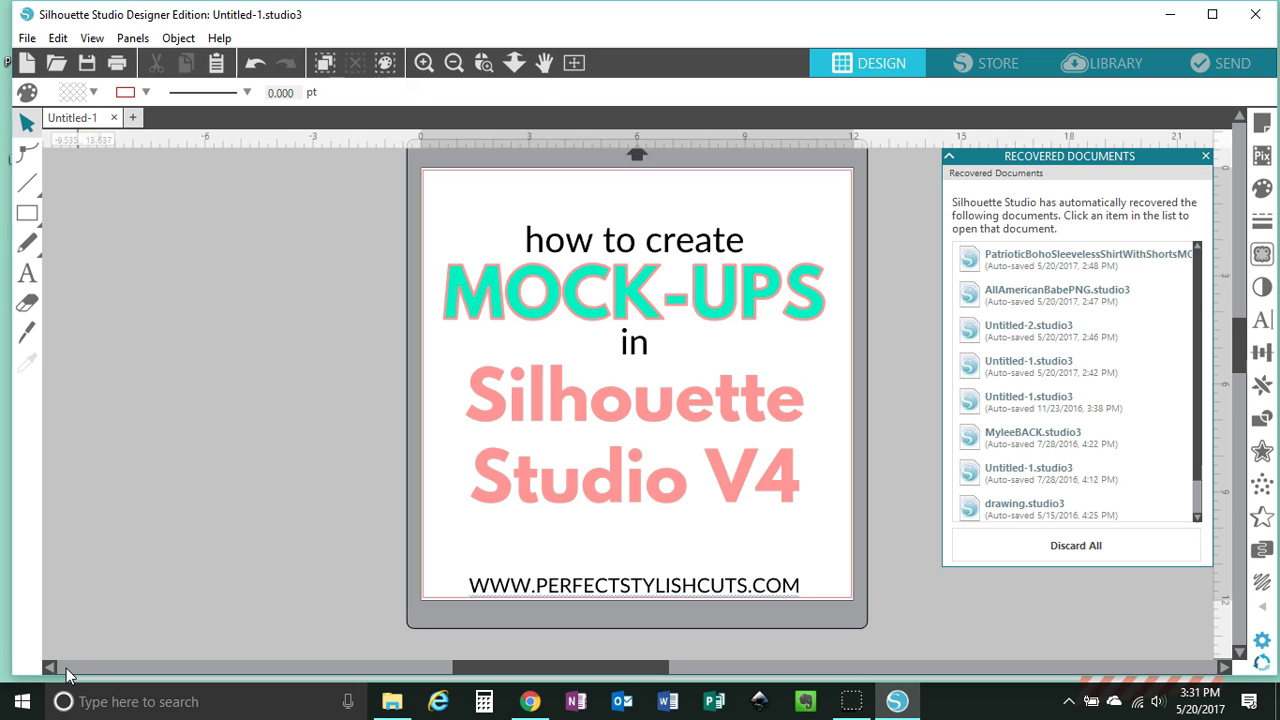
Open the MOCKUPJPEG sleeveless-shirt photo from the PatrioticBohoSleeveless folder
{"action": "left_click", "coordinate": [56, 63]}
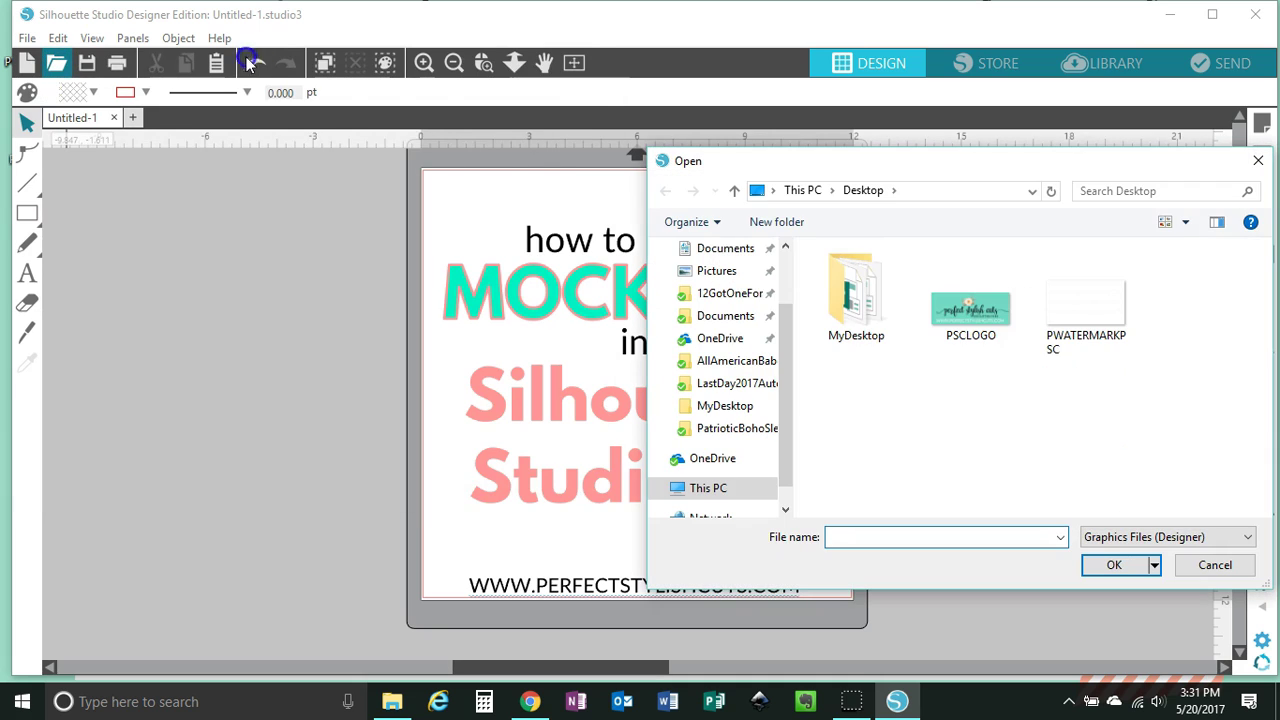
{"action": "left_click", "coordinate": [734, 426]}
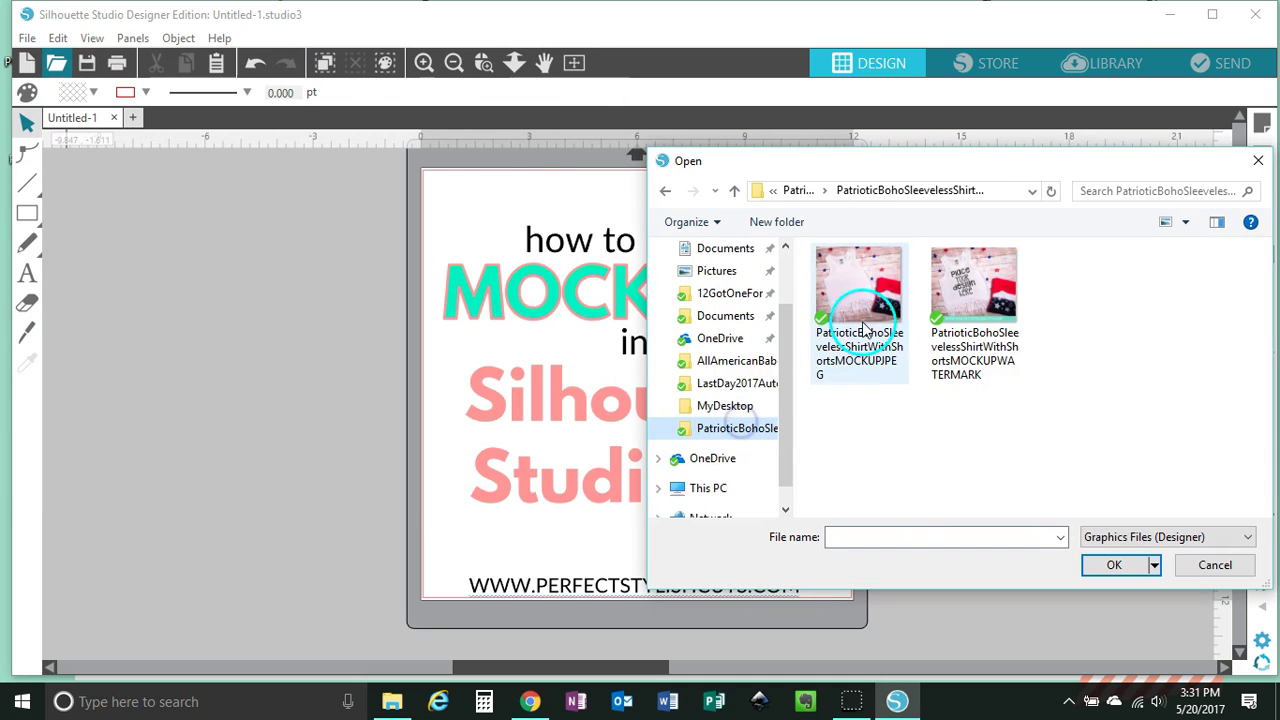
{"action": "left_click", "coordinate": [826, 288]}
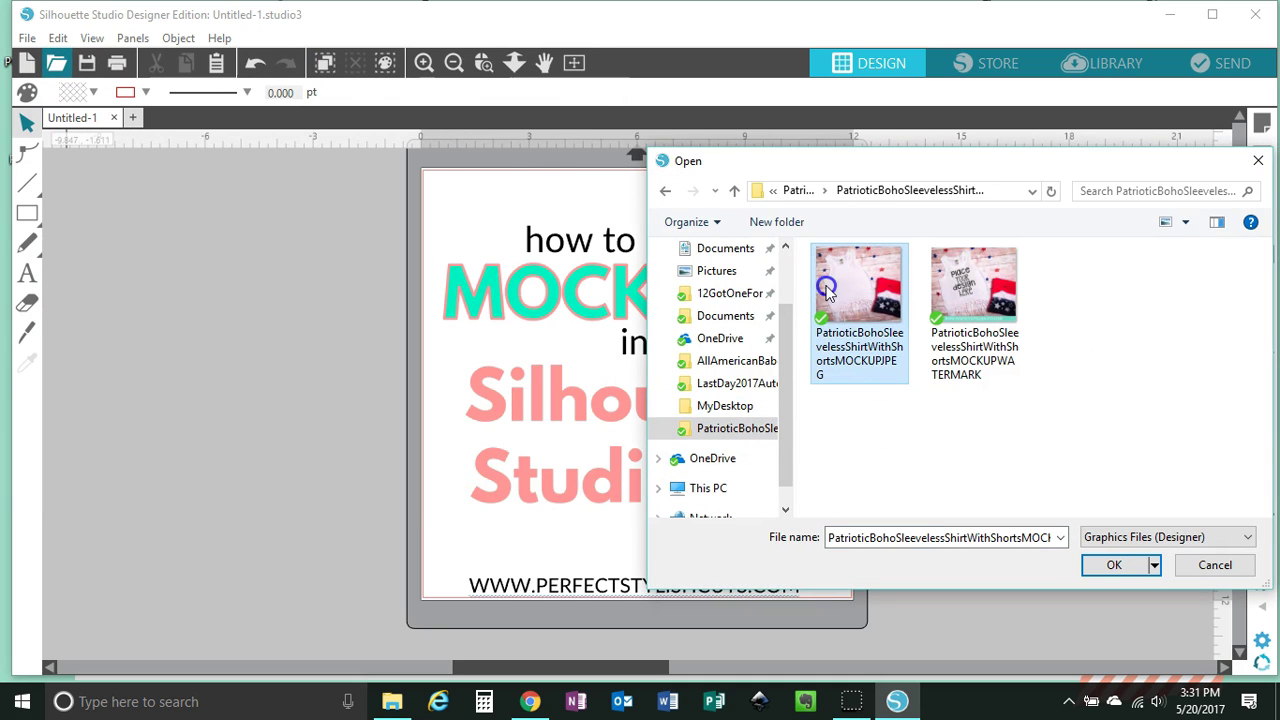
{"action": "left_click", "coordinate": [1104, 568]}
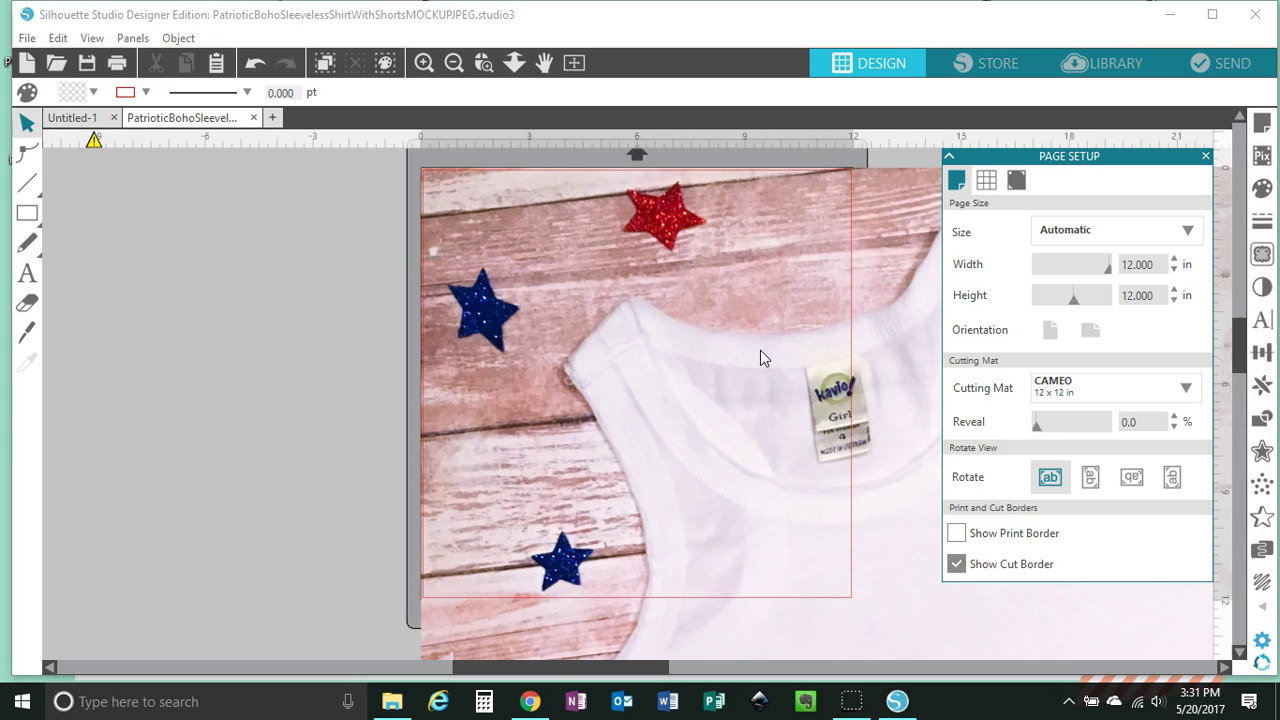
Scale the shirt photo down to about 9.3 × 8.2 in at the page's top left
{"action": "left_click", "coordinate": [486, 206]}
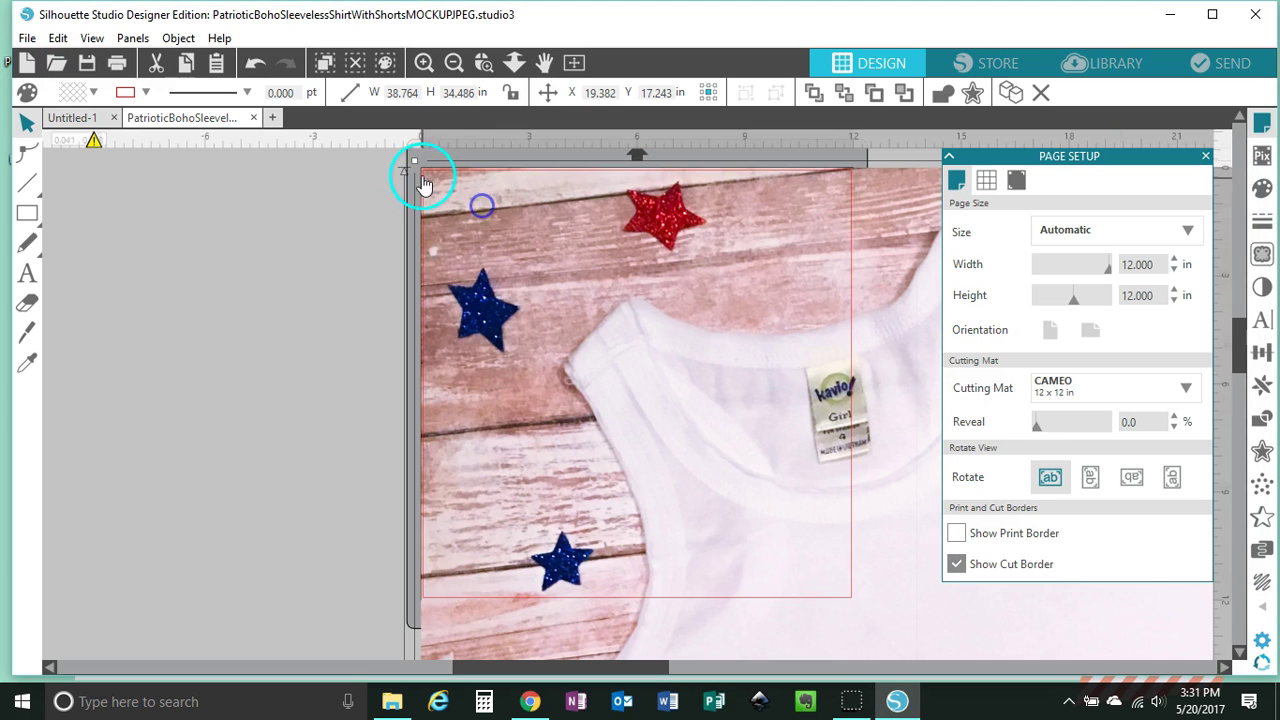
{"action": "left_click_drag", "start_coordinate": [411, 160], "coordinate": [465, 255]}
{"action": "left_click_drag", "start_coordinate": [417, 177], "coordinate": [722, 441]}
{"action": "left_click_drag", "start_coordinate": [766, 537], "coordinate": [479, 283]}
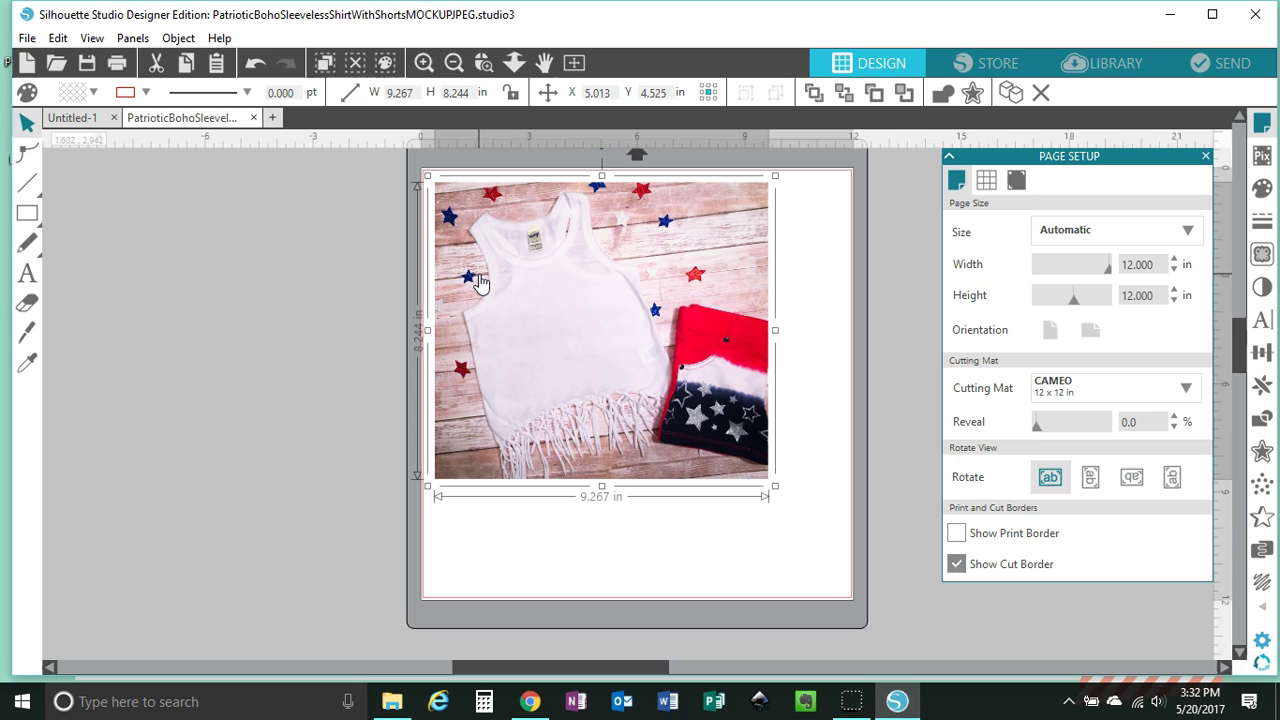
{"action": "left_click", "coordinate": [508, 268]}
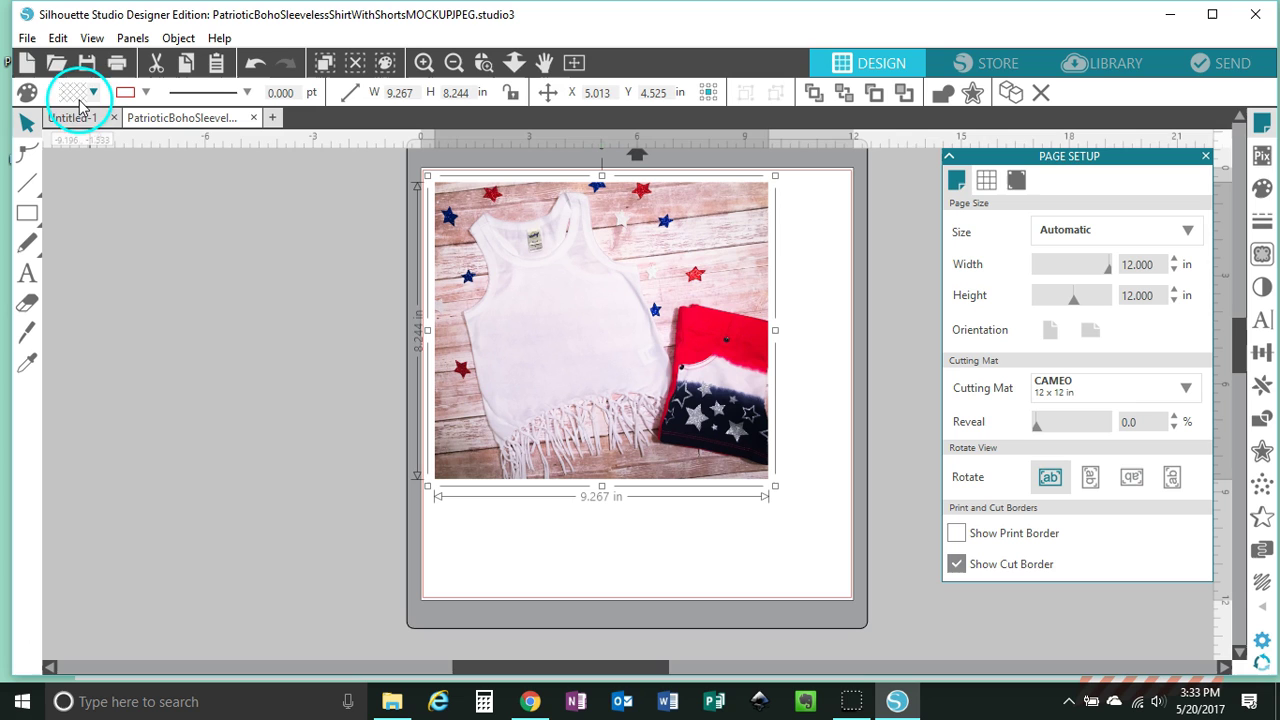
Open AllAmericanBabePNG from OneDrive > PSC > AllAmericanBabe and select its 7.867 × 6.050 in design
{"action": "left_click", "coordinate": [56, 62]}
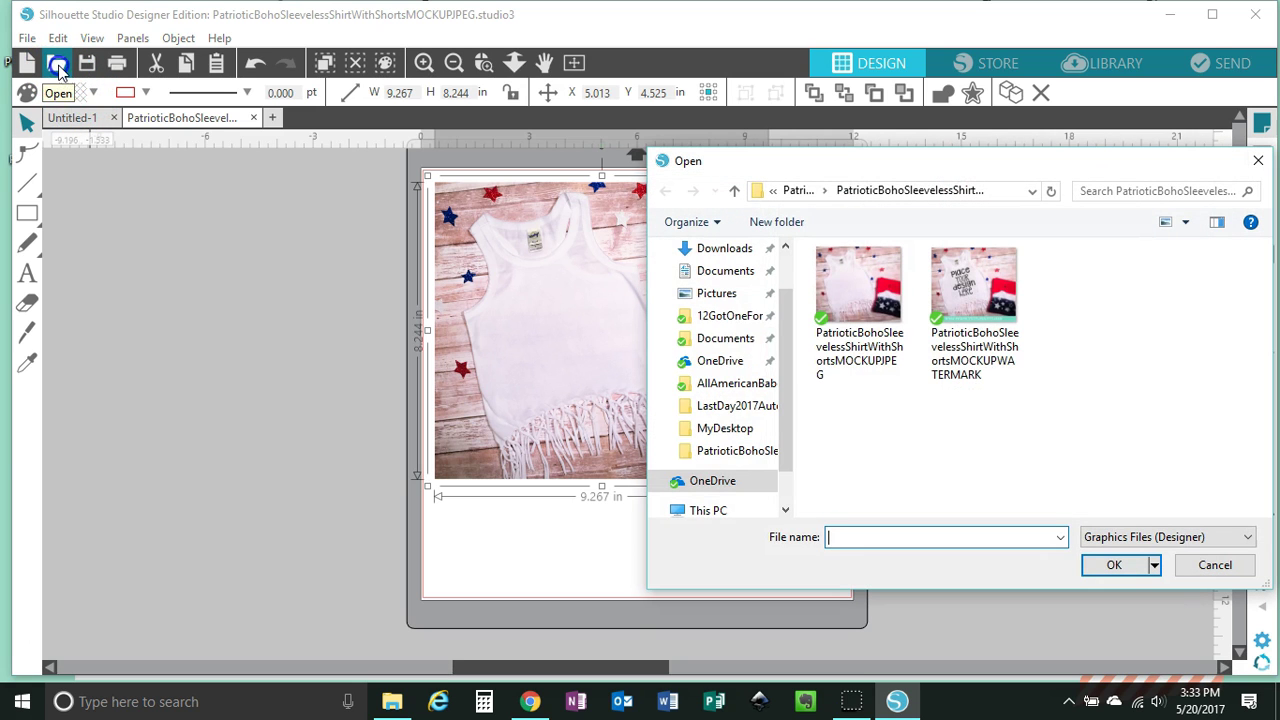
{"action": "left_click", "coordinate": [737, 383]}
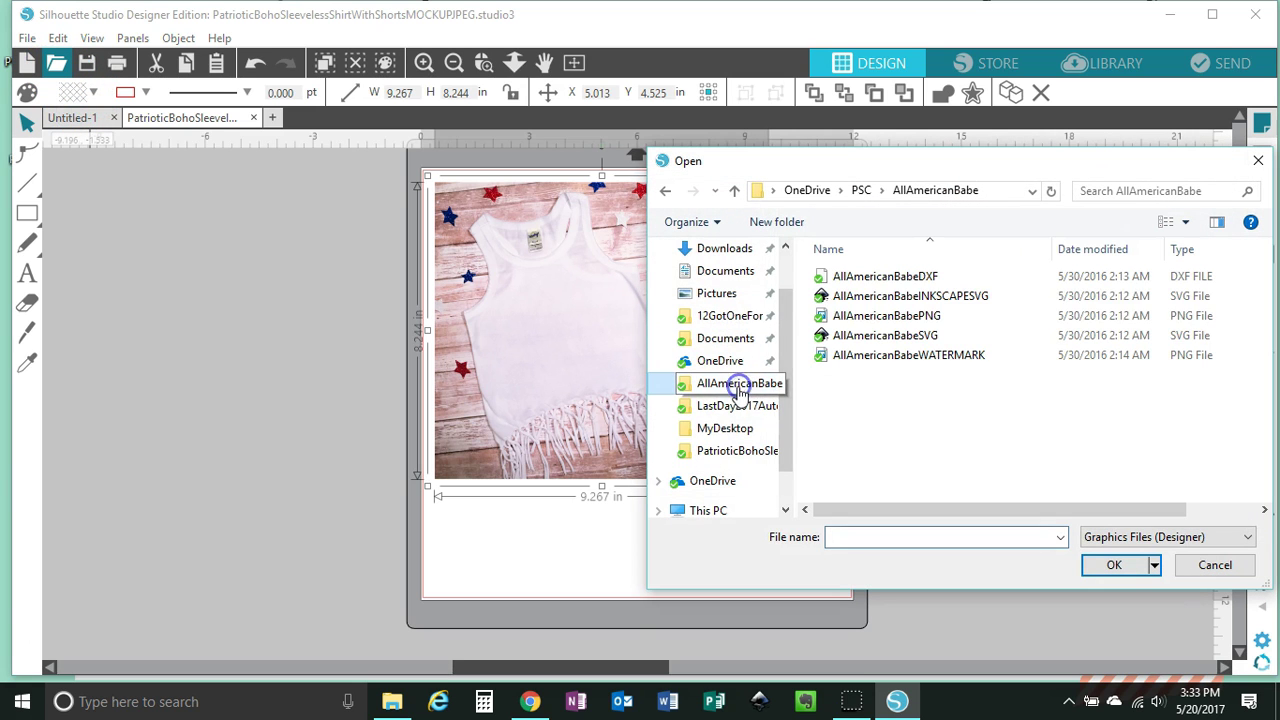
{"action": "left_click", "coordinate": [906, 320]}
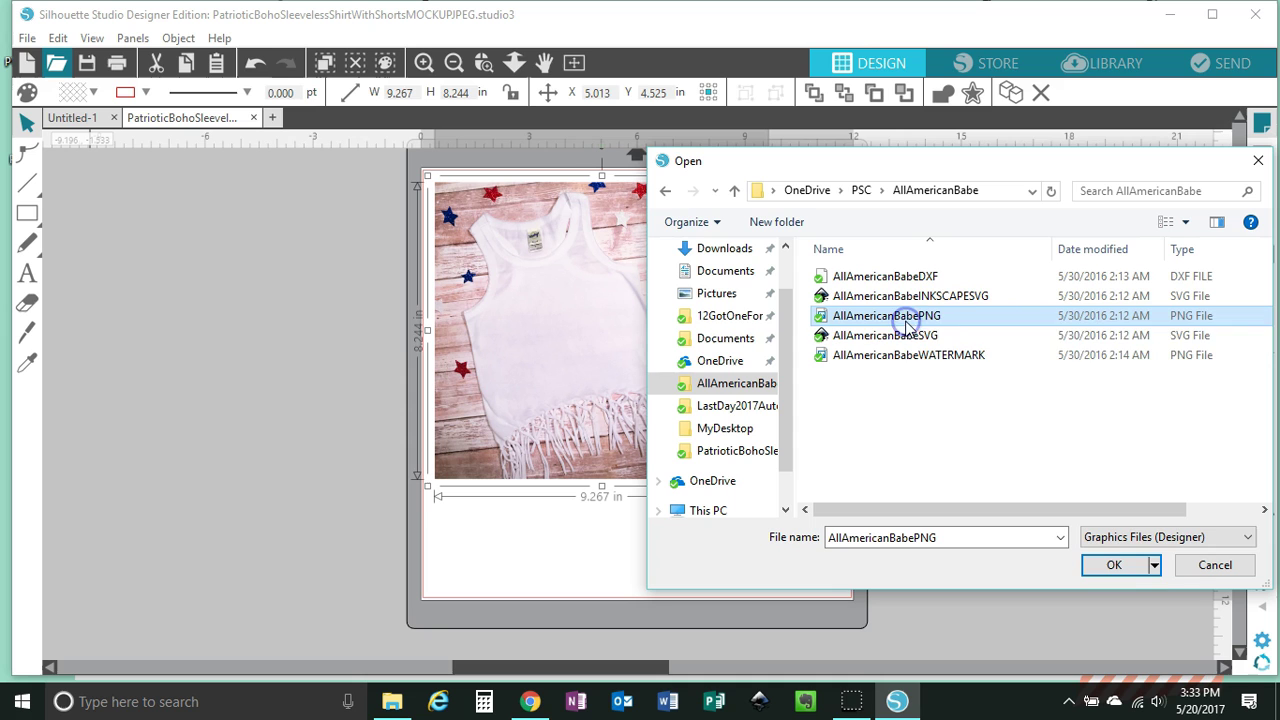
{"action": "left_click", "coordinate": [1122, 566]}
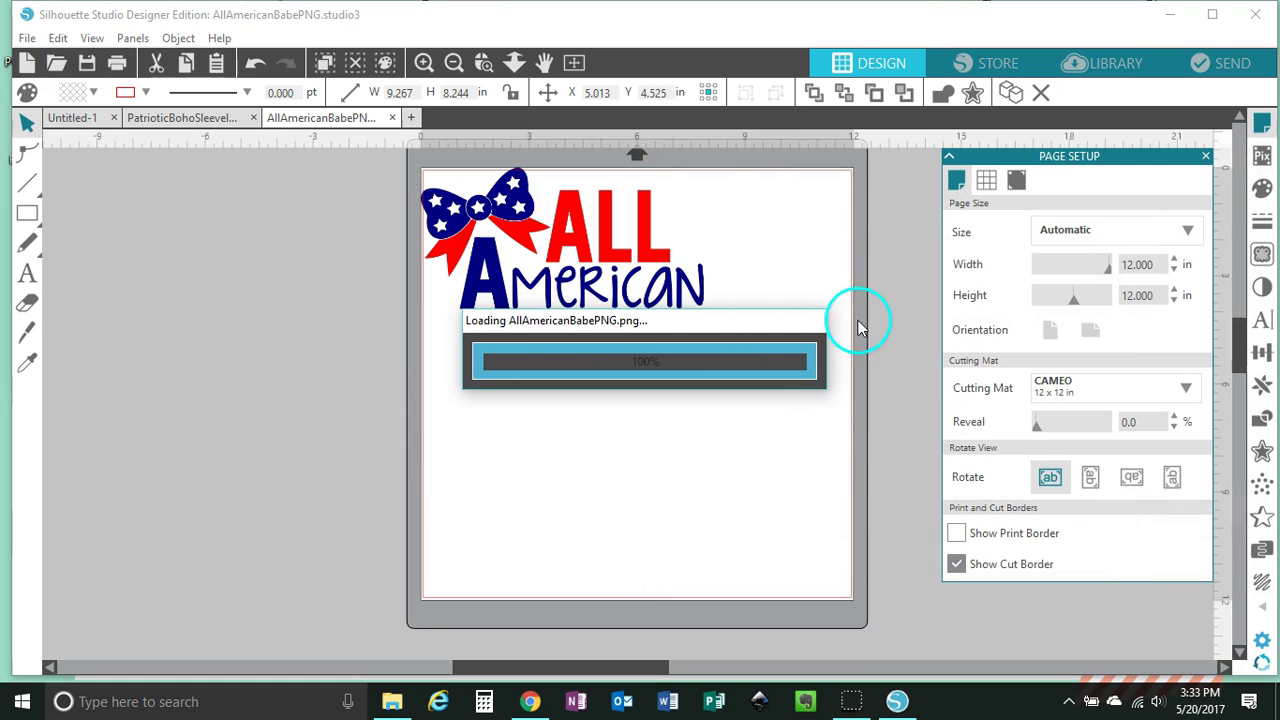
{"action": "left_click", "coordinate": [697, 363]}
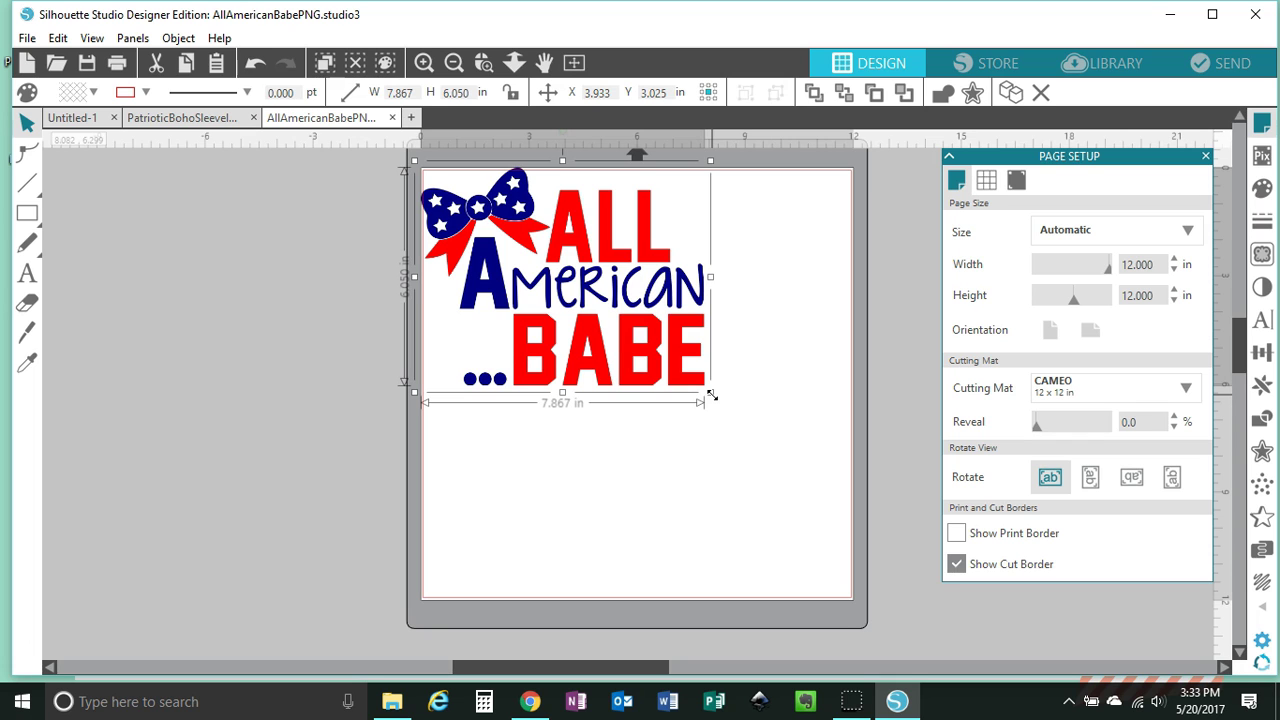
Move the All American Babe design down and left on its own page
{"action": "left_click_drag", "start_coordinate": [576, 244], "coordinate": [604, 318]}
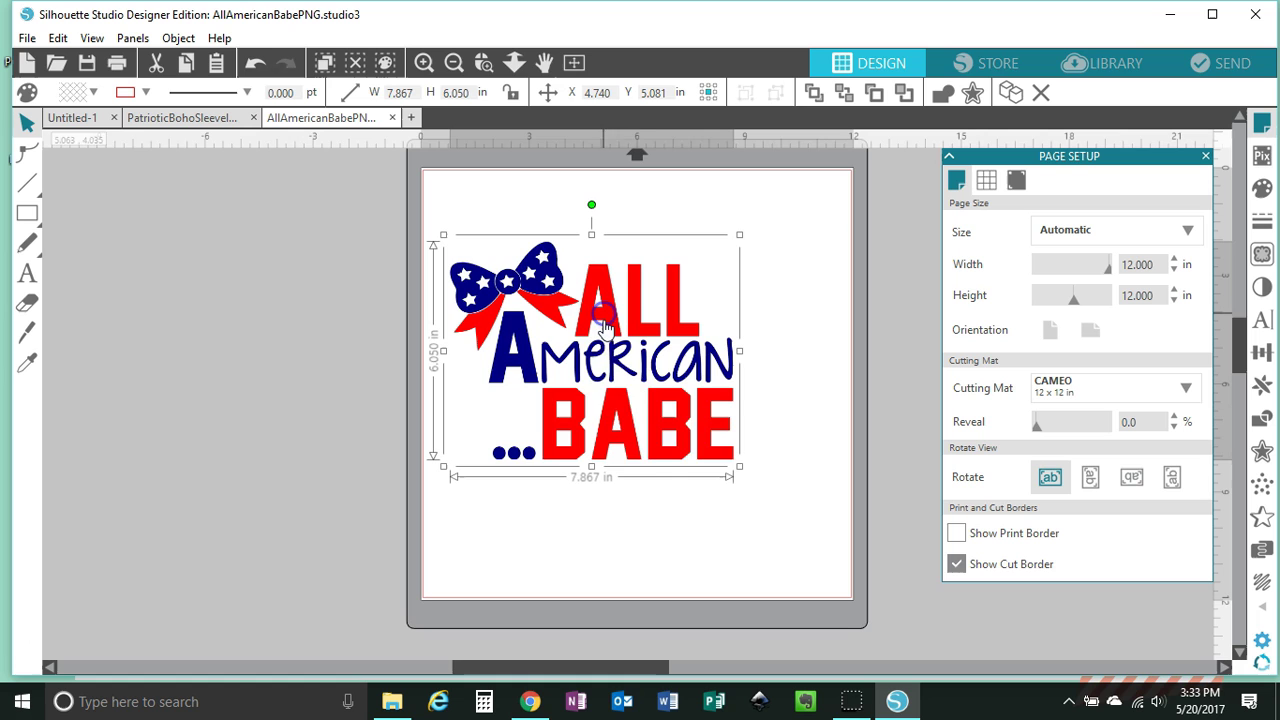
{"action": "left_click", "coordinate": [690, 455]}
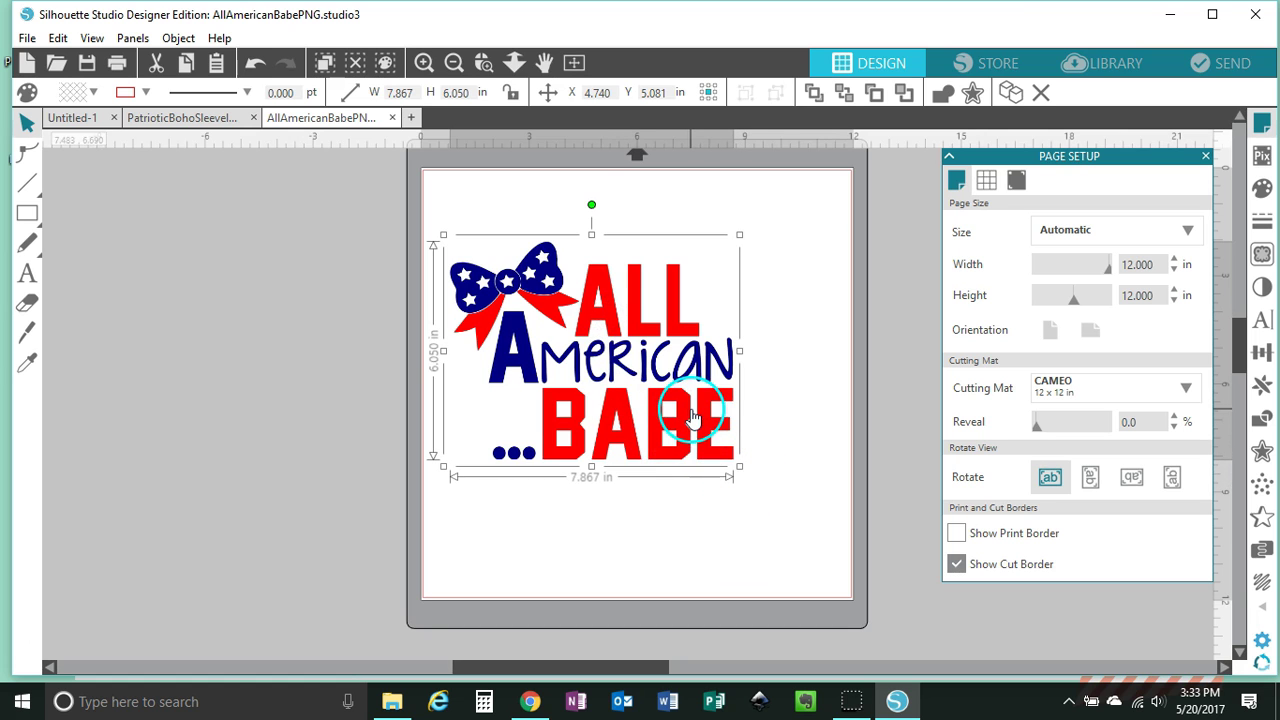
{"action": "left_click", "coordinate": [180, 117]}
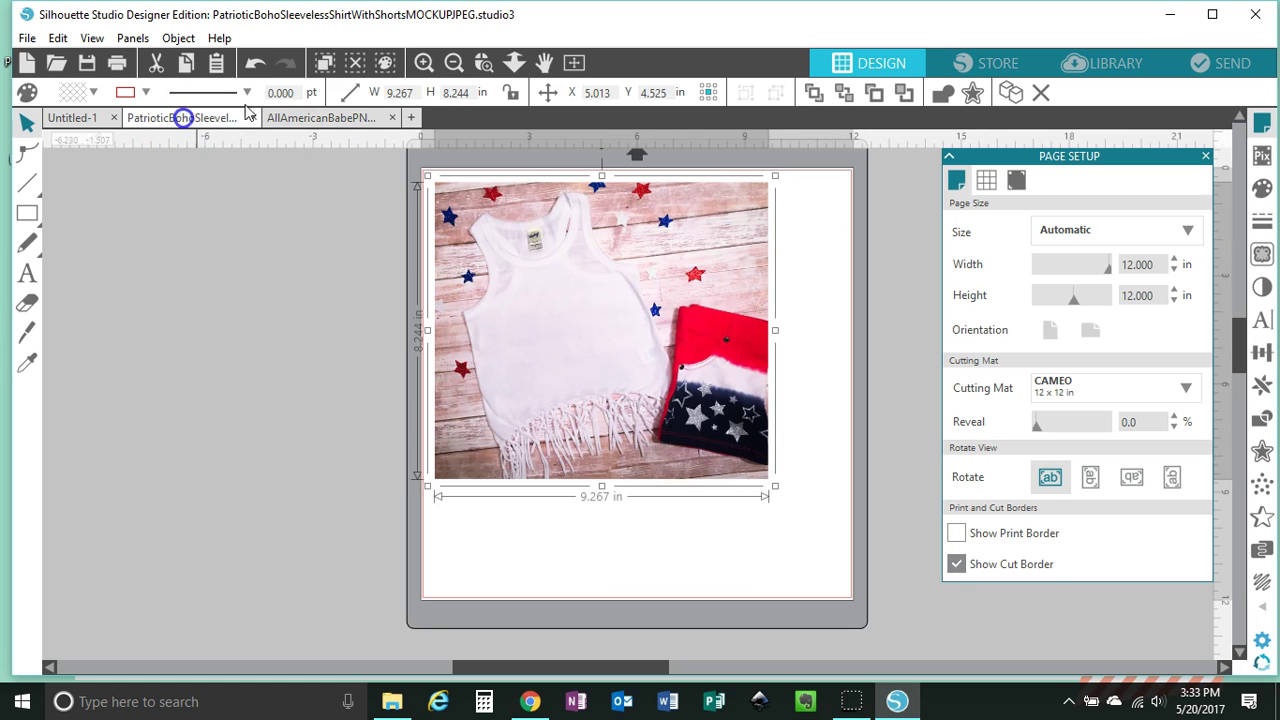
{"action": "left_click", "coordinate": [357, 120]}
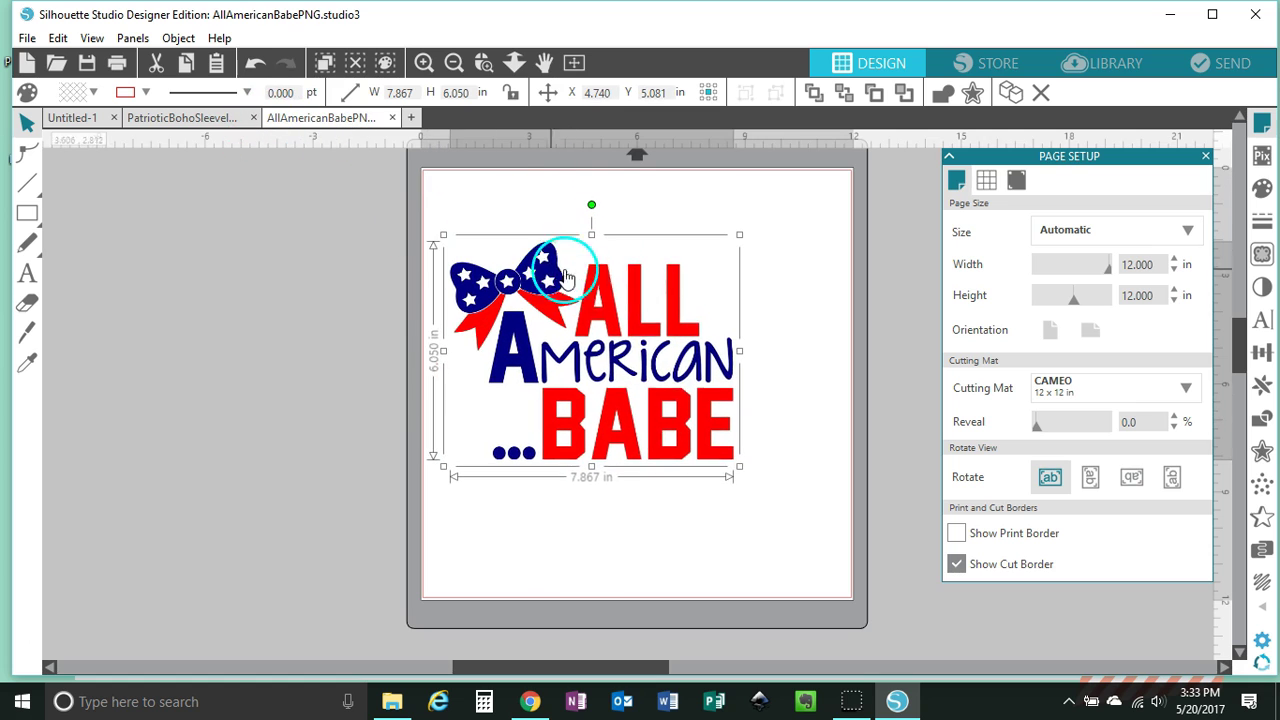
Cut the design and paste it onto the PatrioticBohoSleeveless shirt mock-up
{"action": "right_click", "coordinate": [655, 322]}
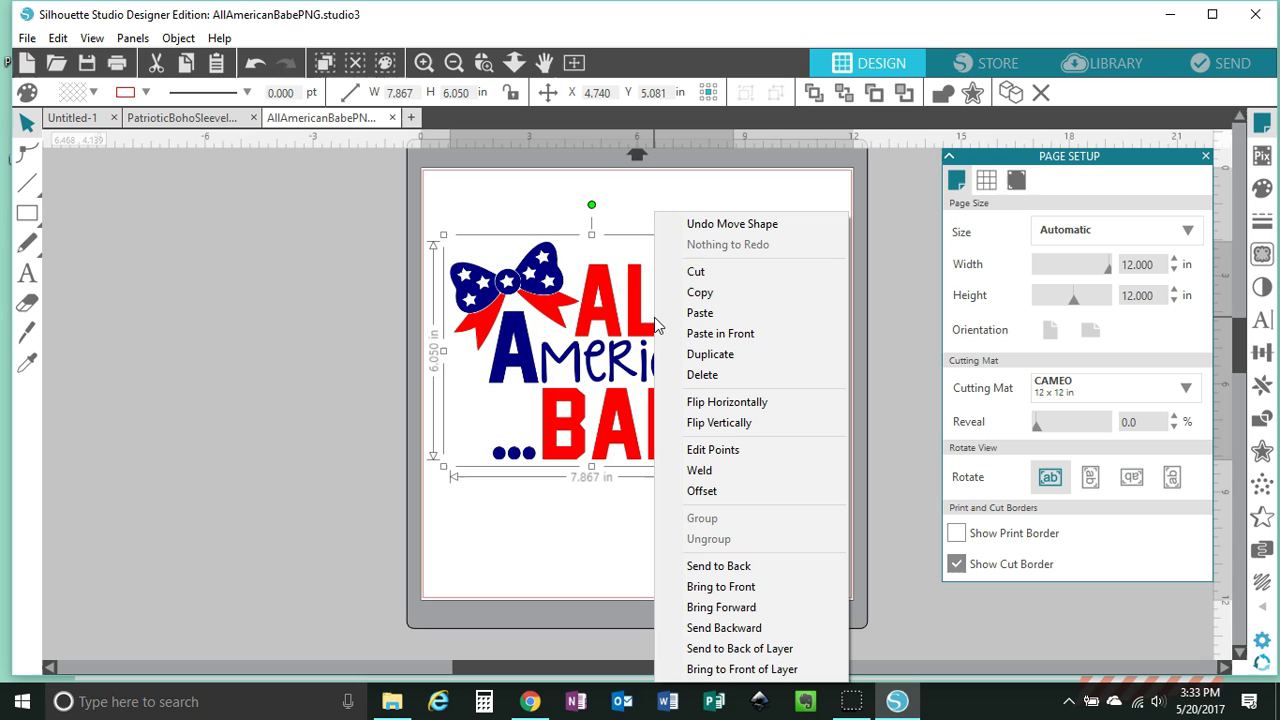
{"action": "left_click", "coordinate": [690, 272]}
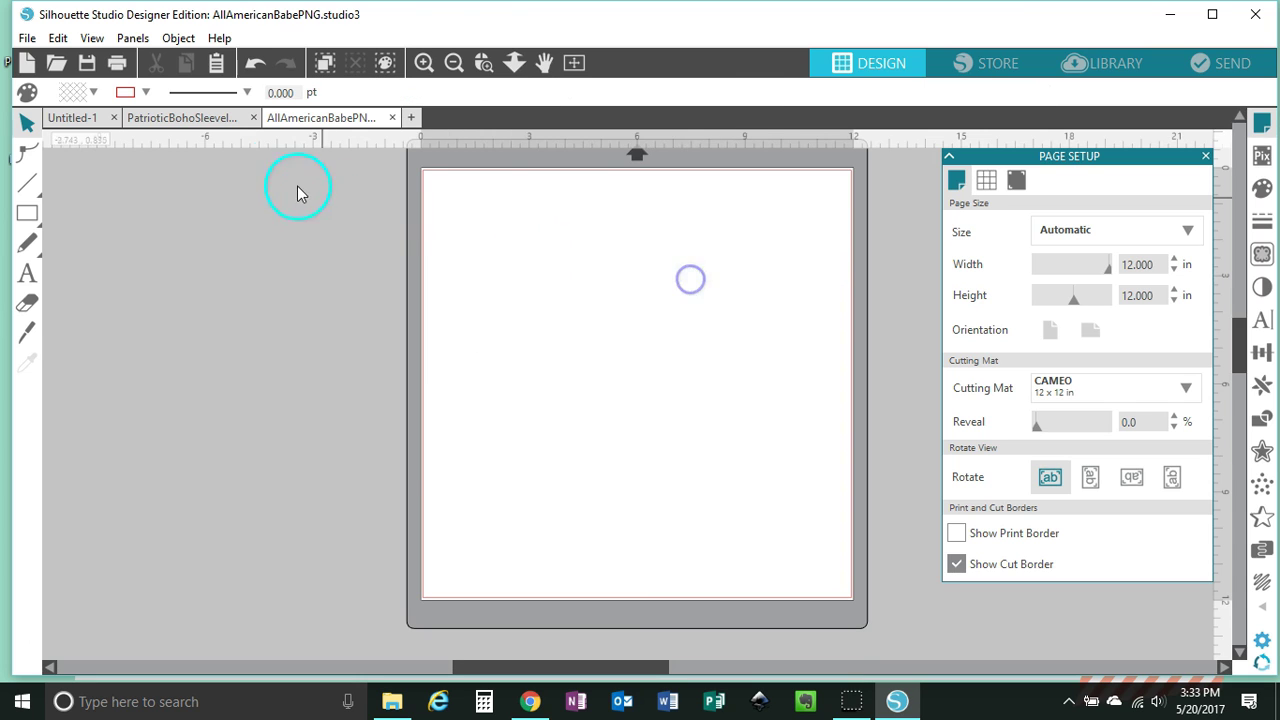
{"action": "left_click", "coordinate": [232, 118]}
{"action": "right_click", "coordinate": [201, 264]}
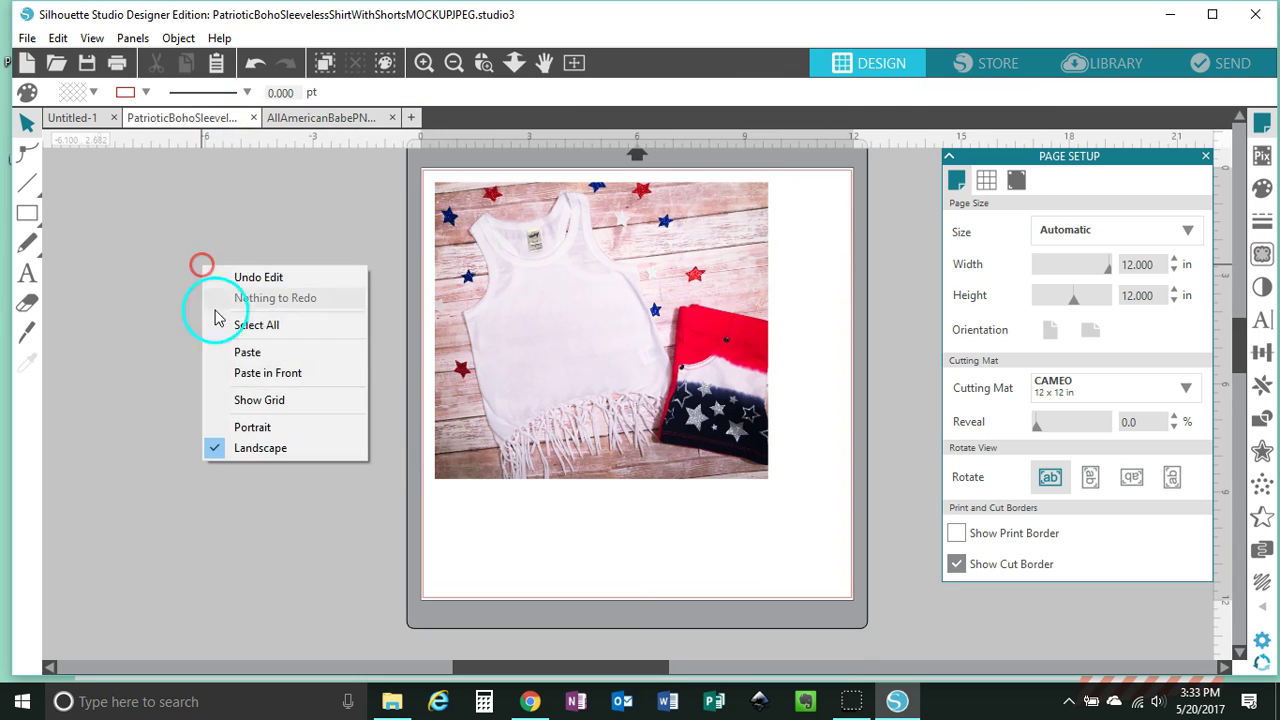
{"action": "left_click", "coordinate": [250, 353]}
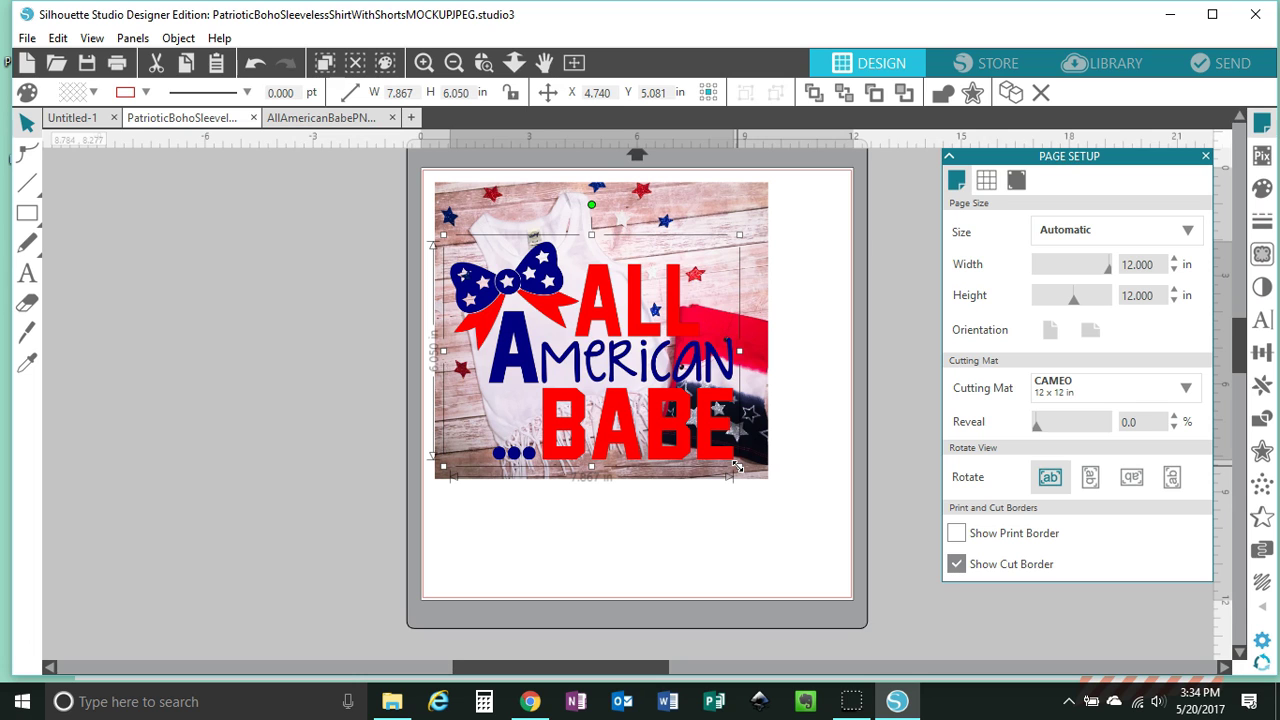
Shrink the design to about 3 in wide, move it onto the shirt and tilt it
{"action": "left_click_drag", "start_coordinate": [737, 467], "coordinate": [585, 315]}
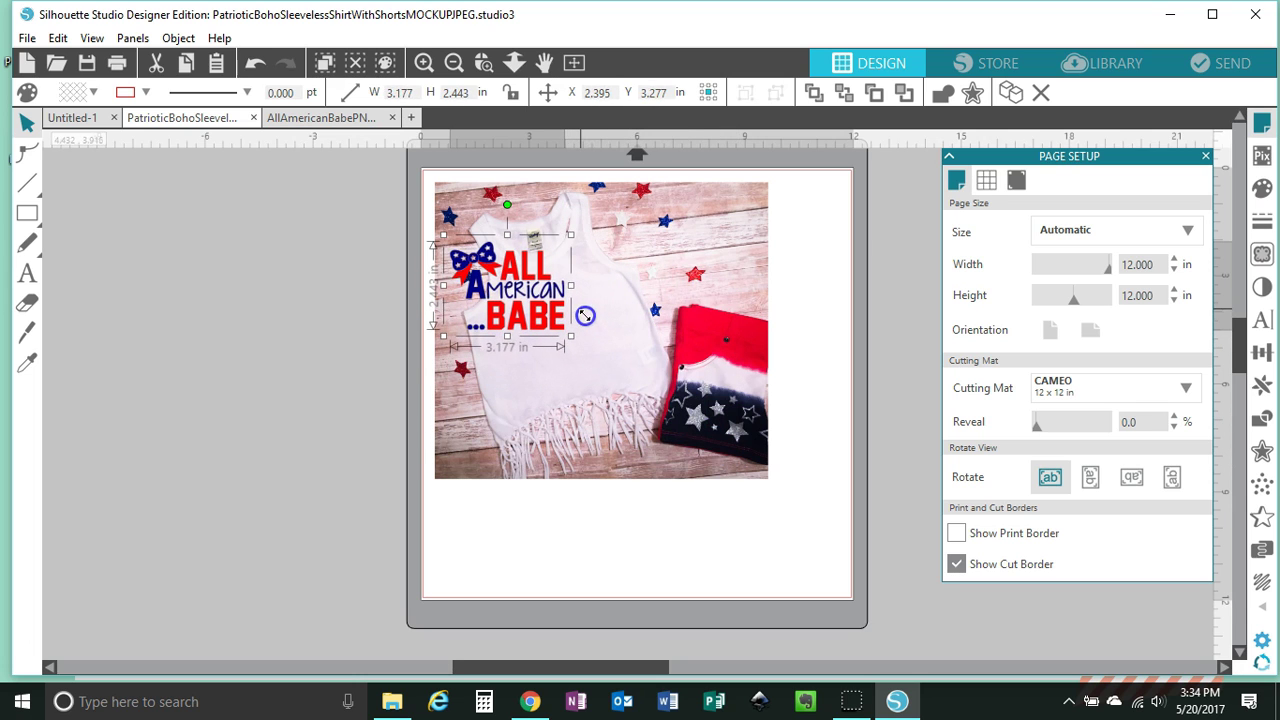
{"action": "left_click_drag", "start_coordinate": [512, 286], "coordinate": [563, 322]}
{"action": "left_click_drag", "start_coordinate": [617, 371], "coordinate": [669, 409]}
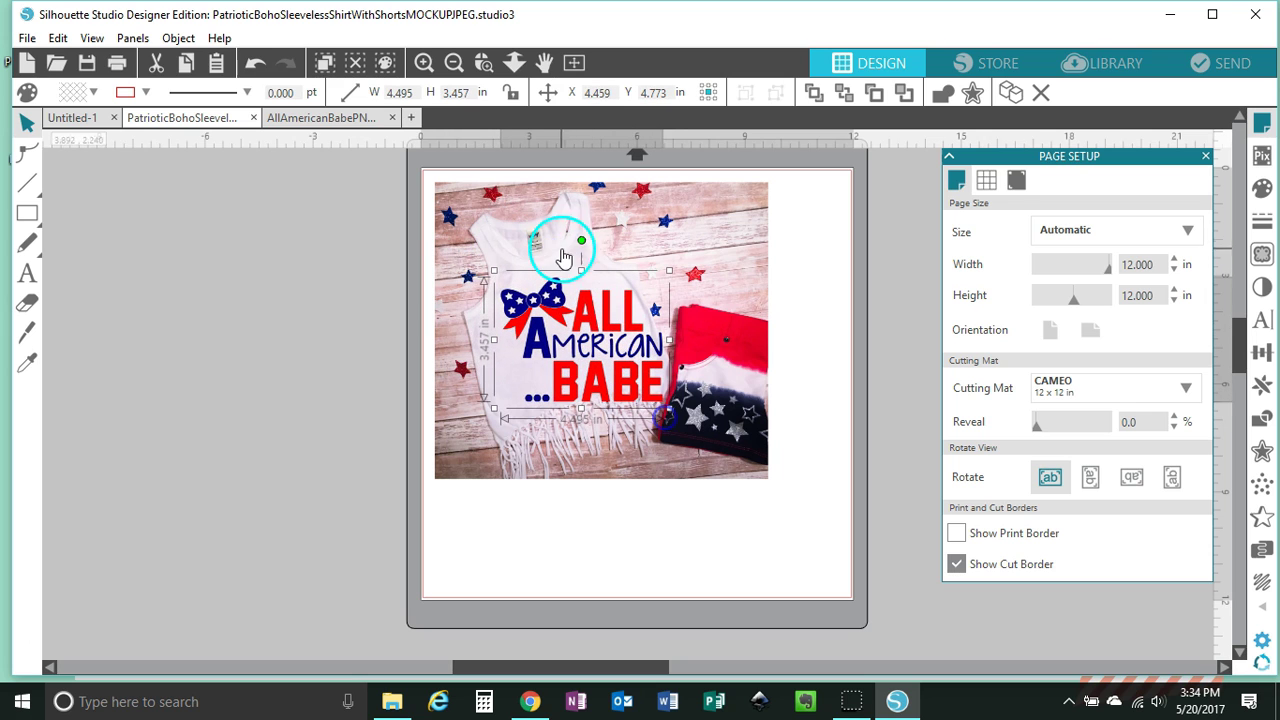
{"action": "left_click_drag", "start_coordinate": [580, 240], "coordinate": [558, 243]}
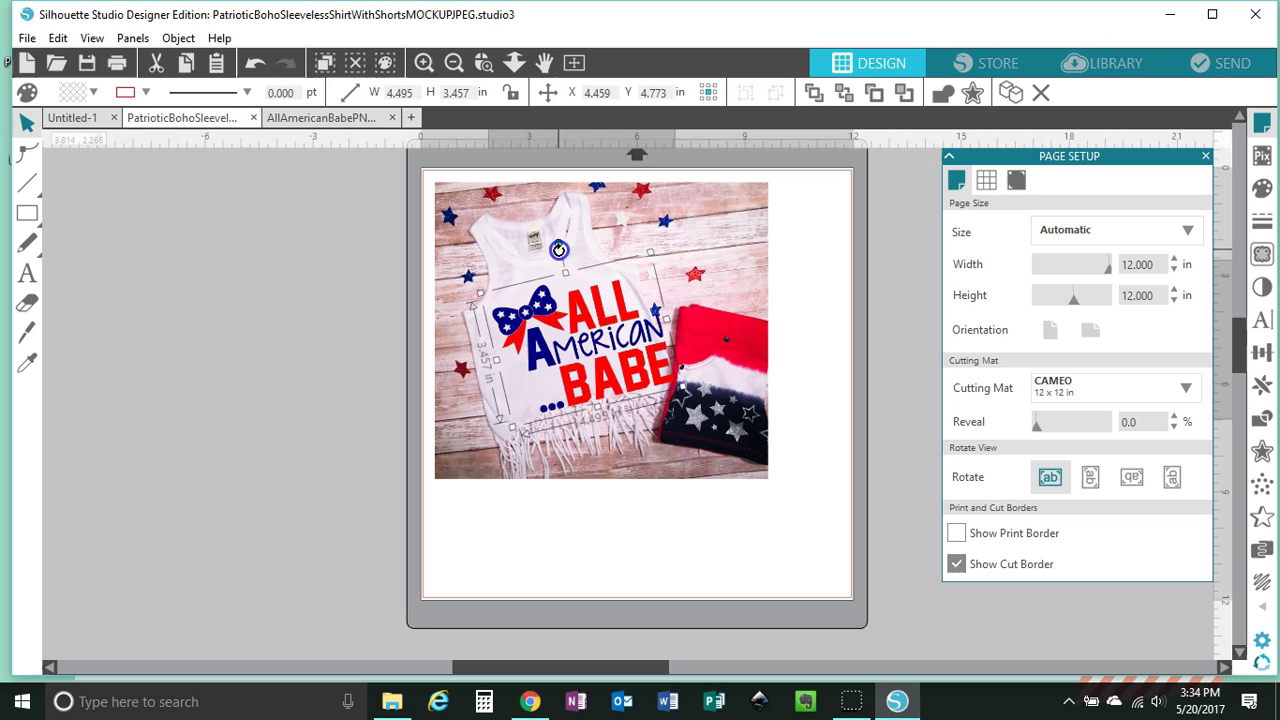
{"action": "left_click_drag", "start_coordinate": [617, 325], "coordinate": [603, 323]}
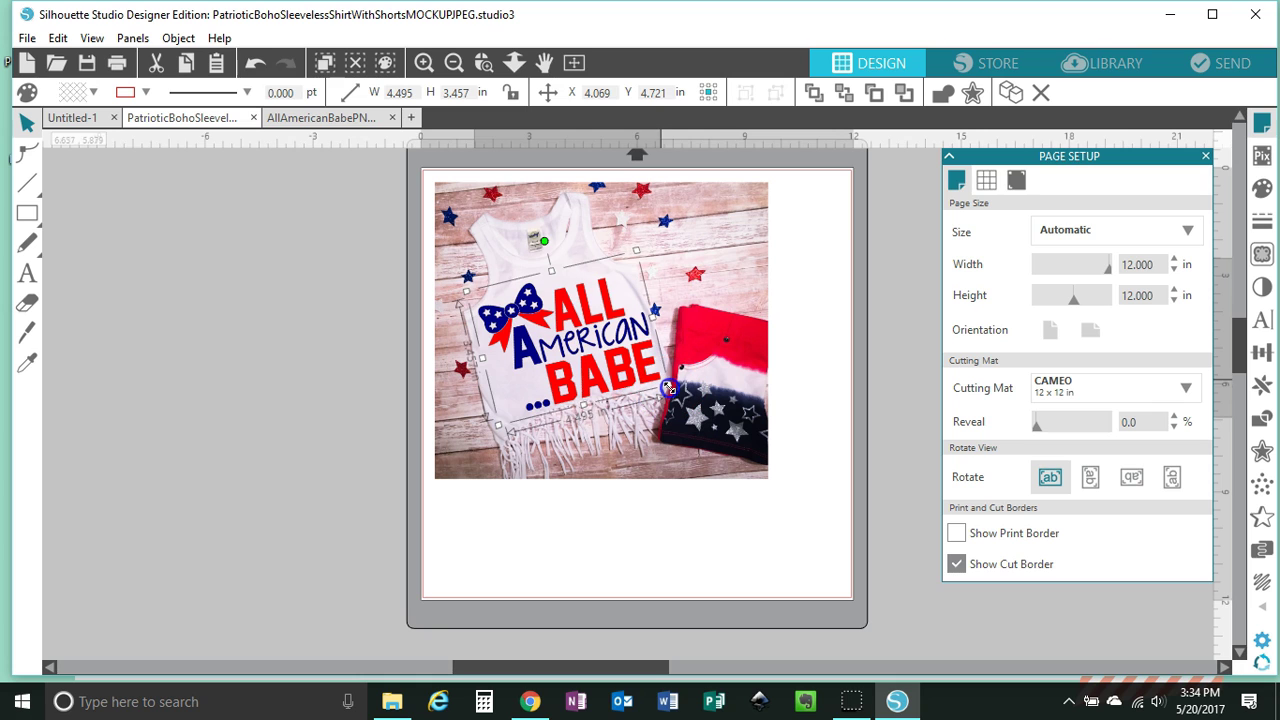
{"action": "left_click_drag", "start_coordinate": [668, 388], "coordinate": [624, 366]}
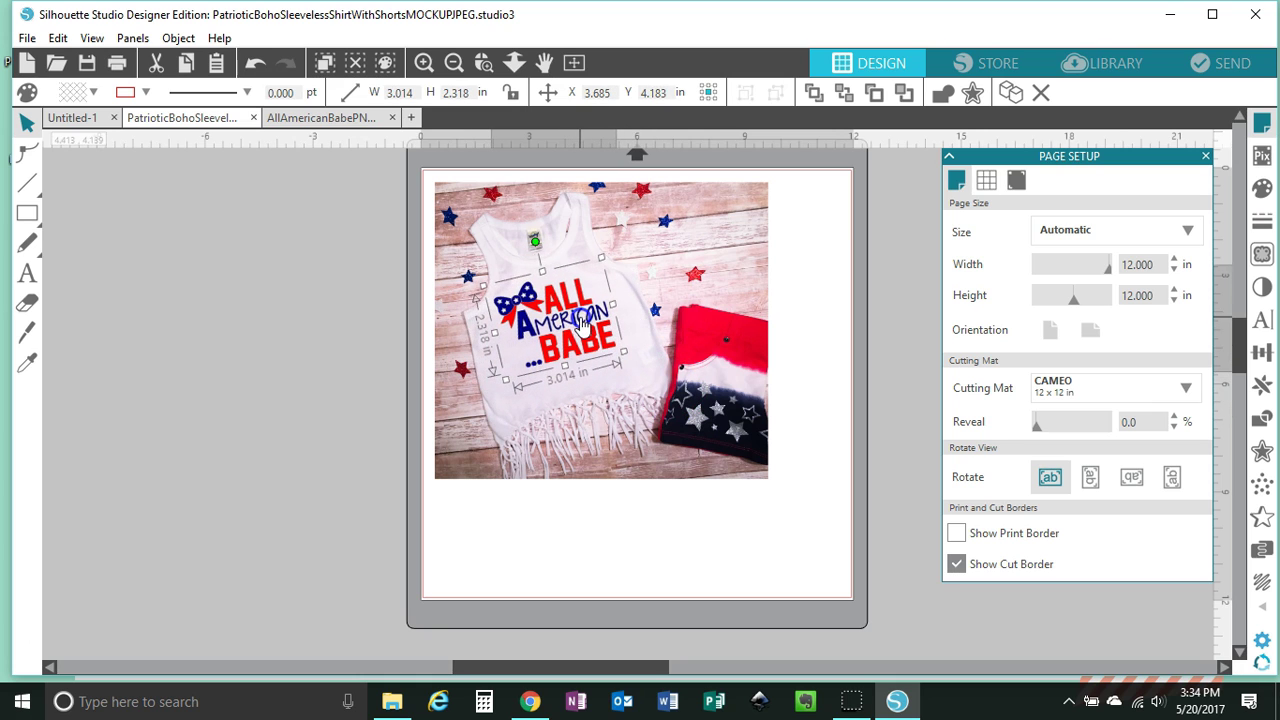
{"action": "left_click_drag", "start_coordinate": [581, 319], "coordinate": [580, 315]}
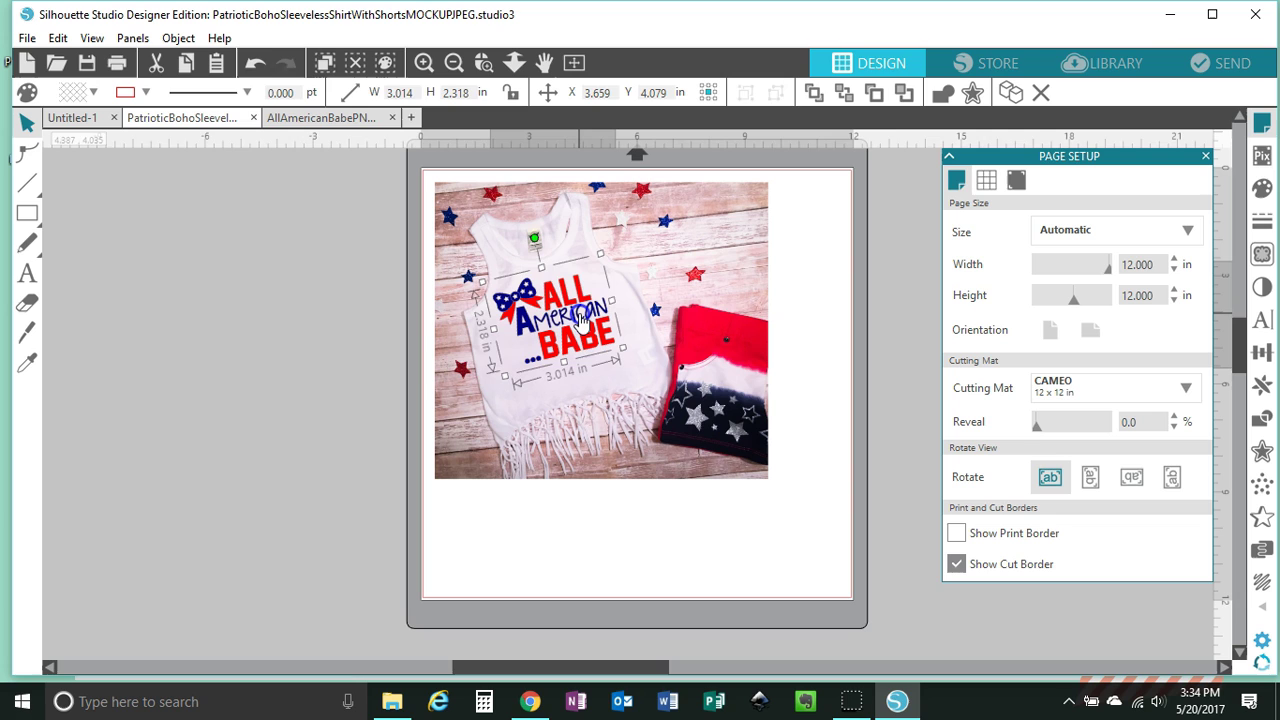
{"action": "left_click", "coordinate": [340, 366]}
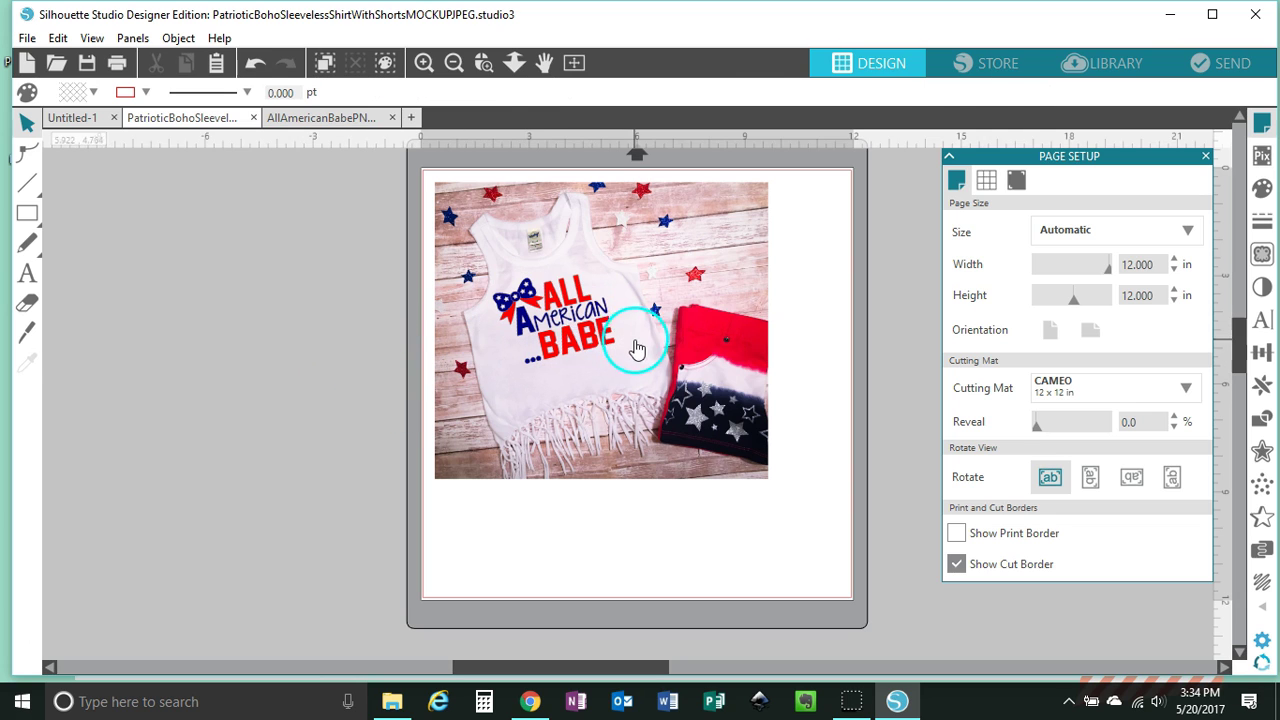
Reduce the design to about 2.6 in wide and check its placement on the chest
{"action": "left_click", "coordinate": [598, 346]}
{"action": "left_click_drag", "start_coordinate": [622, 347], "coordinate": [606, 332]}
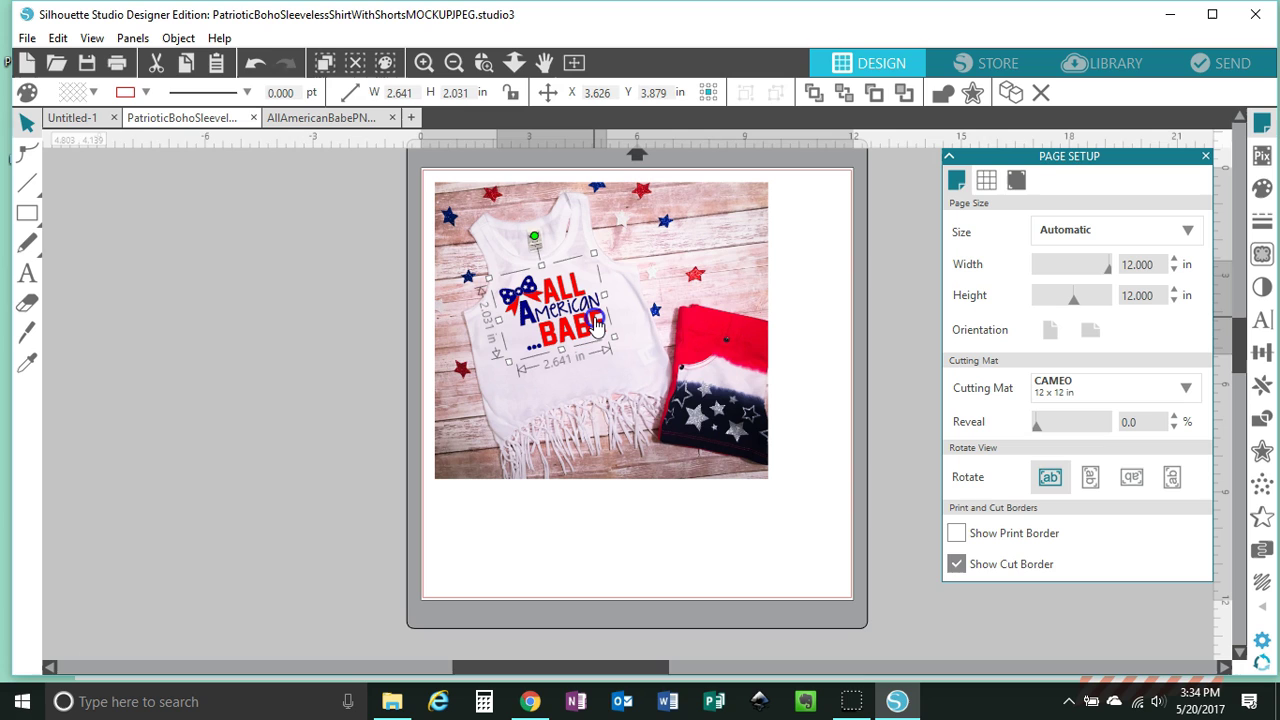
{"action": "left_click", "coordinate": [334, 363]}
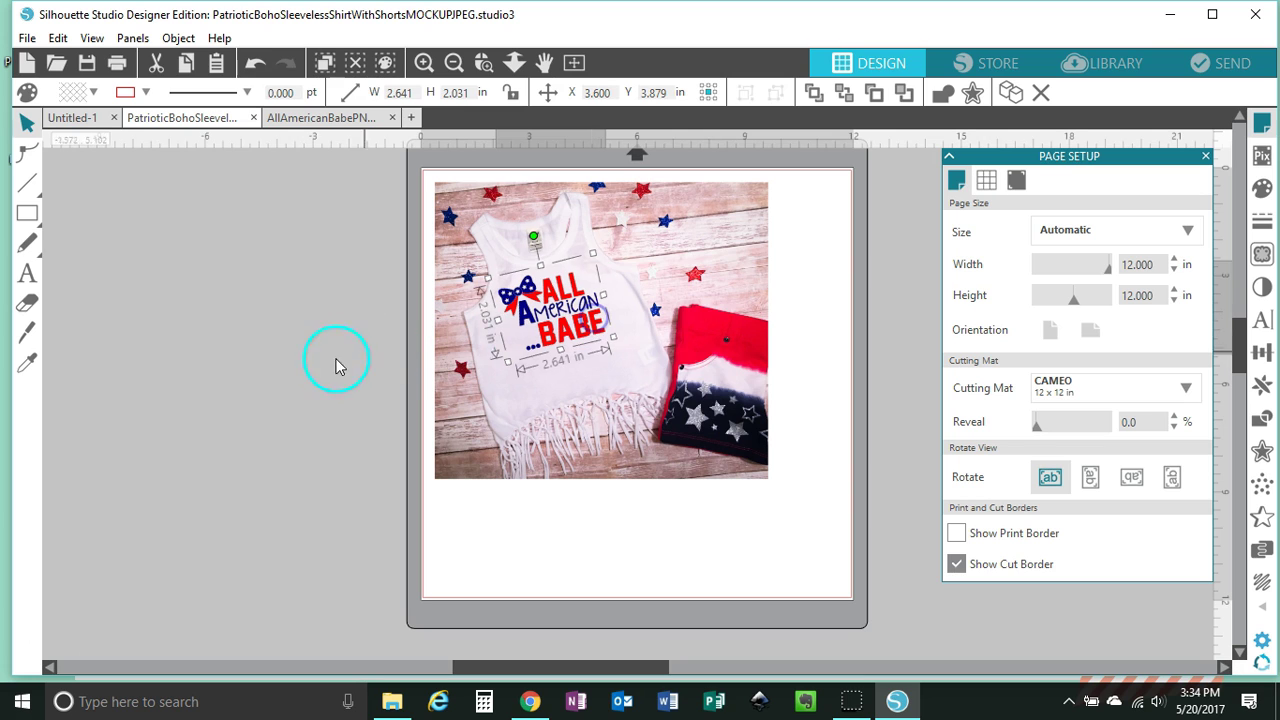
{"action": "left_click_drag", "start_coordinate": [500, 357], "coordinate": [615, 291]}
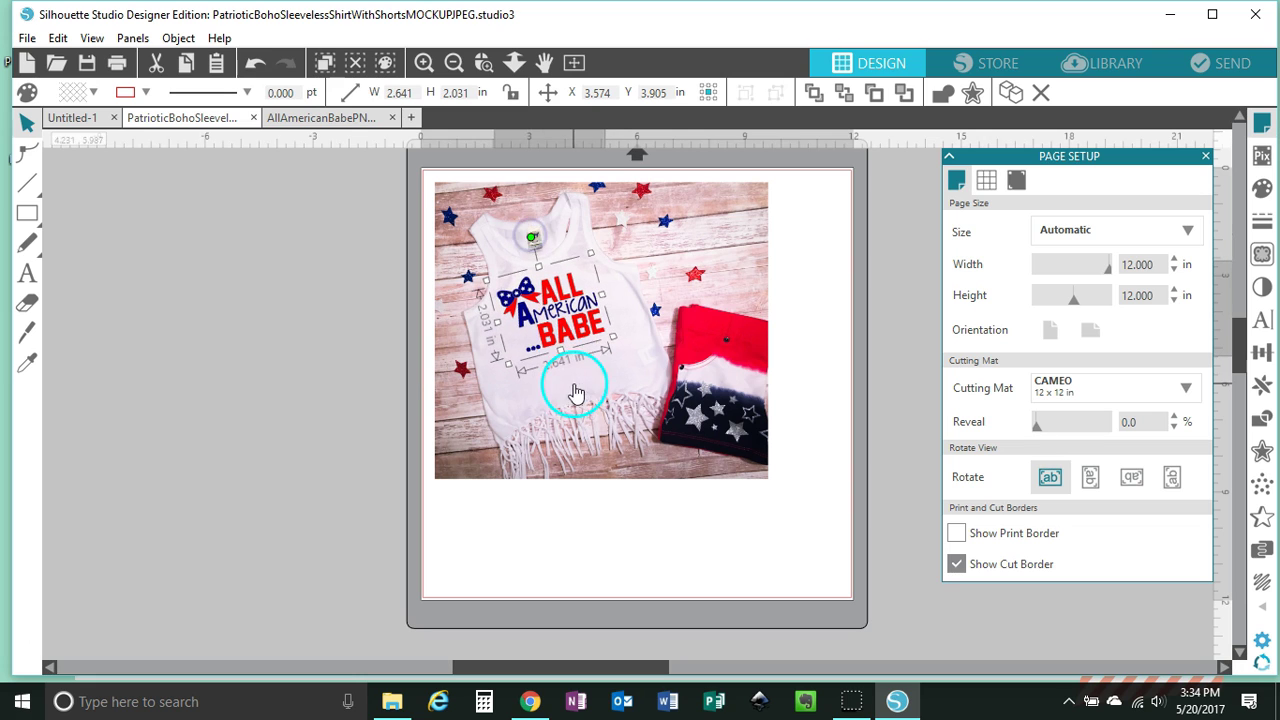
{"action": "left_click", "coordinate": [367, 377]}
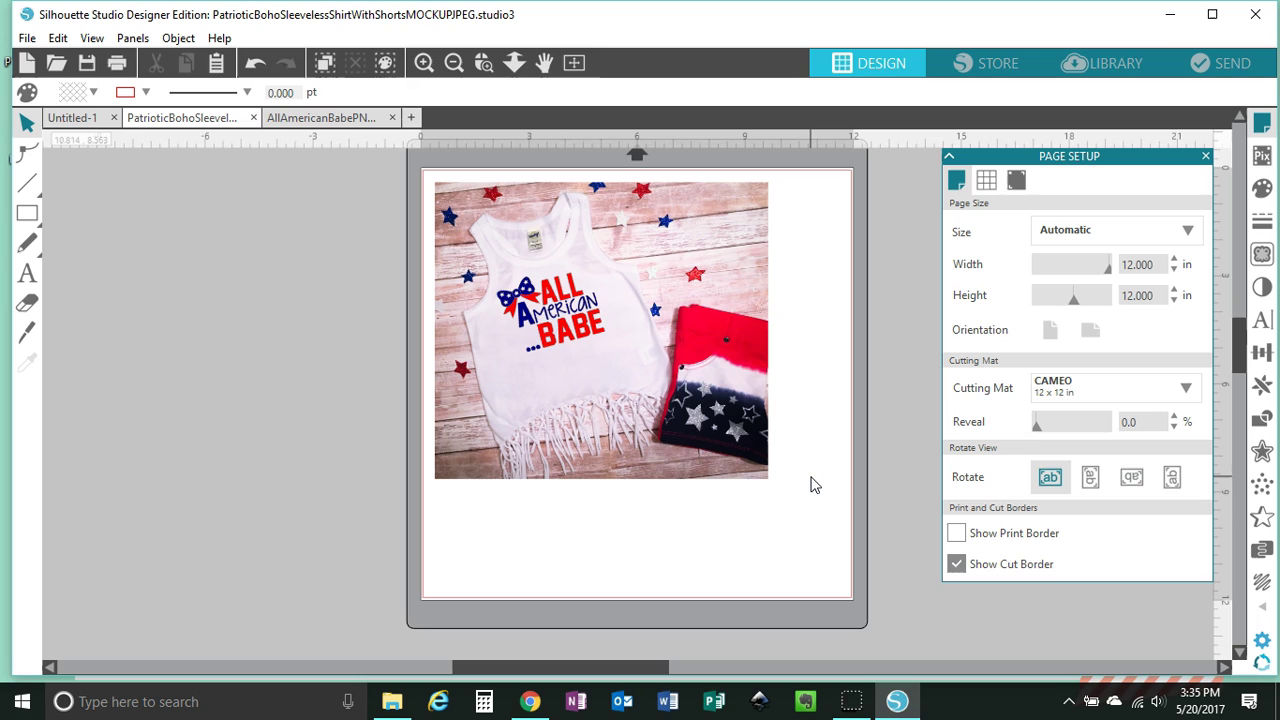
{"action": "left_click", "coordinate": [826, 474]}
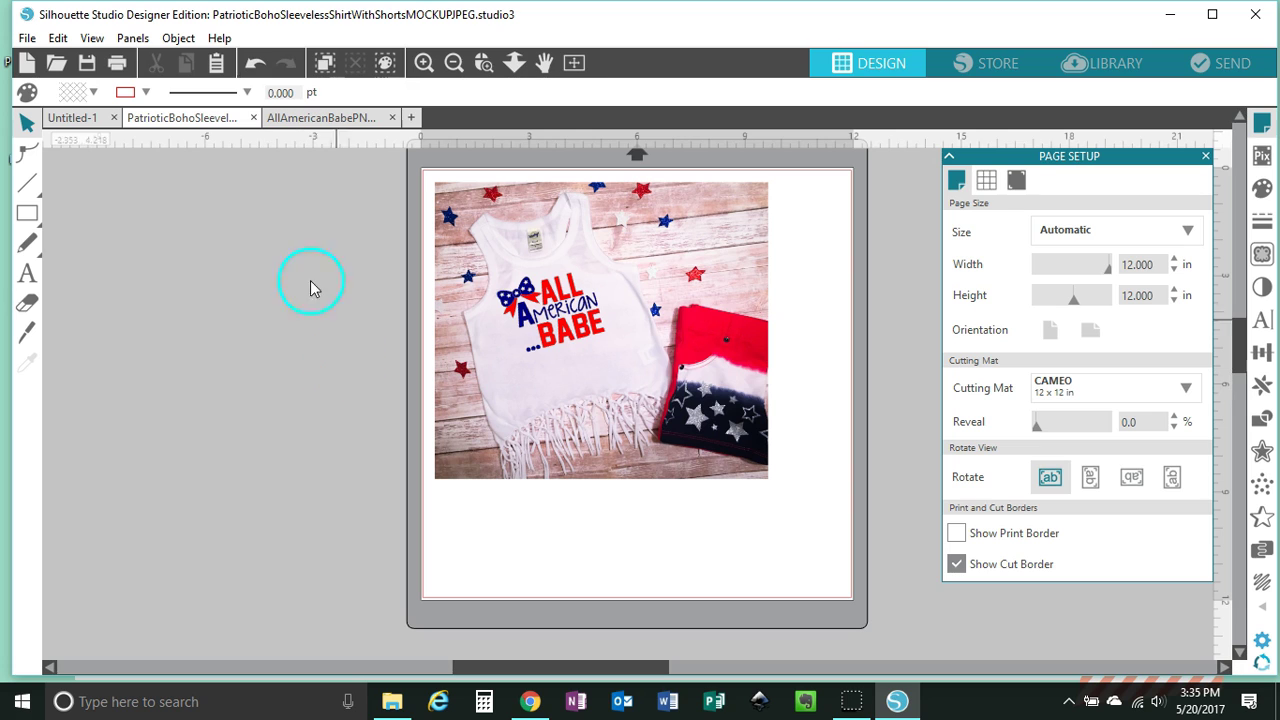
{"action": "left_click", "coordinate": [28, 280]}
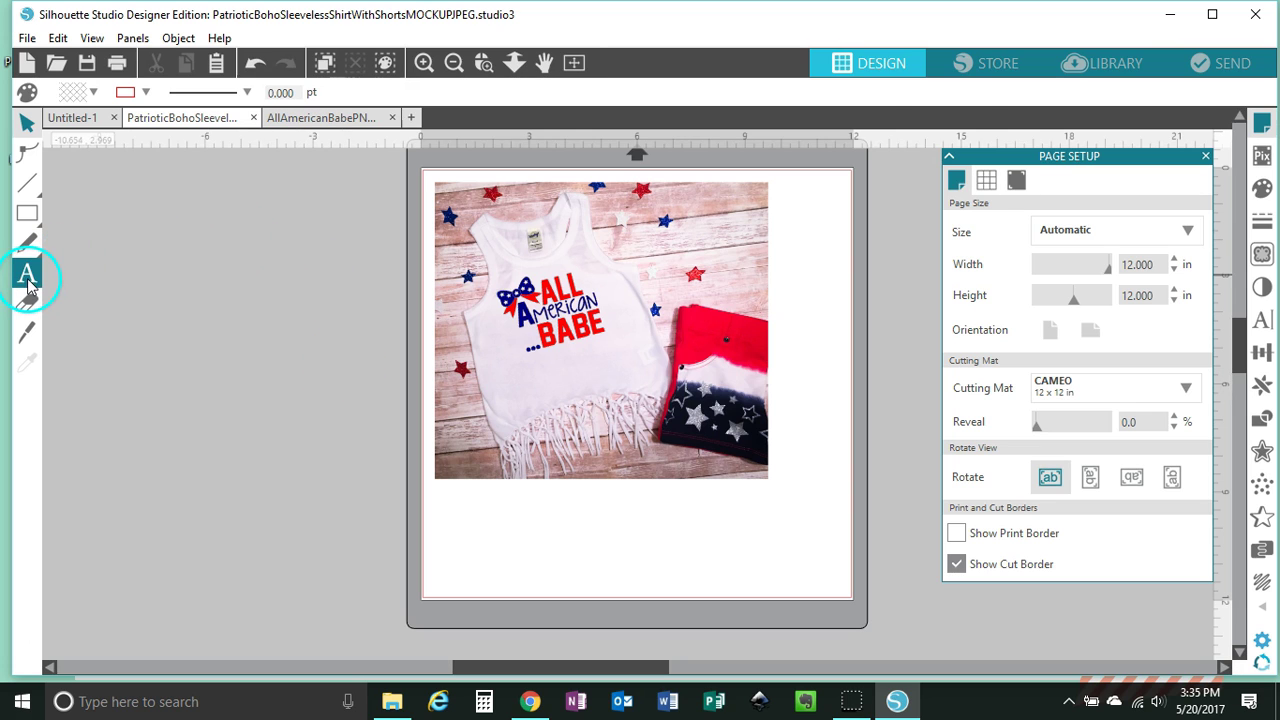
{"action": "left_click", "coordinate": [155, 424]}
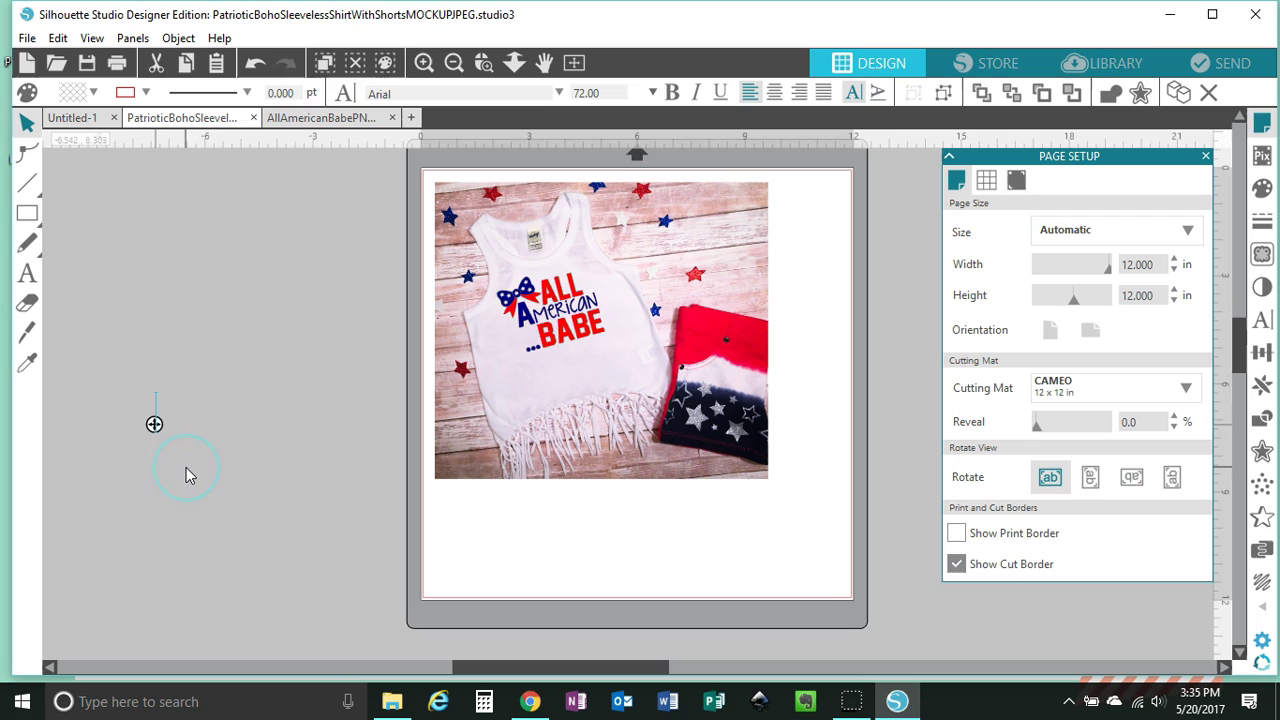
{"action": "type", "text": "WWW"}
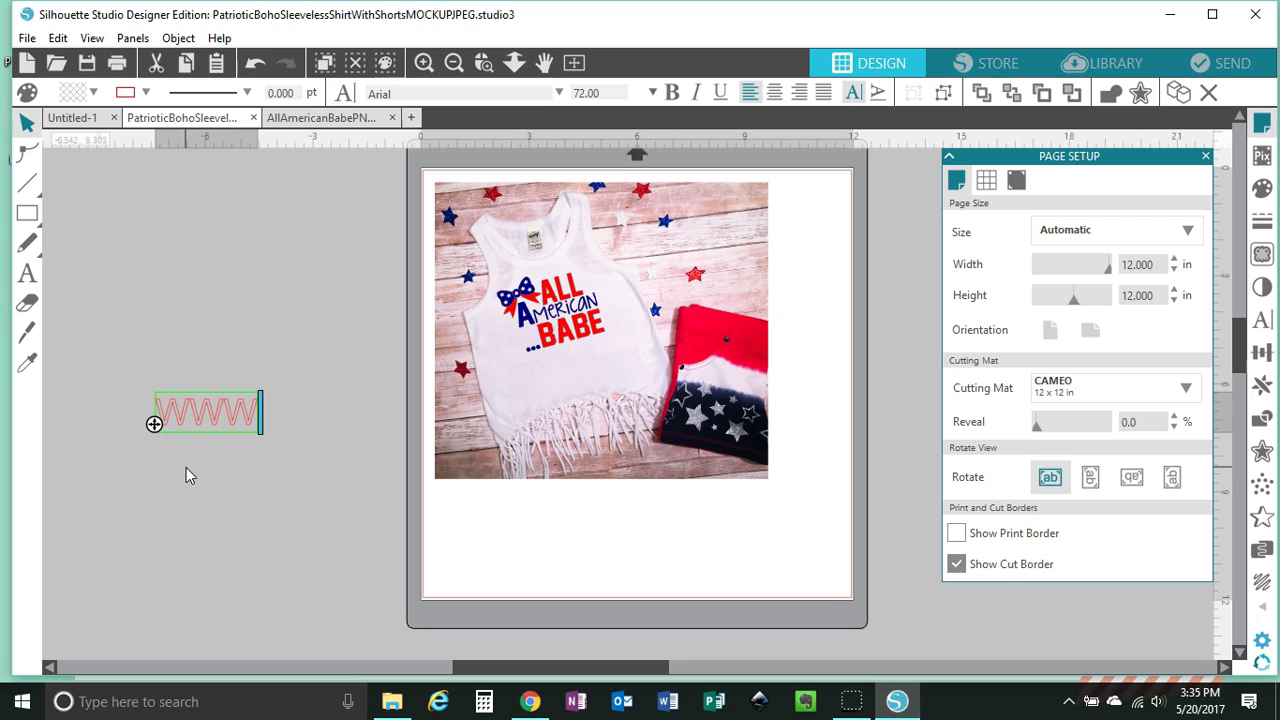
{"action": "type", "text": ".PERFECTSTYLISHCUTS.COM"}
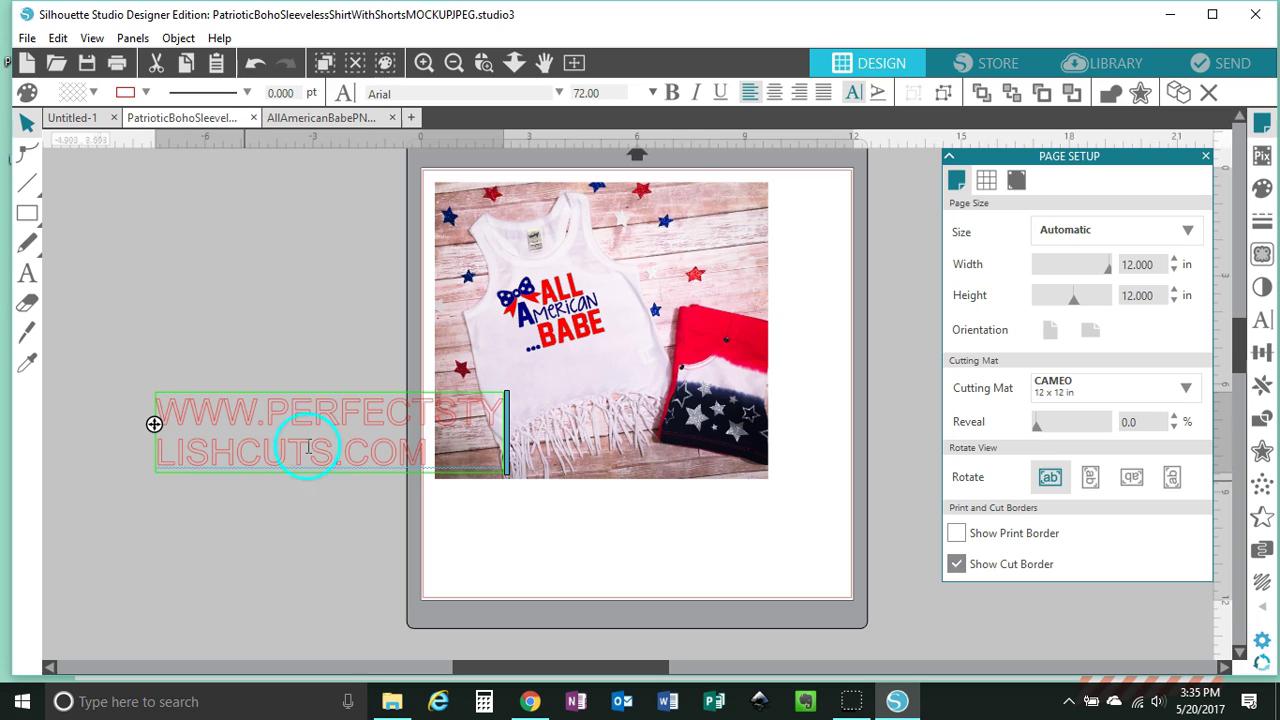
{"action": "left_click_drag", "start_coordinate": [507, 444], "coordinate": [783, 472]}
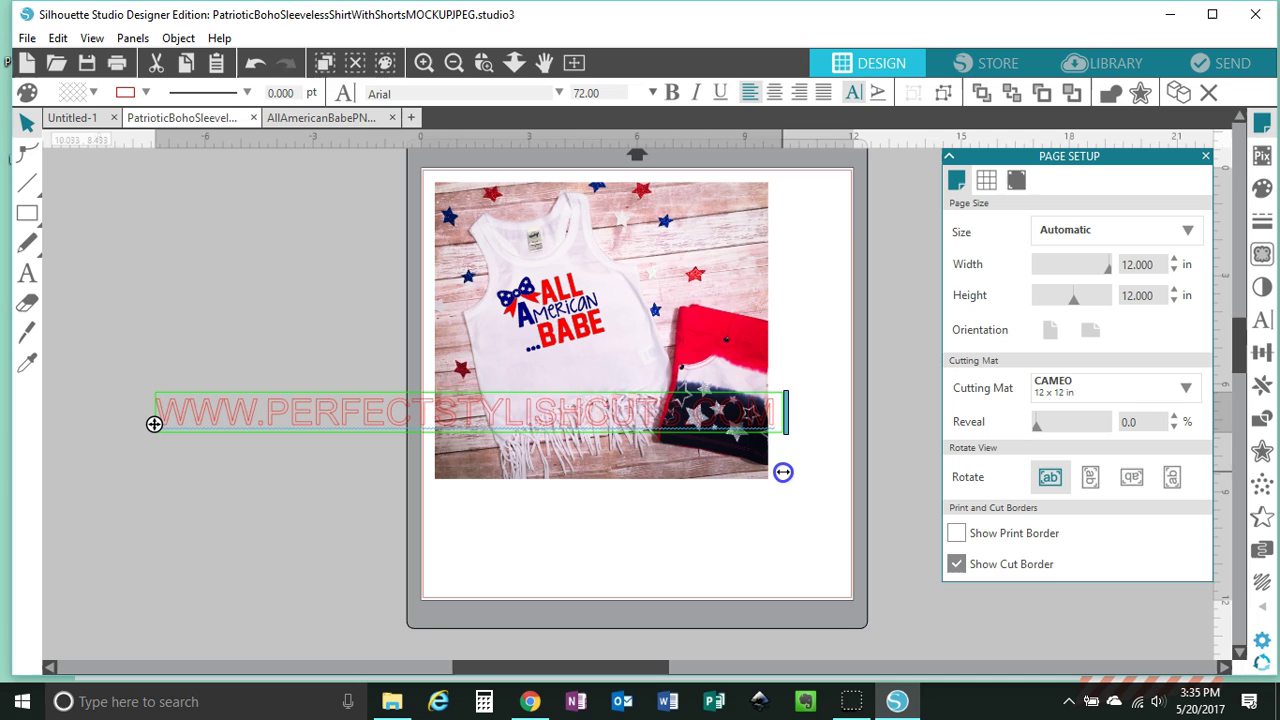
{"action": "left_click", "coordinate": [157, 350]}
{"action": "left_click", "coordinate": [188, 410]}
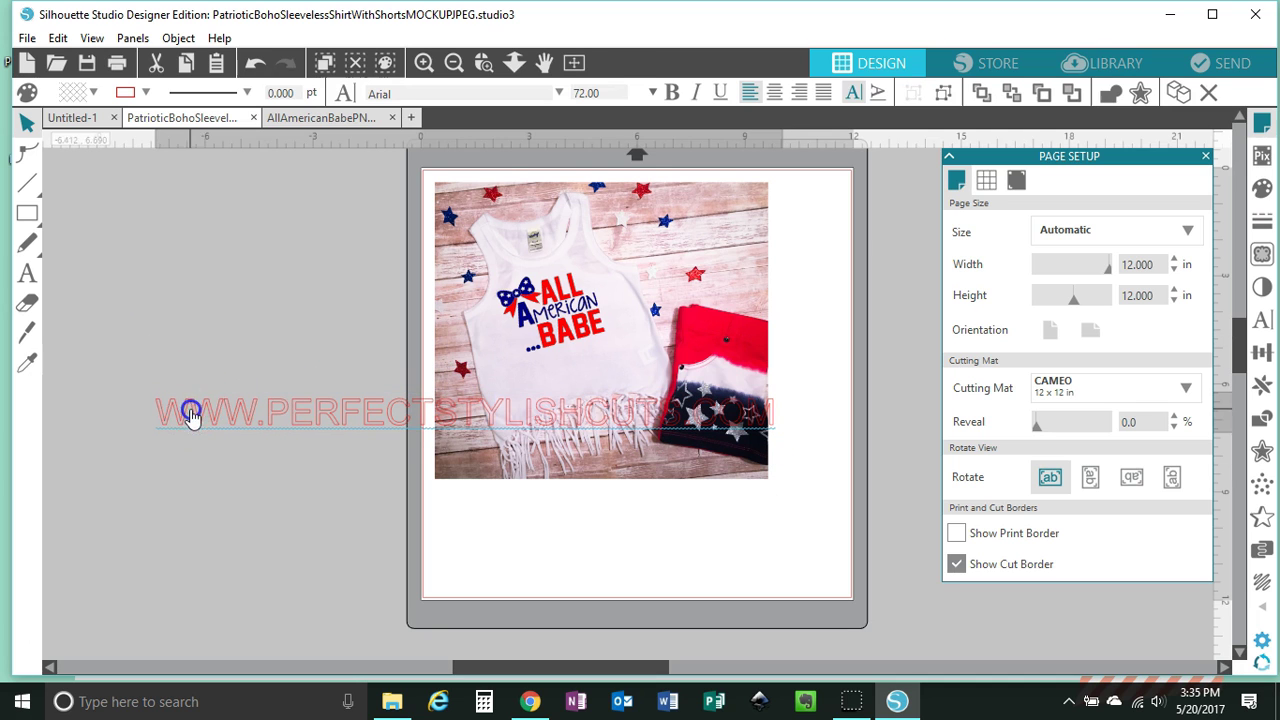
{"action": "left_click_drag", "start_coordinate": [149, 440], "coordinate": [429, 423]}
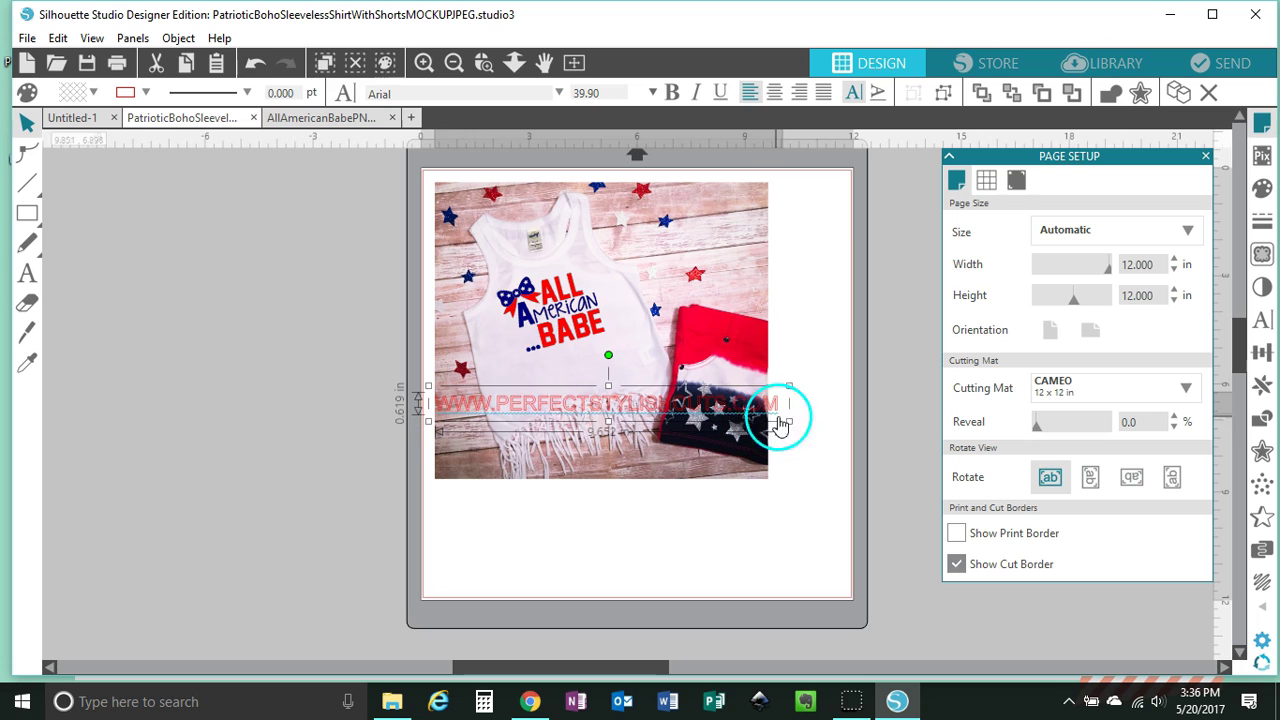
Shrink the URL text slightly, undoing an accidental move of the shirt image
{"action": "left_click_drag", "start_coordinate": [786, 420], "coordinate": [97, 488]}
{"action": "key", "text": "ctrl+z"}
{"action": "left_click", "coordinate": [650, 405]}
{"action": "left_click", "coordinate": [383, 494]}
{"action": "double_click", "coordinate": [391, 497]}
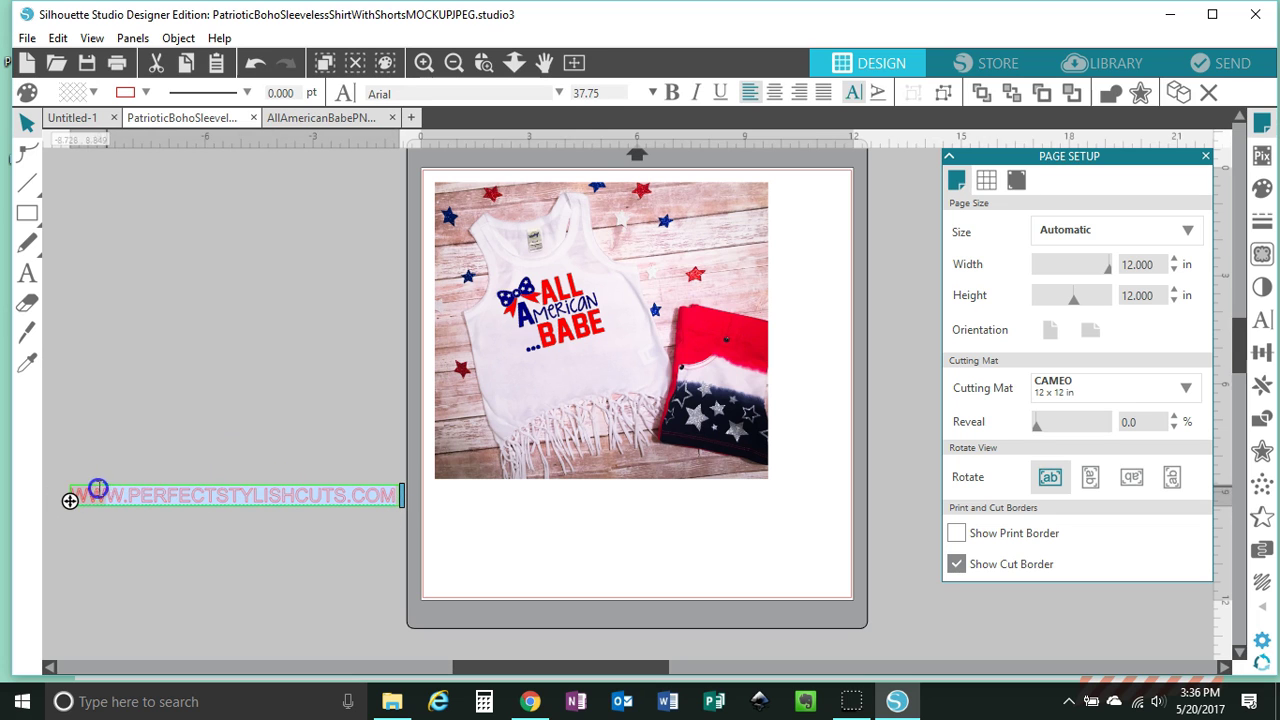
Give the URL text no outline and a black fill, and move it left of the page
{"action": "left_click", "coordinate": [145, 92]}
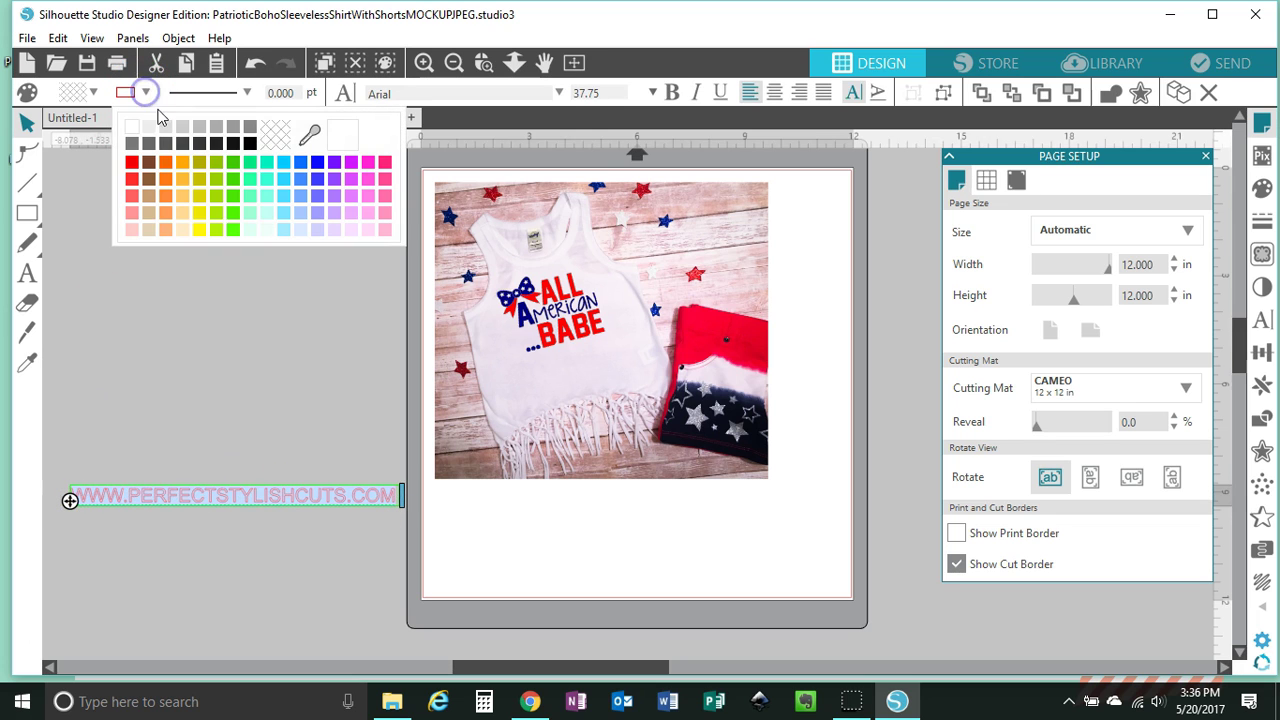
{"action": "left_click", "coordinate": [276, 133]}
{"action": "left_click", "coordinate": [93, 94]}
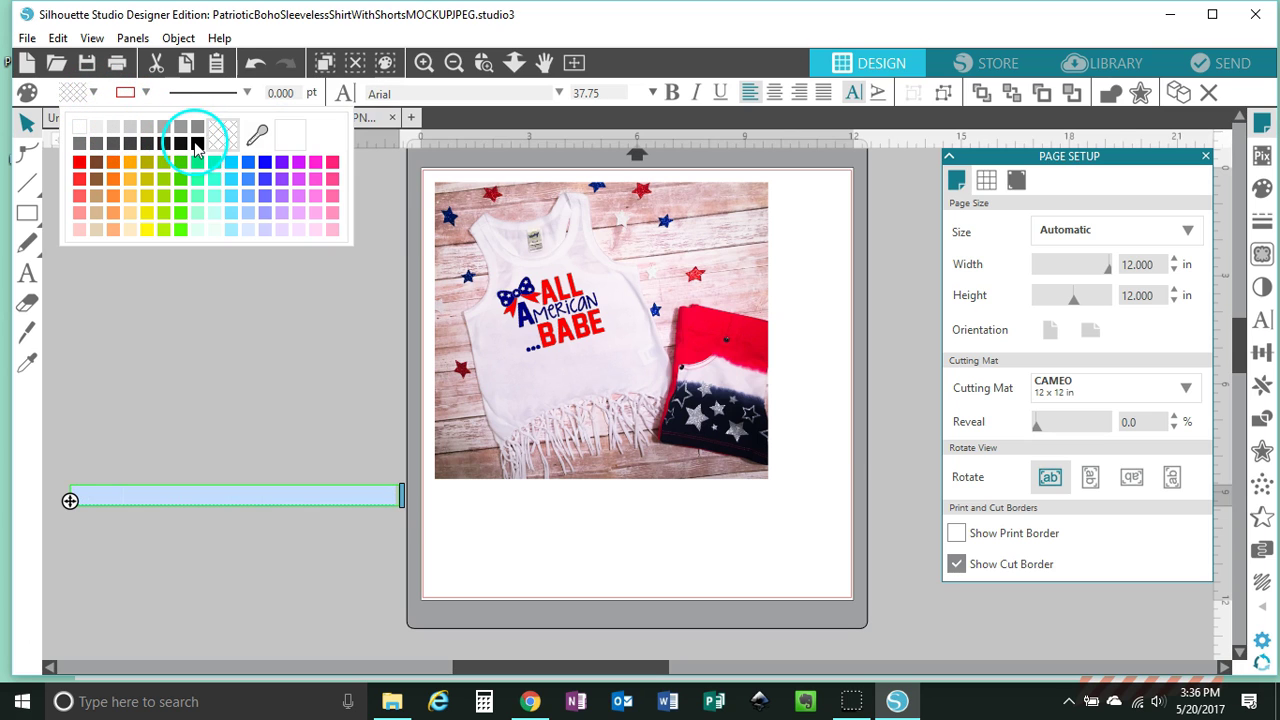
{"action": "left_click", "coordinate": [197, 147]}
{"action": "left_click", "coordinate": [341, 461]}
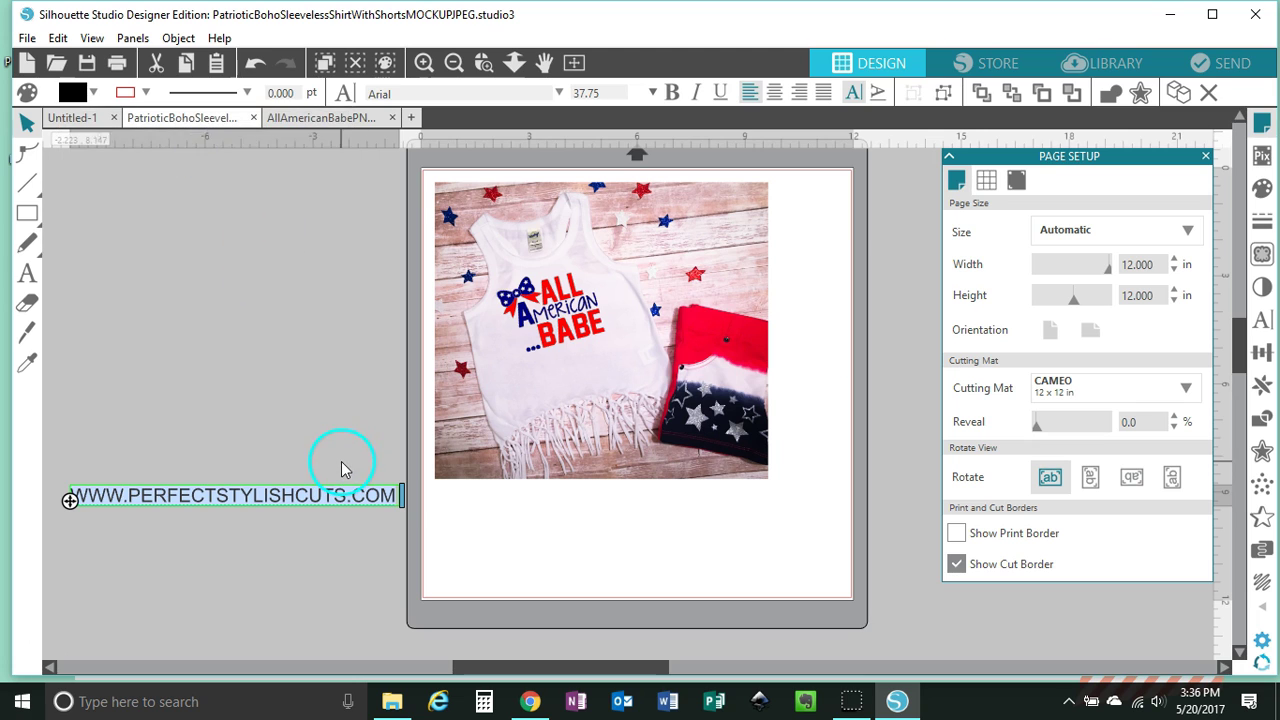
{"action": "left_click_drag", "start_coordinate": [360, 503], "coordinate": [356, 348]}
{"action": "key", "text": "Escape"}
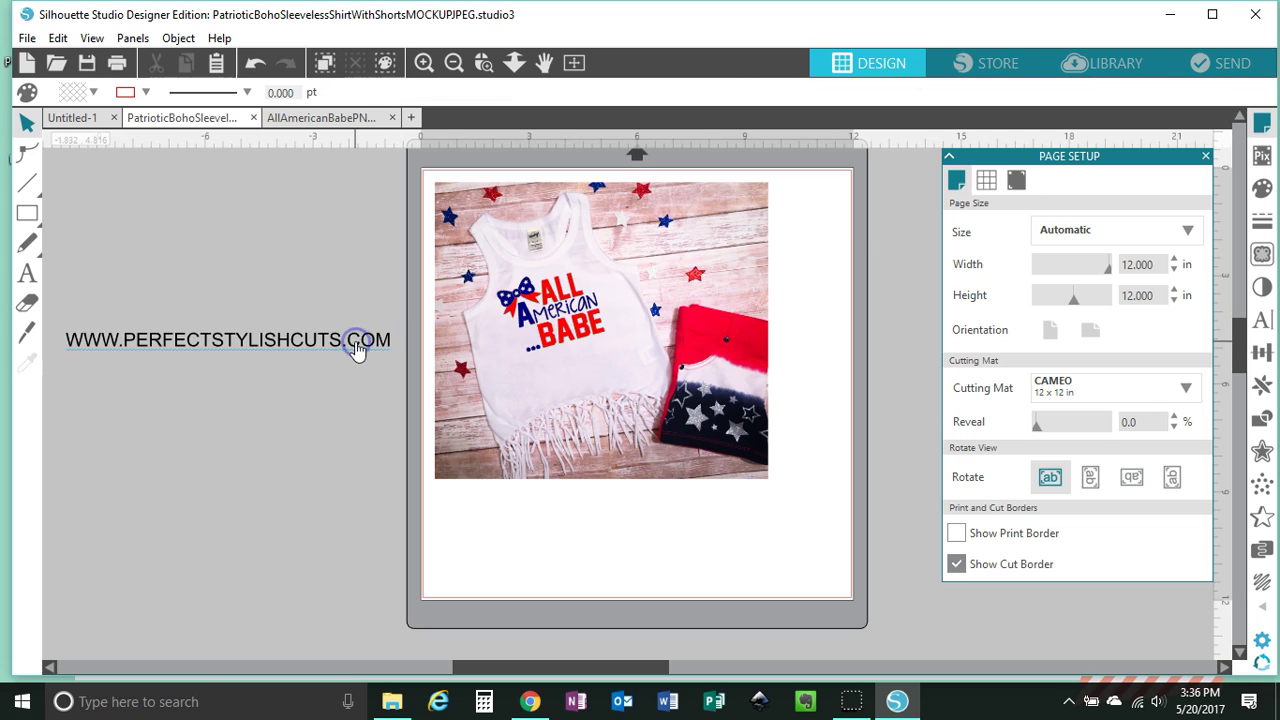
{"action": "right_click", "coordinate": [357, 345]}
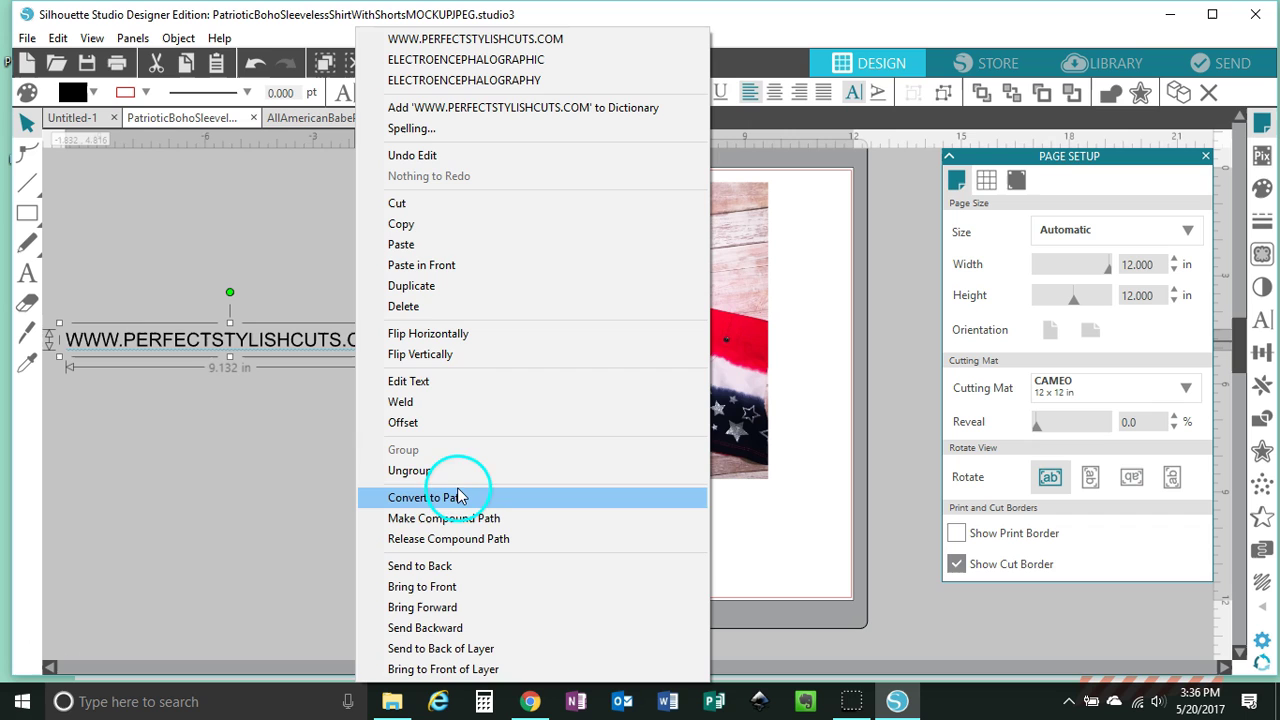
{"action": "left_click", "coordinate": [463, 498]}
{"action": "left_click", "coordinate": [337, 357]}
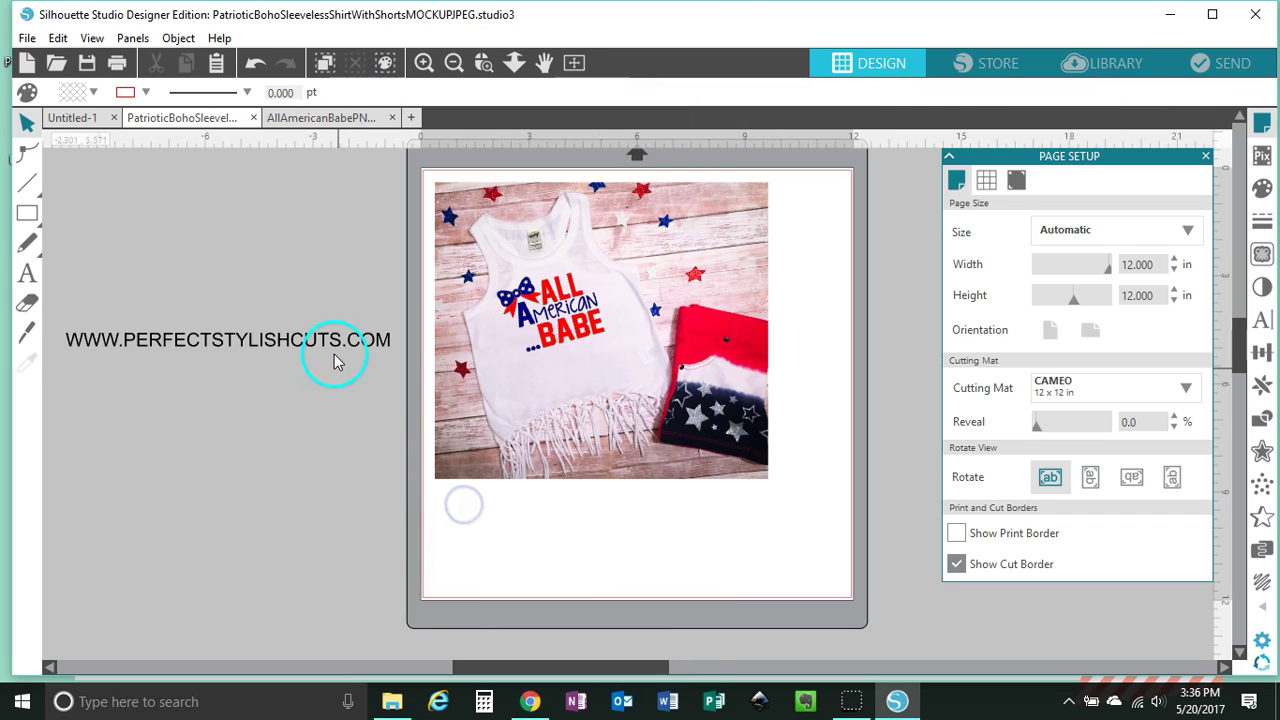
{"action": "left_click", "coordinate": [337, 372]}
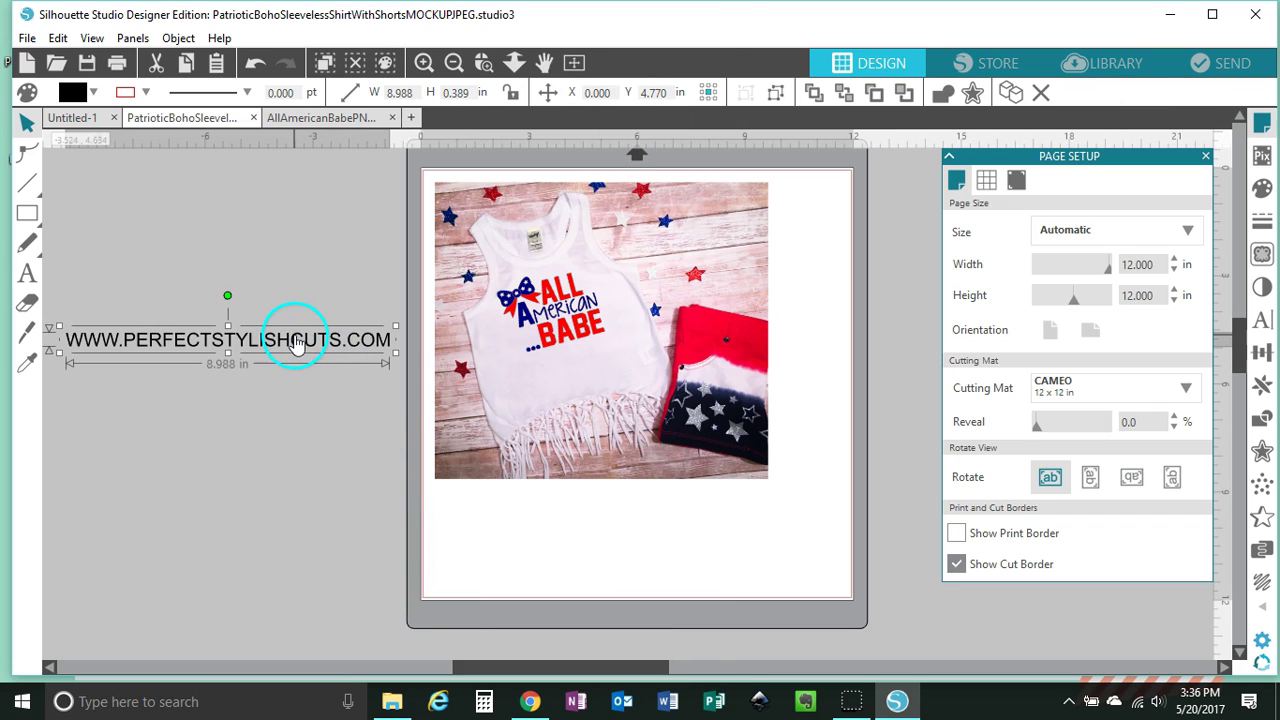
Nudge the 8.988 in wide URL path to sit just left of the page
{"action": "left_click", "coordinate": [294, 341]}
{"action": "left_click", "coordinate": [360, 347]}
{"action": "left_click_drag", "start_coordinate": [217, 350], "coordinate": [222, 350]}
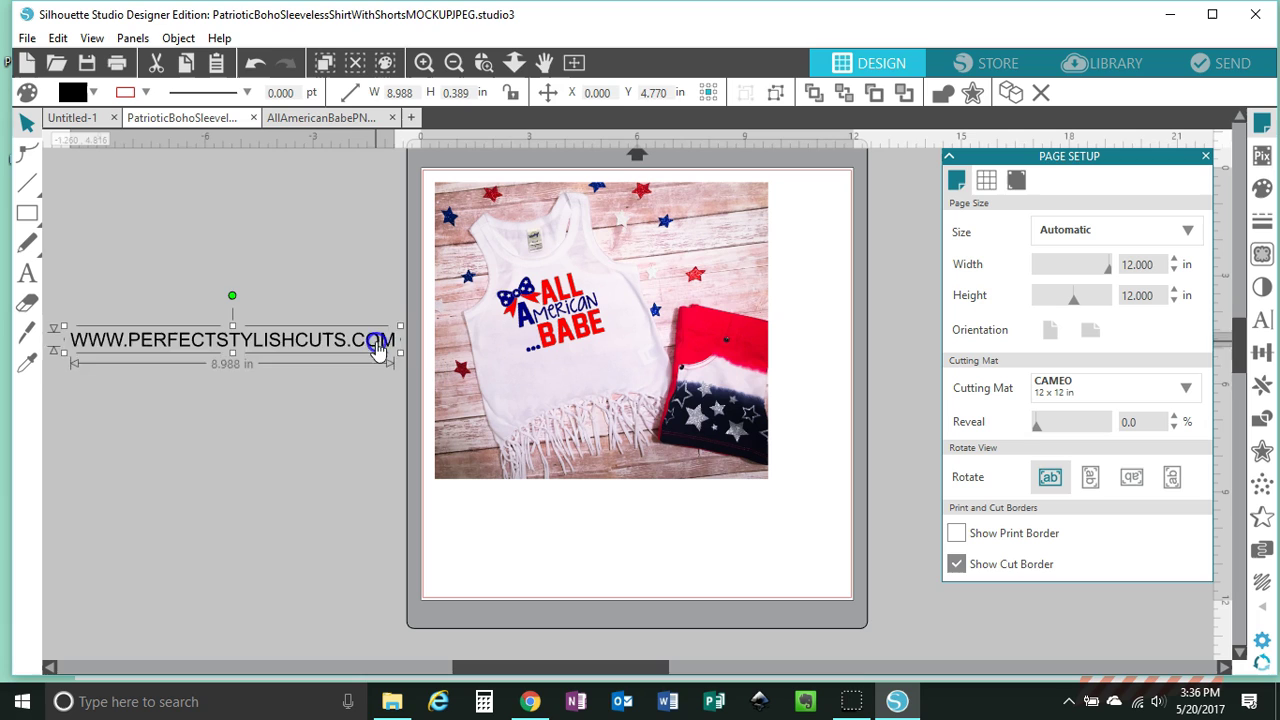
{"action": "left_click_drag", "start_coordinate": [378, 347], "coordinate": [368, 378]}
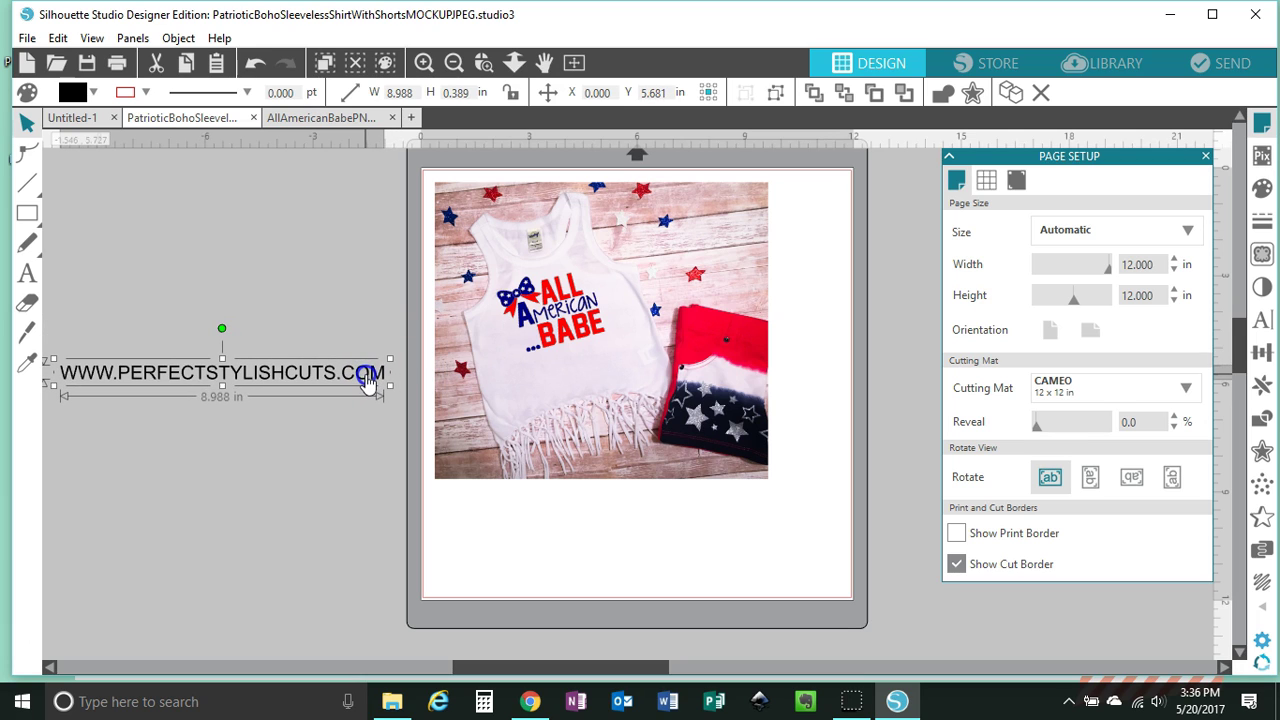
{"action": "left_click", "coordinate": [359, 373]}
{"action": "left_click_drag", "start_coordinate": [359, 373], "coordinate": [321, 383]}
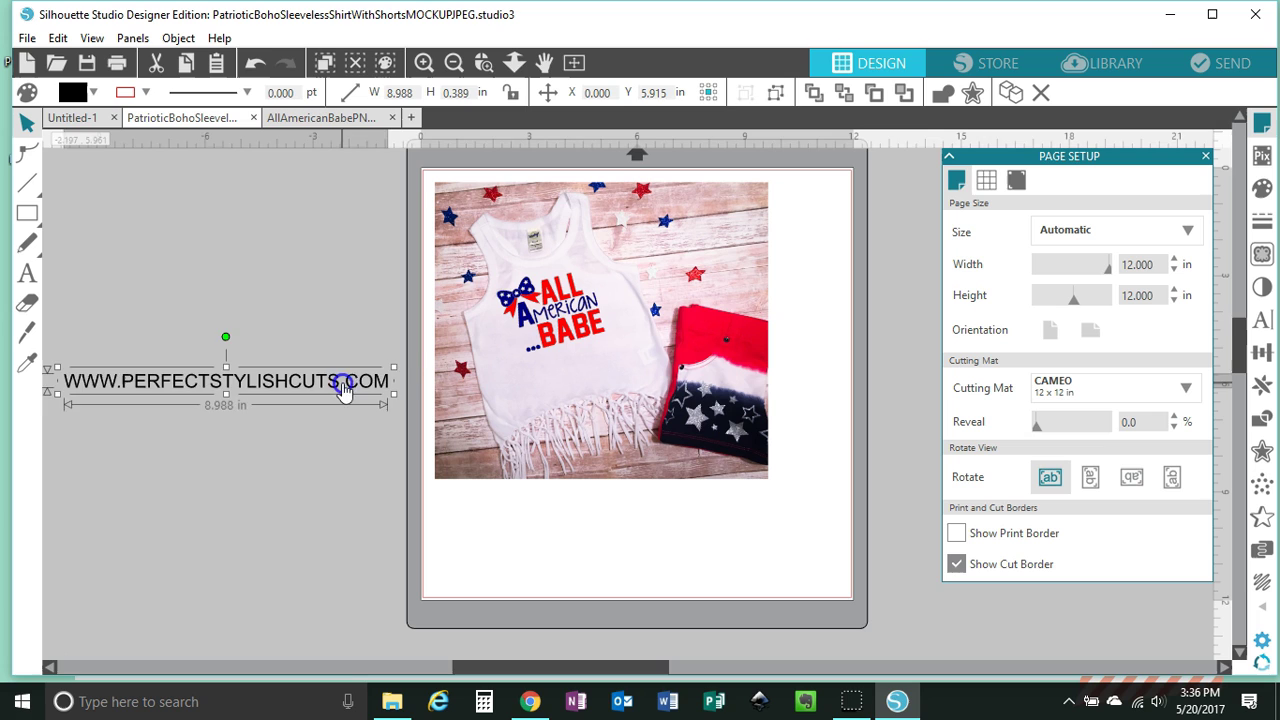
{"action": "left_click_drag", "start_coordinate": [343, 390], "coordinate": [357, 393]}
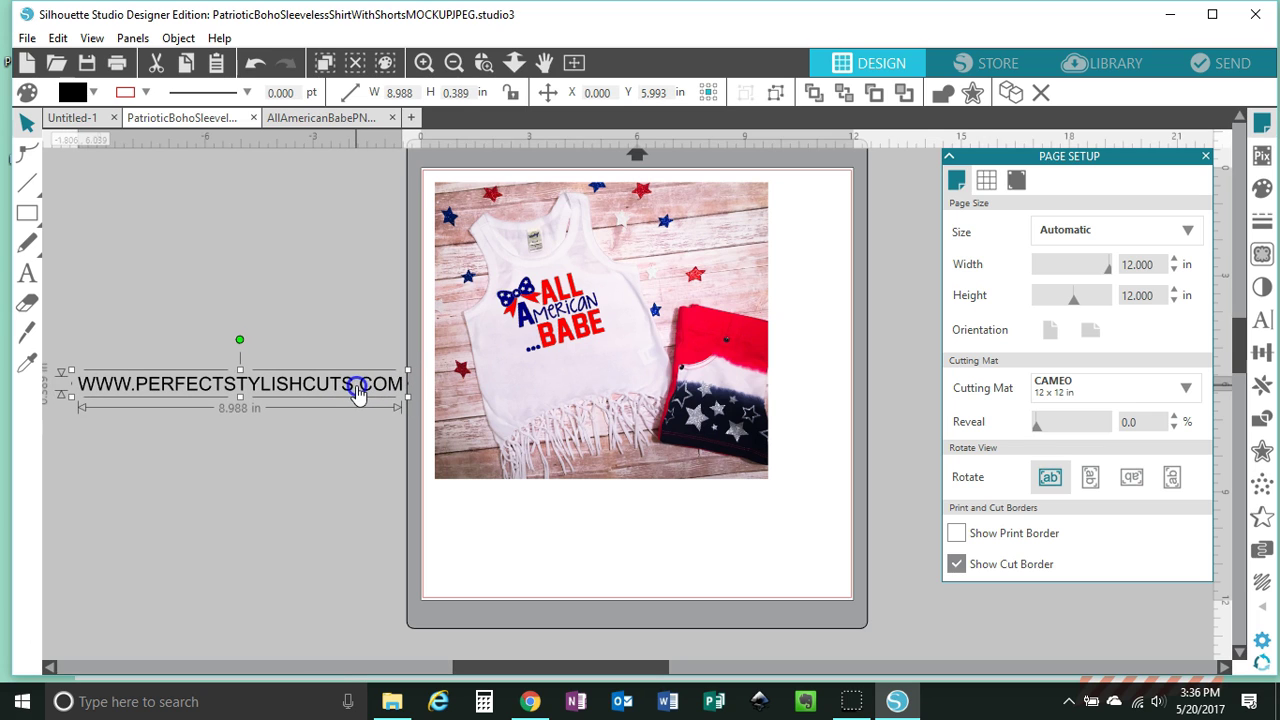
Make the URL path's fill partly transparent and place it across the shirt photo
{"action": "left_click", "coordinate": [1262, 192]}
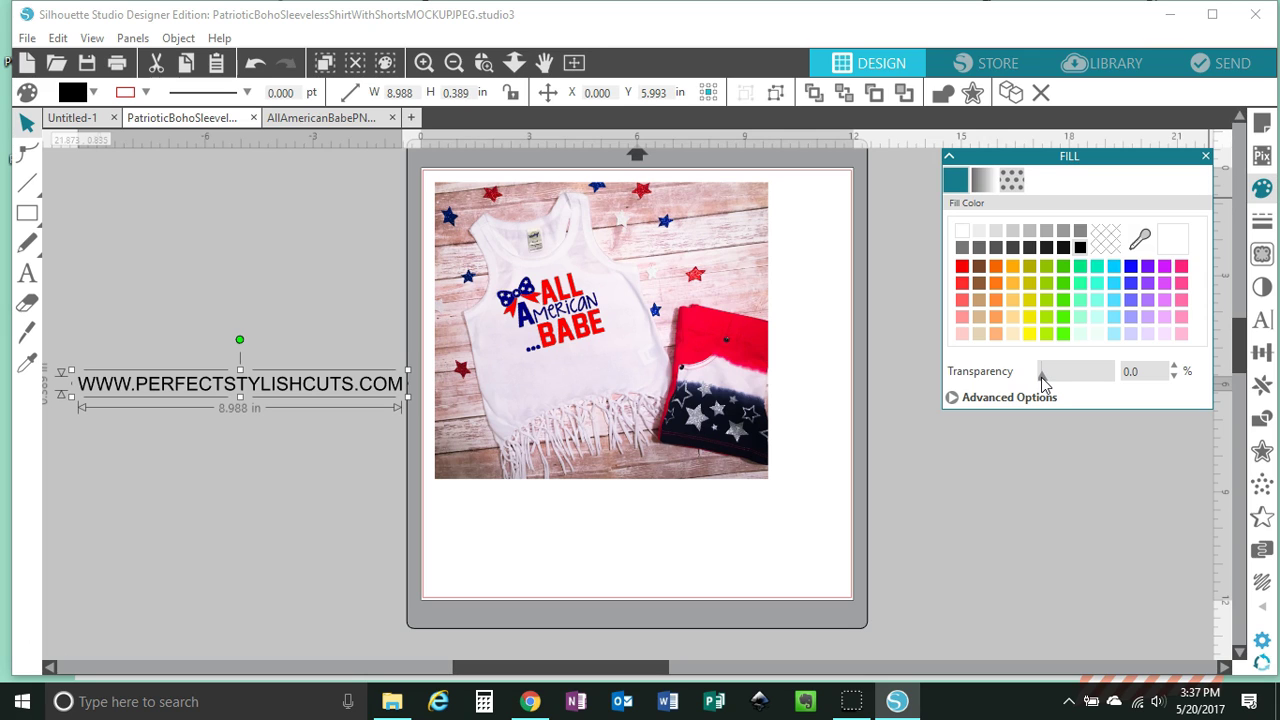
{"action": "left_click_drag", "start_coordinate": [1042, 378], "coordinate": [1087, 370]}
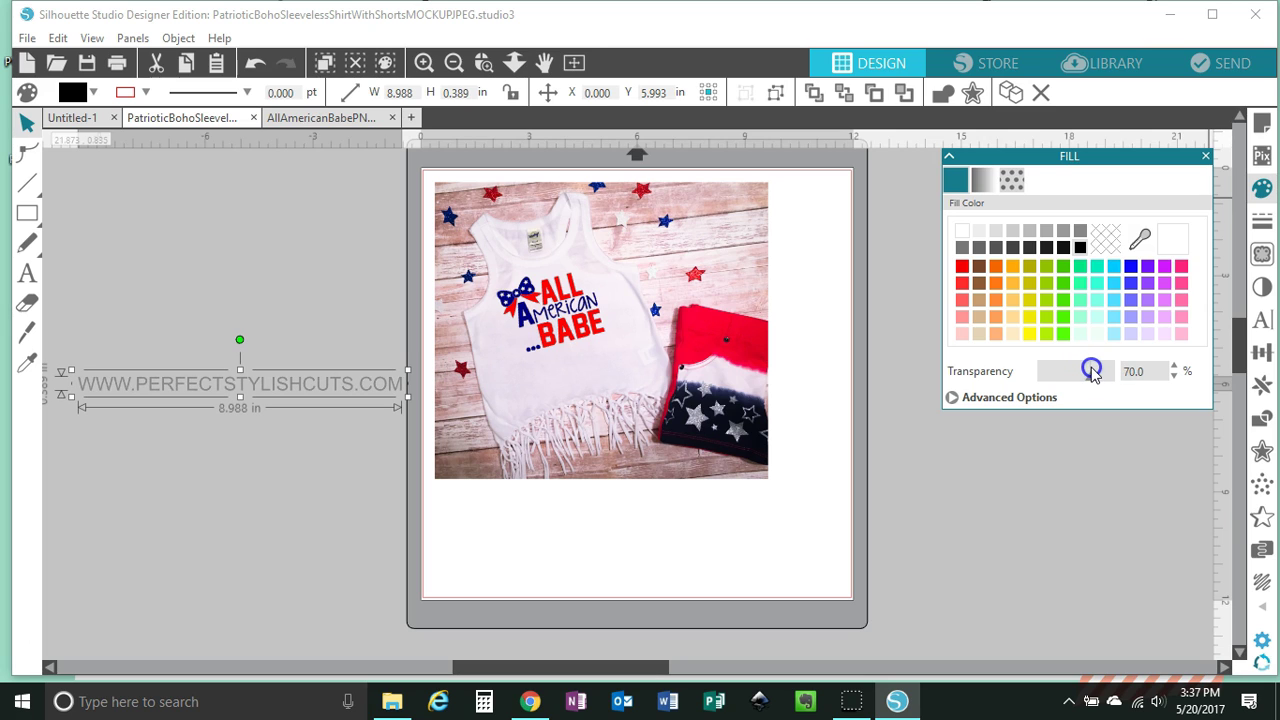
{"action": "left_click", "coordinate": [1174, 368]}
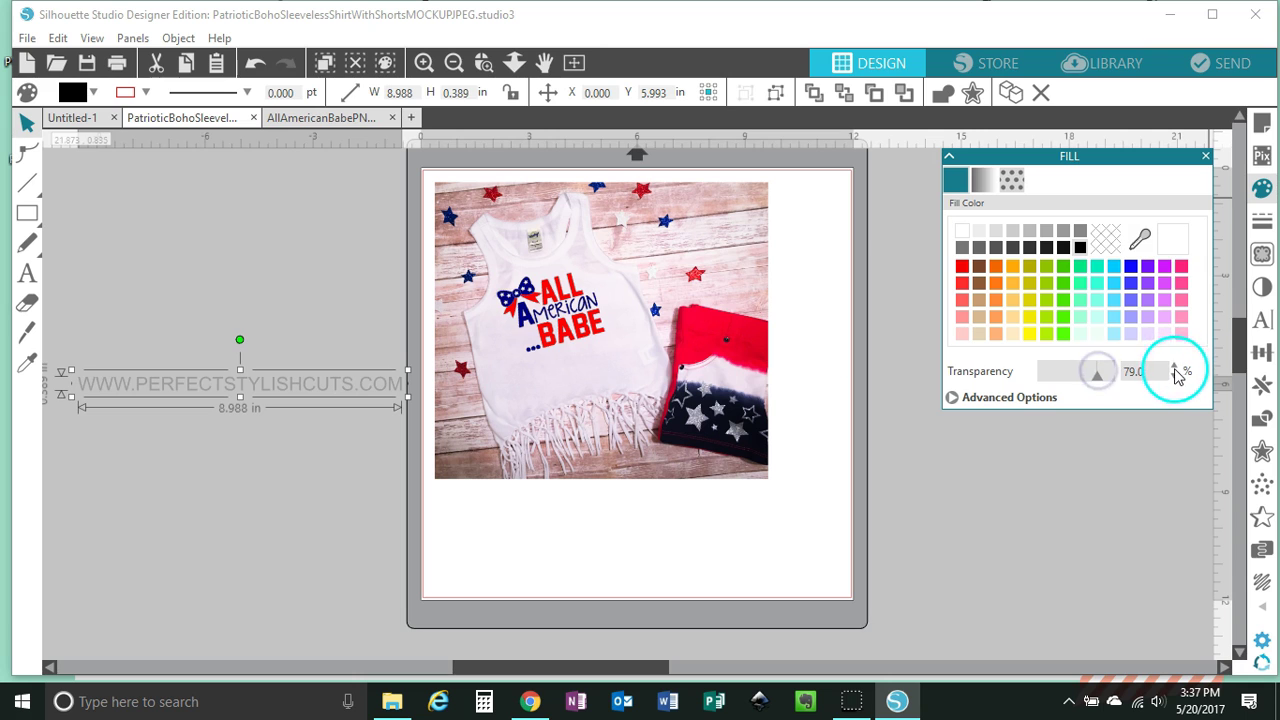
{"action": "left_click_drag", "start_coordinate": [266, 378], "coordinate": [636, 307]}
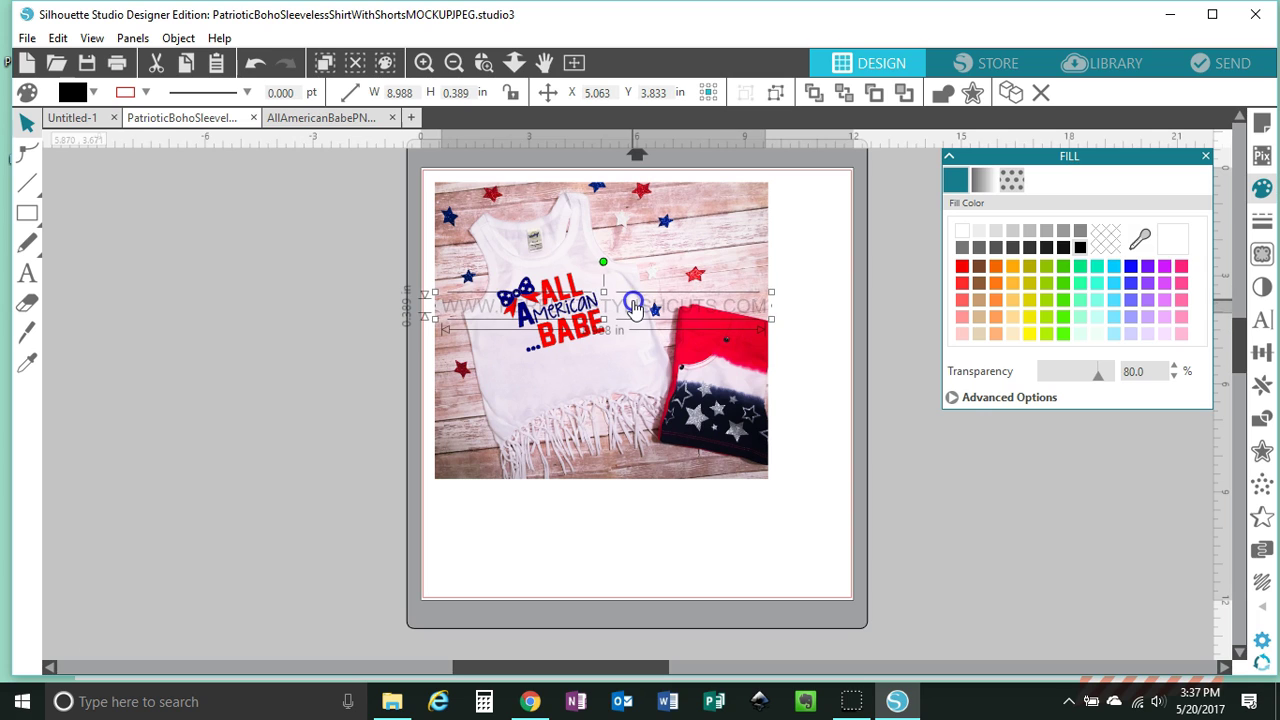
Try grey fill shades and 52% transparency, then return the watermark fill to black
{"action": "left_click", "coordinate": [998, 231]}
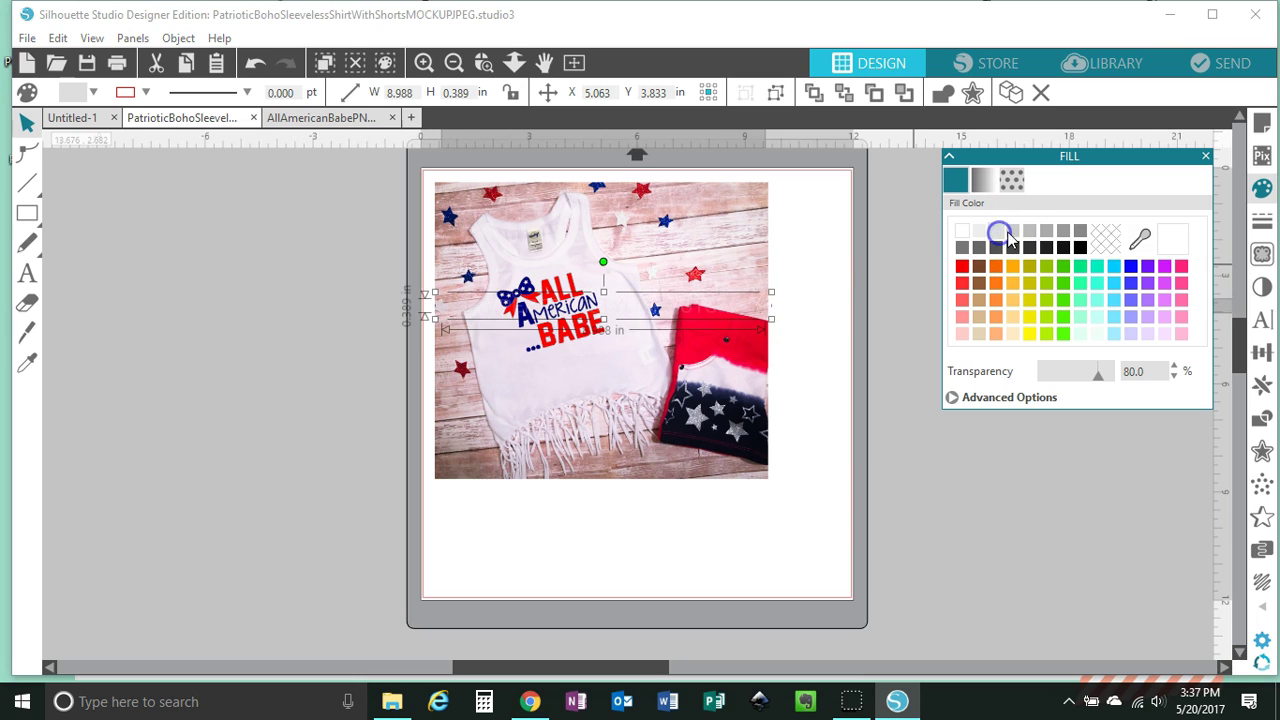
{"action": "left_click", "coordinate": [1016, 231]}
{"action": "left_click", "coordinate": [1030, 231]}
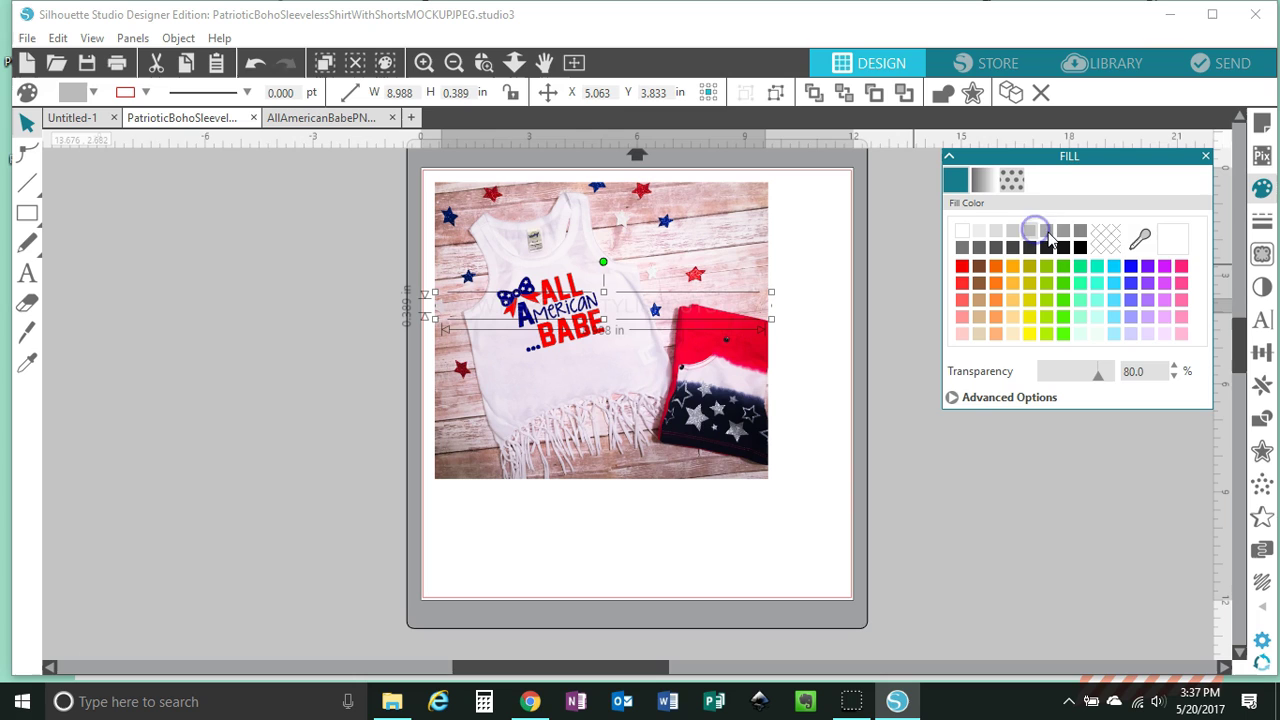
{"action": "left_click", "coordinate": [1046, 231]}
{"action": "left_click", "coordinate": [1080, 374]}
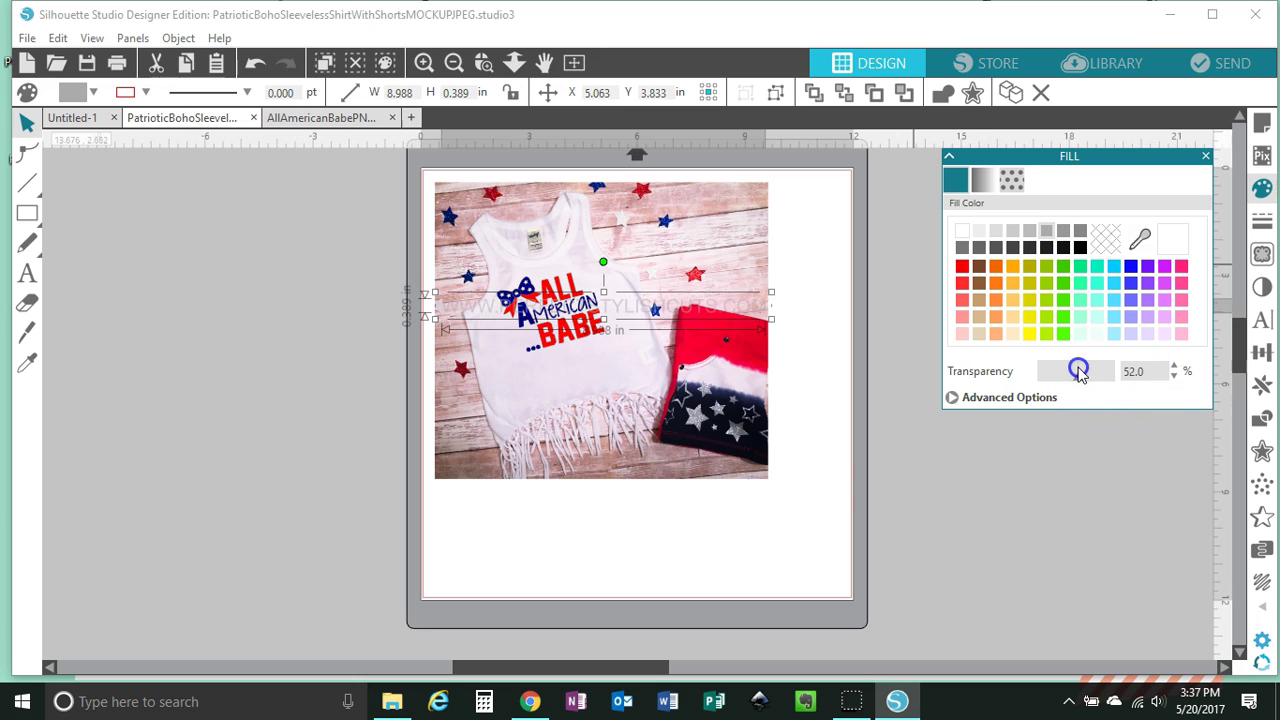
{"action": "left_click_drag", "start_coordinate": [1075, 376], "coordinate": [1078, 372]}
{"action": "left_click", "coordinate": [1080, 247]}
Set the watermark transparency to 80% and nudge it slightly lower over the shirt
{"action": "left_click", "coordinate": [1145, 371]}
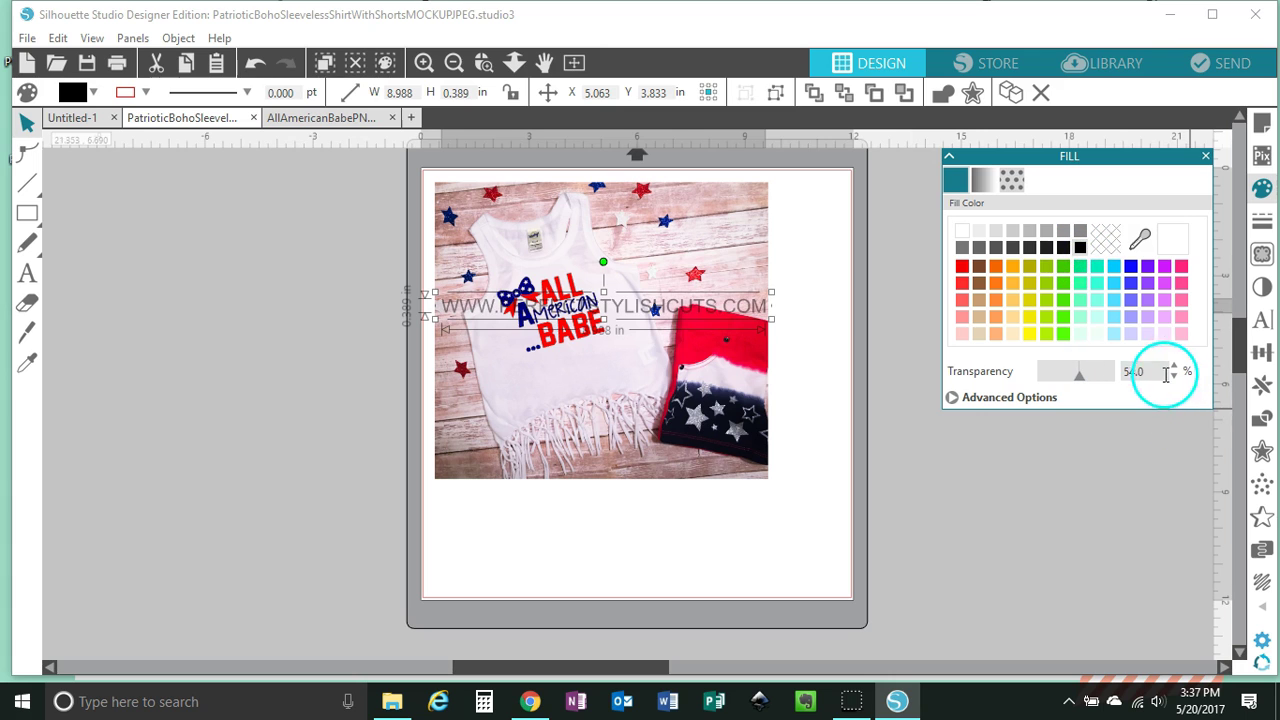
{"action": "type", "text": "80"}
{"action": "key", "text": "Return"}
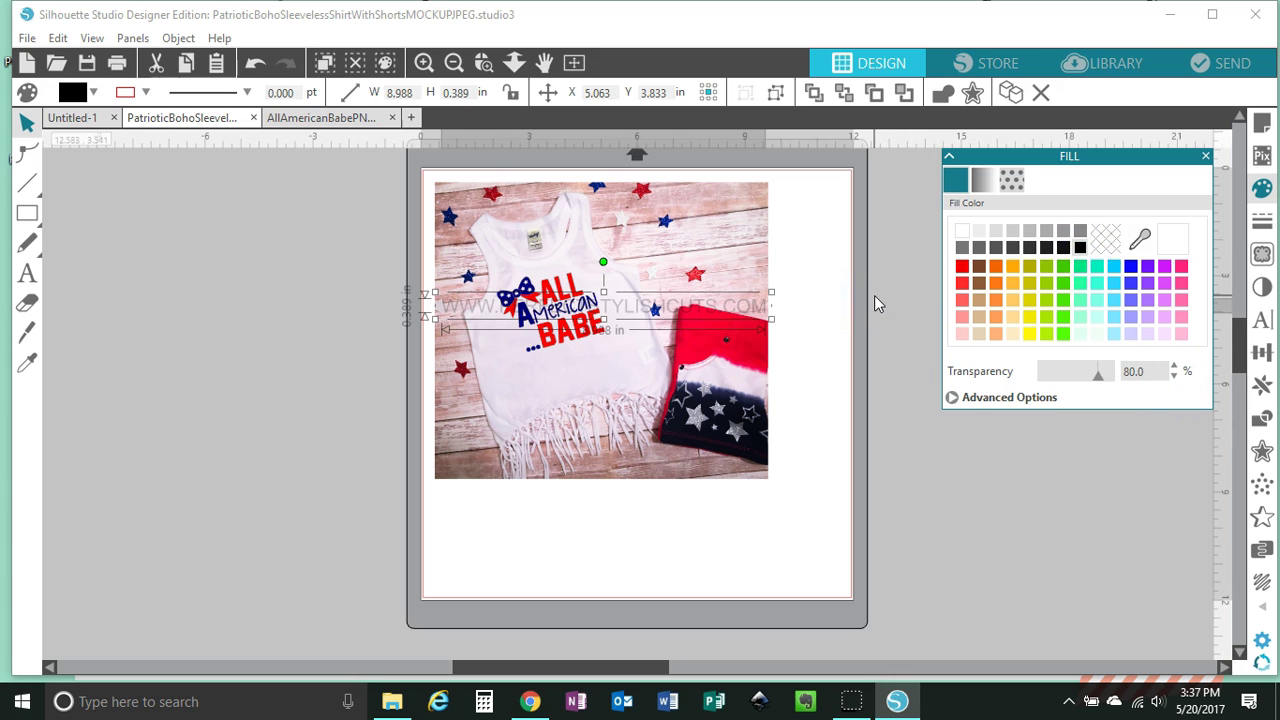
{"action": "left_click", "coordinate": [657, 603]}
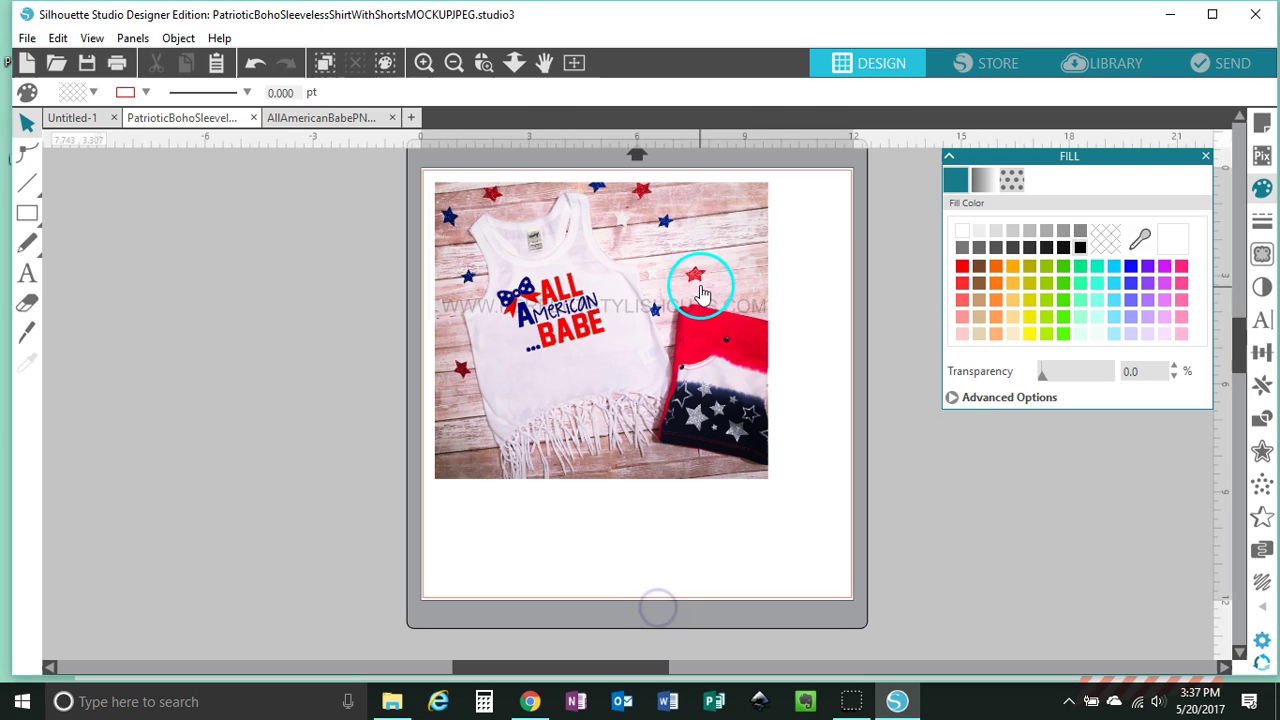
{"action": "left_click", "coordinate": [700, 328]}
{"action": "mouse_move", "coordinate": [700, 328]}
{"action": "left_mouse_down"}
{"action": "mouse_move", "coordinate": [700, 362]}
{"action": "mouse_move", "coordinate": [699, 335]}
{"action": "left_mouse_up"}
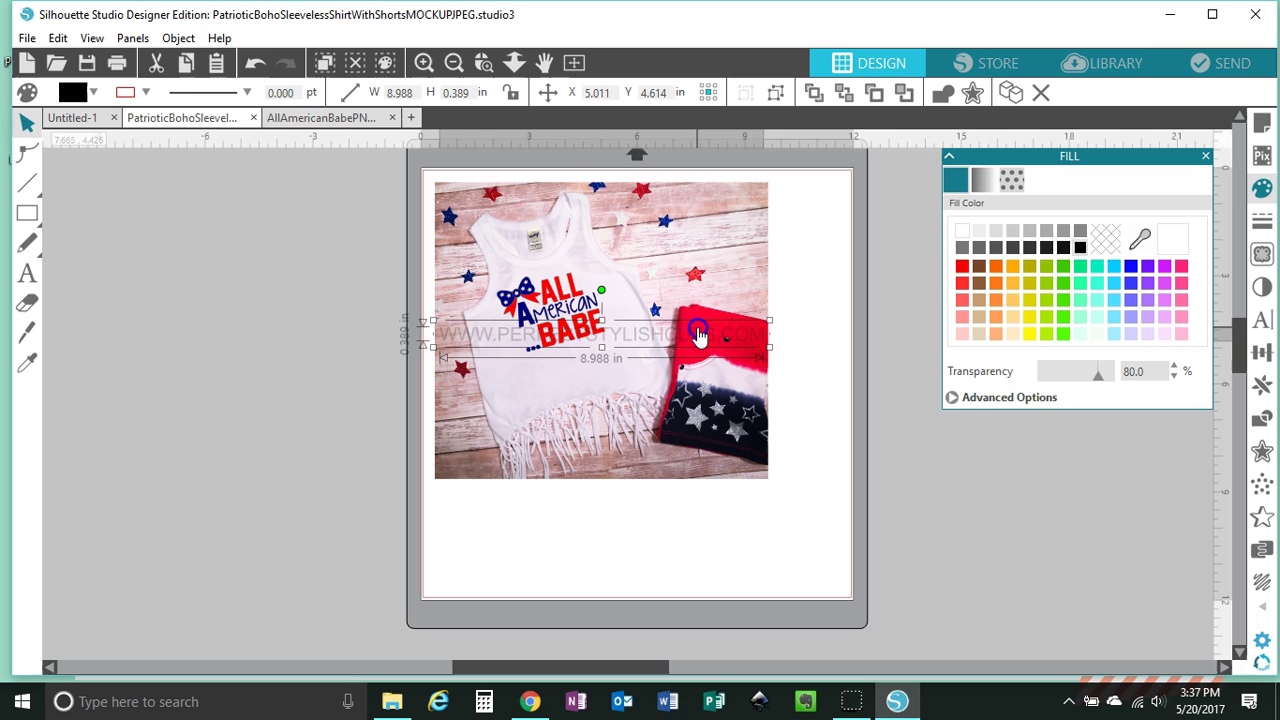
{"action": "left_click", "coordinate": [700, 530]}
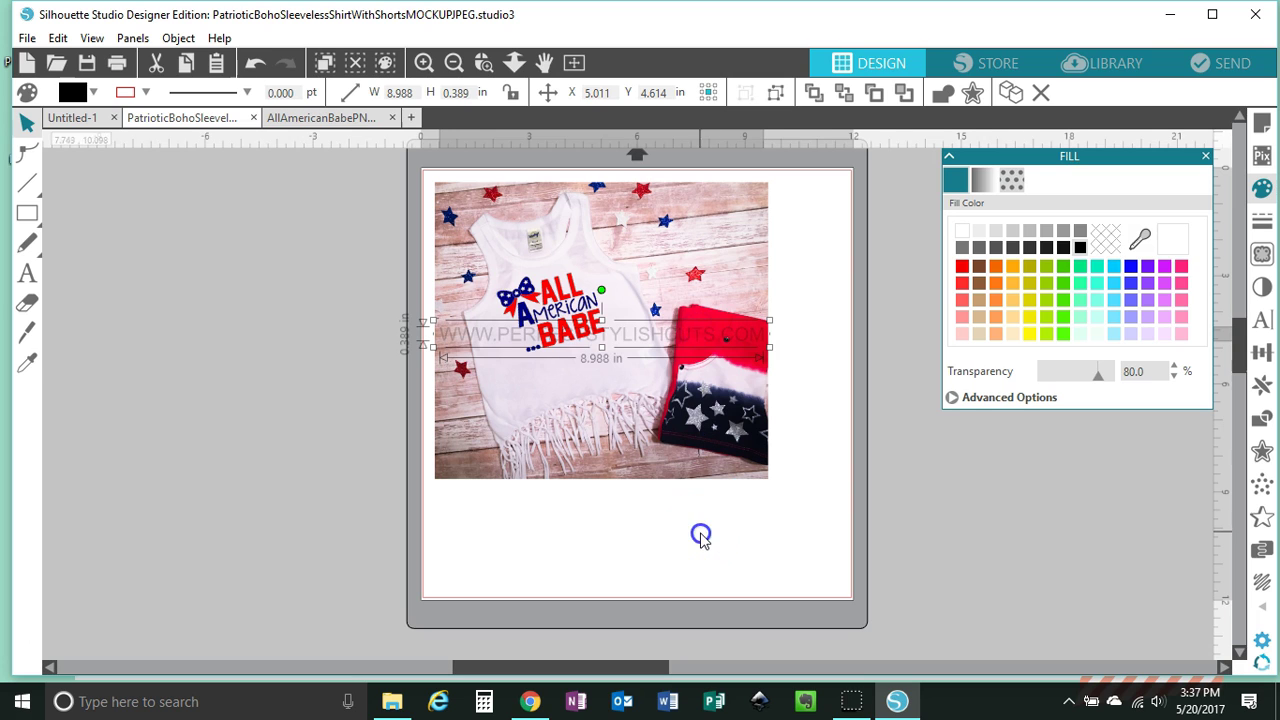
{"action": "left_click", "coordinate": [688, 517]}
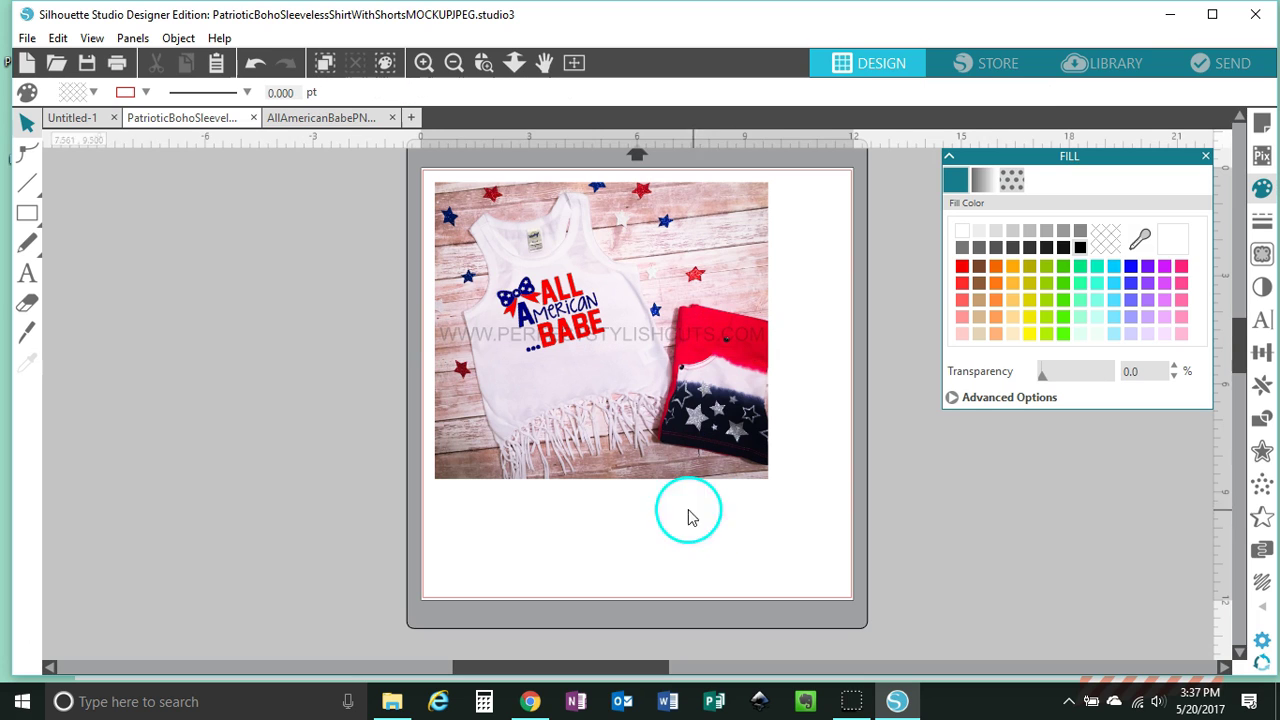
Open the PSCLOGO design from the Desktop
{"action": "left_click", "coordinate": [55, 63]}
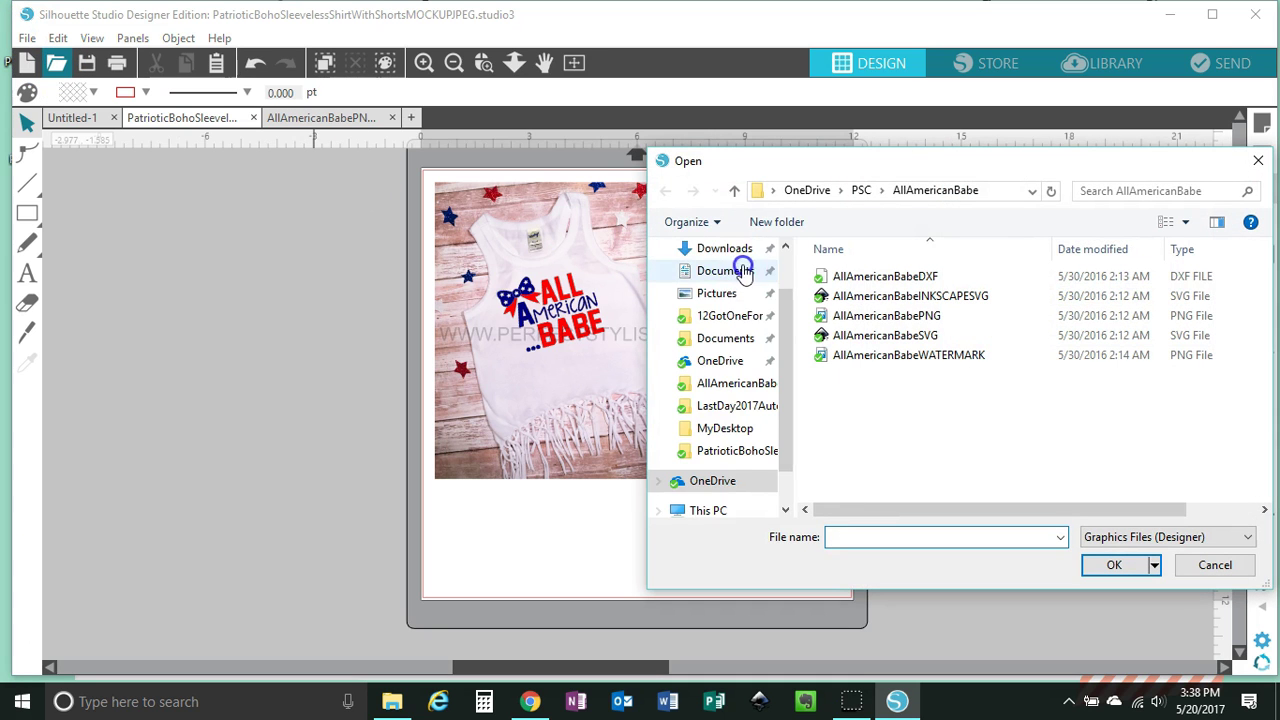
{"action": "scroll", "coordinate": [714, 274], "scroll_direction": "up", "scroll_amount": 1}
{"action": "left_click", "coordinate": [716, 276]}
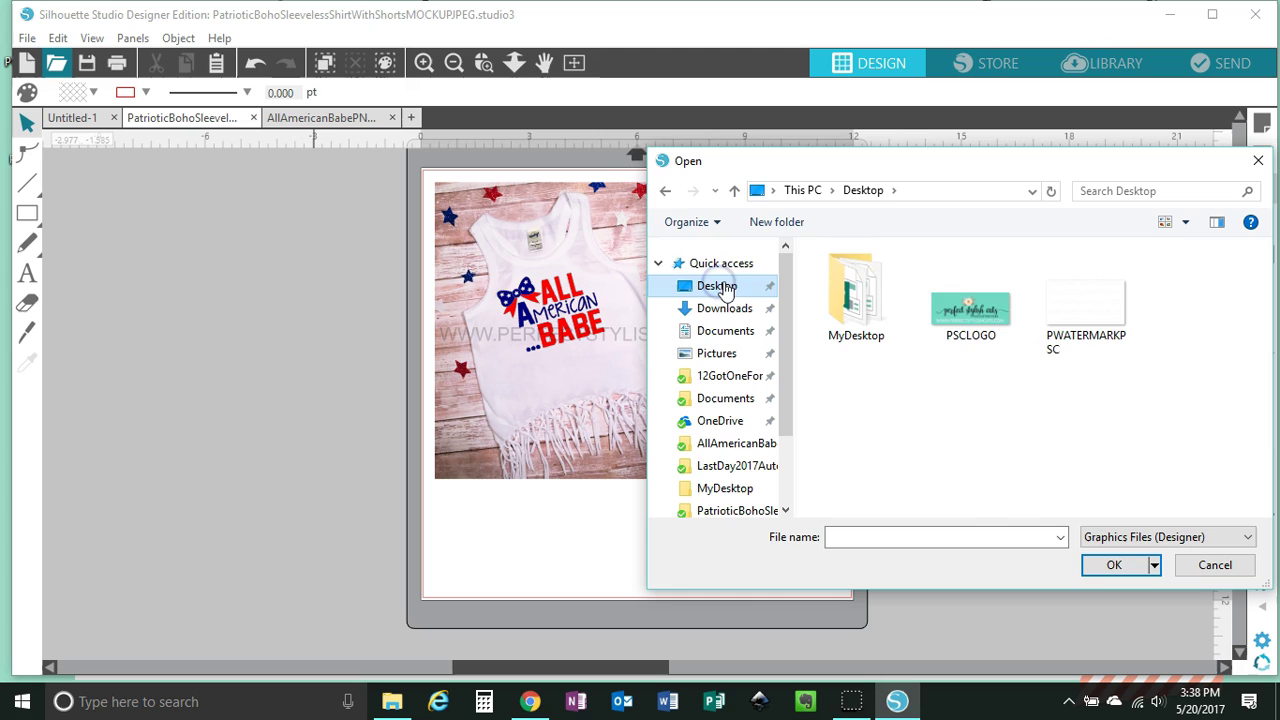
{"action": "left_click", "coordinate": [985, 310]}
{"action": "left_click", "coordinate": [1090, 583]}
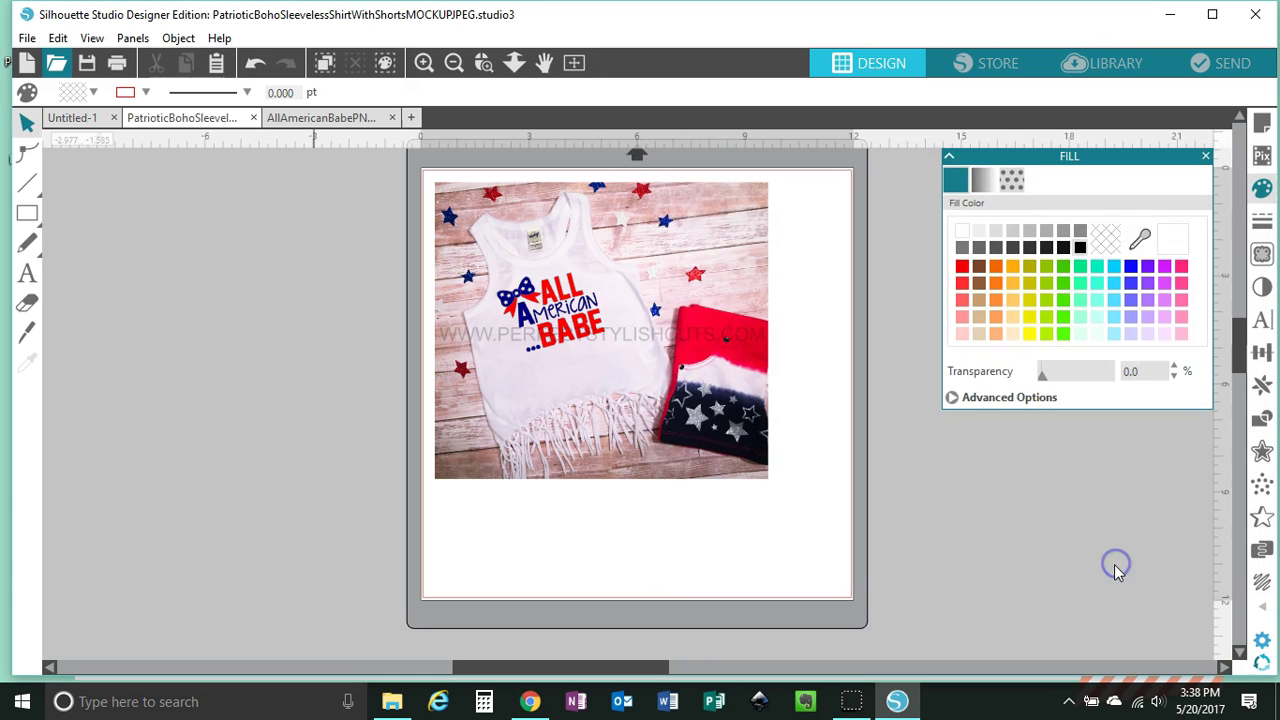
Cut the perfect stylish cuts logo and return to the shirt mock-up document
{"action": "left_click", "coordinate": [443, 114]}
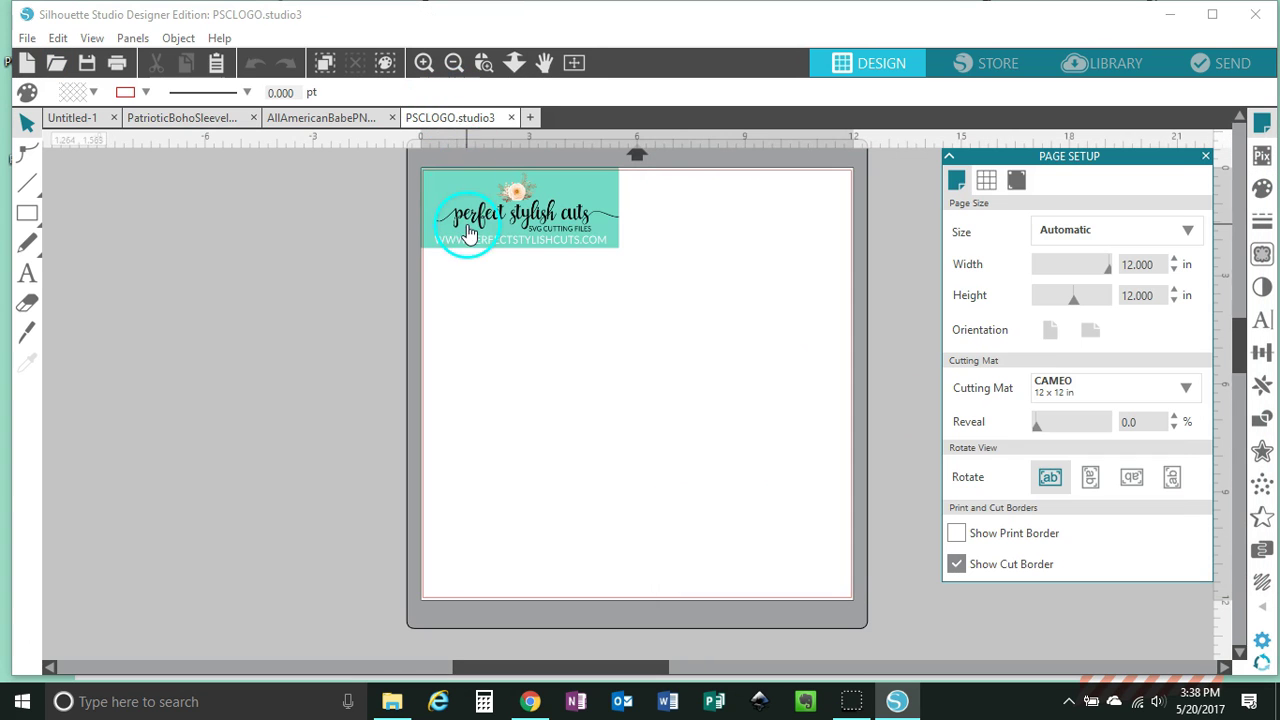
{"action": "left_click", "coordinate": [453, 225]}
{"action": "left_click_drag", "start_coordinate": [453, 225], "coordinate": [475, 268]}
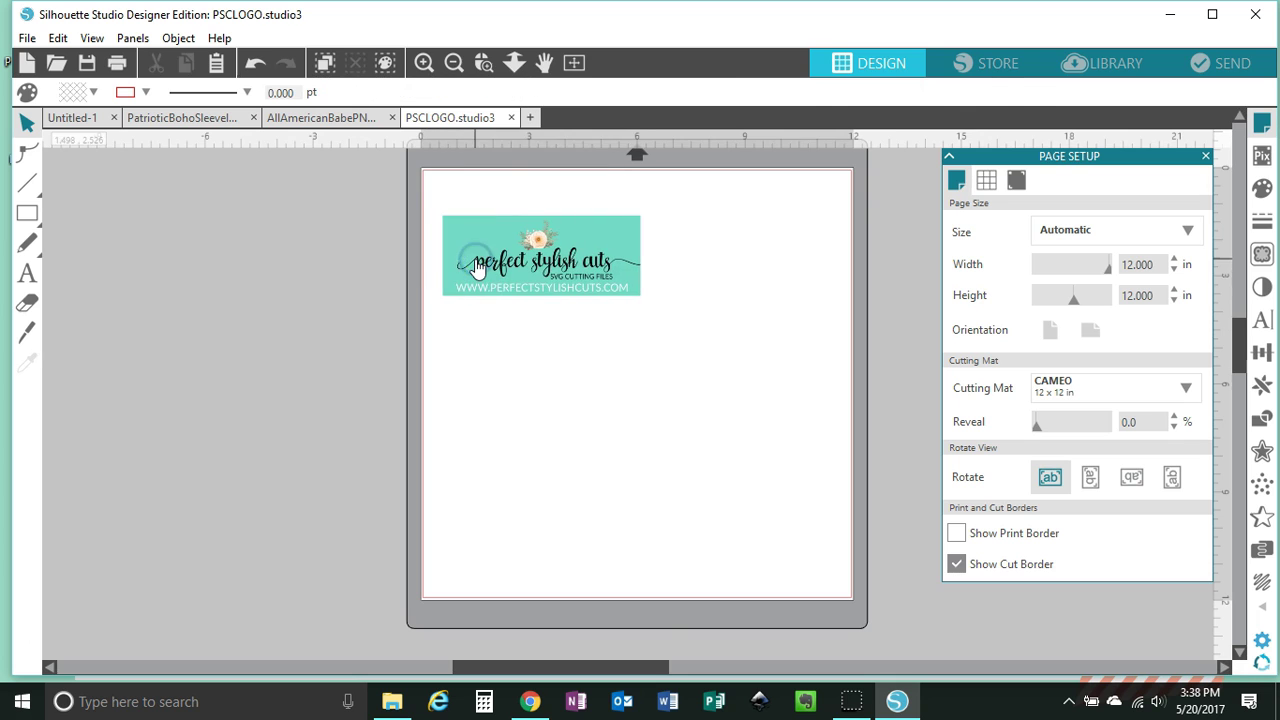
{"action": "right_click", "coordinate": [475, 265]}
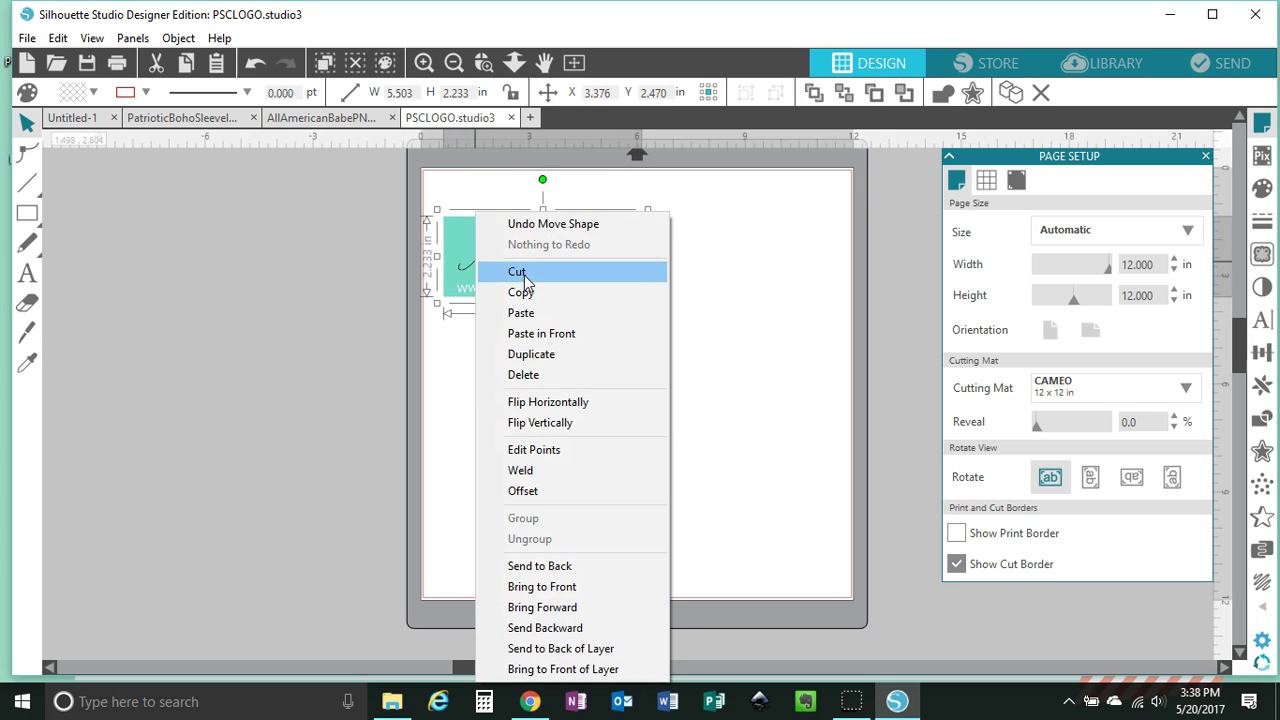
{"action": "left_click", "coordinate": [516, 272]}
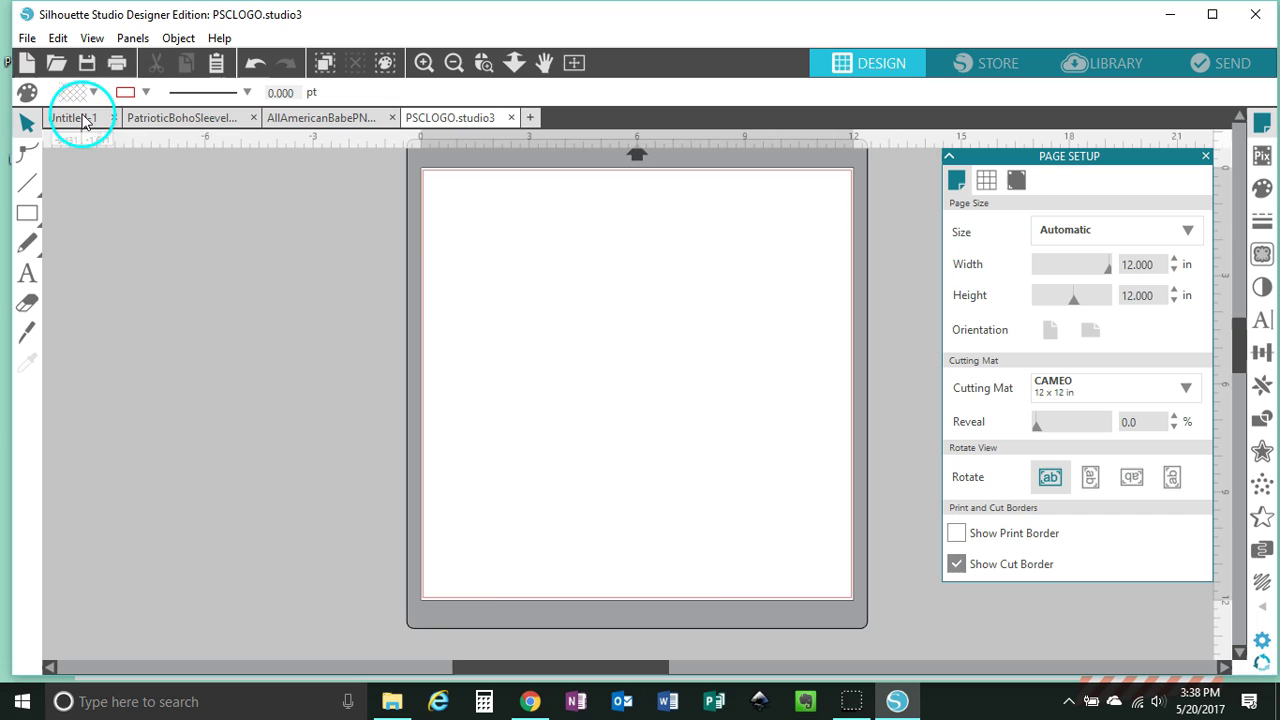
{"action": "left_click", "coordinate": [78, 118]}
{"action": "left_click", "coordinate": [143, 117]}
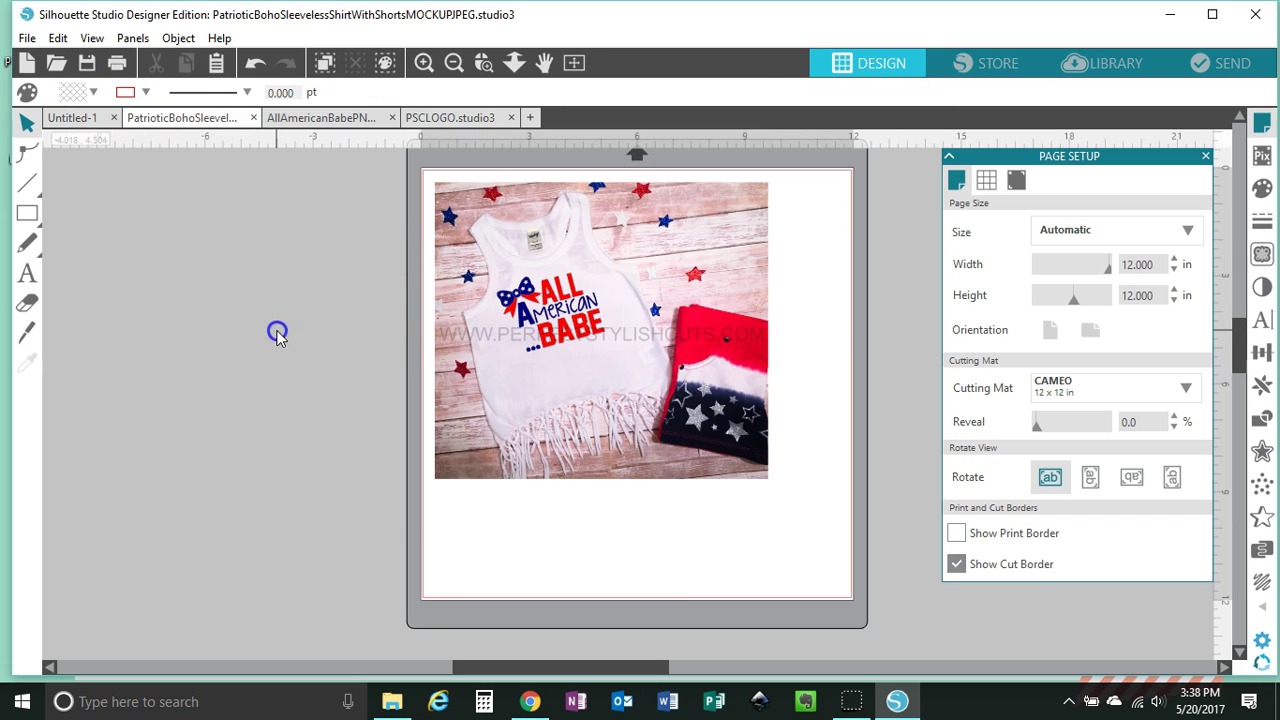
Paste the logo, shrink it, and place it at the shirt photo's top-right corner
{"action": "right_click", "coordinate": [277, 331]}
{"action": "left_click", "coordinate": [322, 418]}
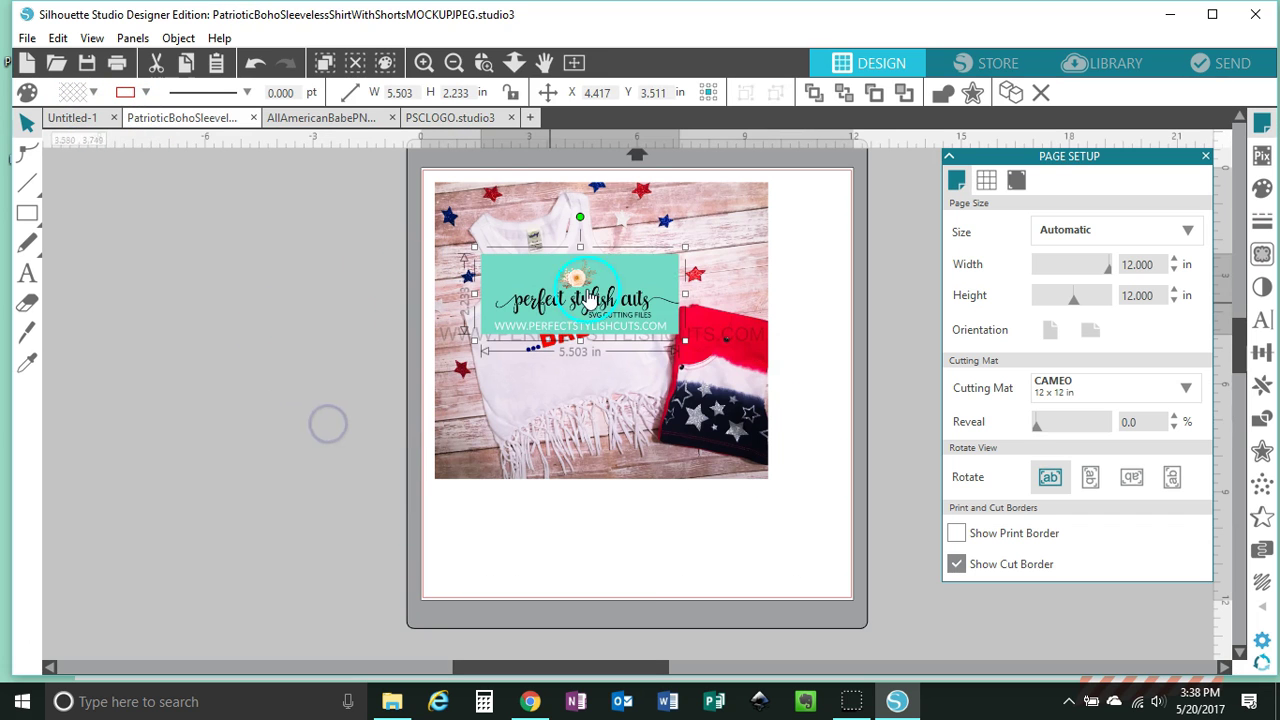
{"action": "left_click_drag", "start_coordinate": [679, 340], "coordinate": [722, 231]}
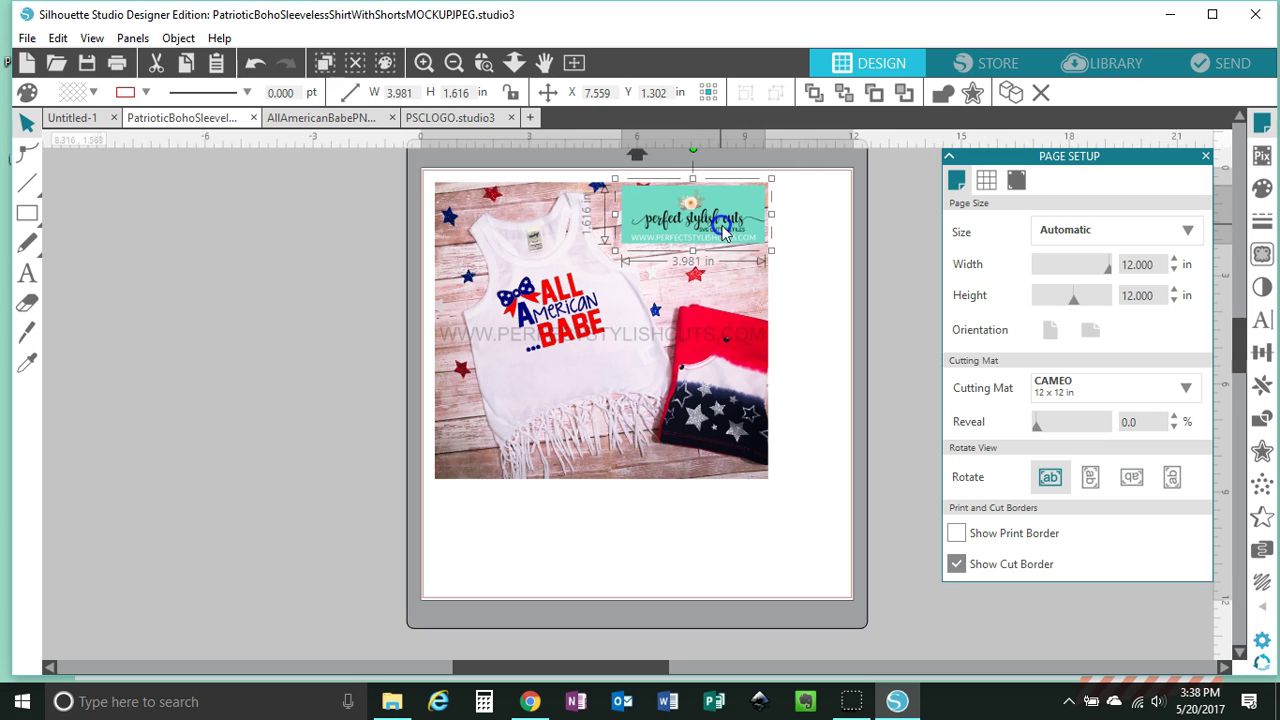
{"action": "left_click", "coordinate": [814, 278]}
{"action": "left_click", "coordinate": [880, 338]}
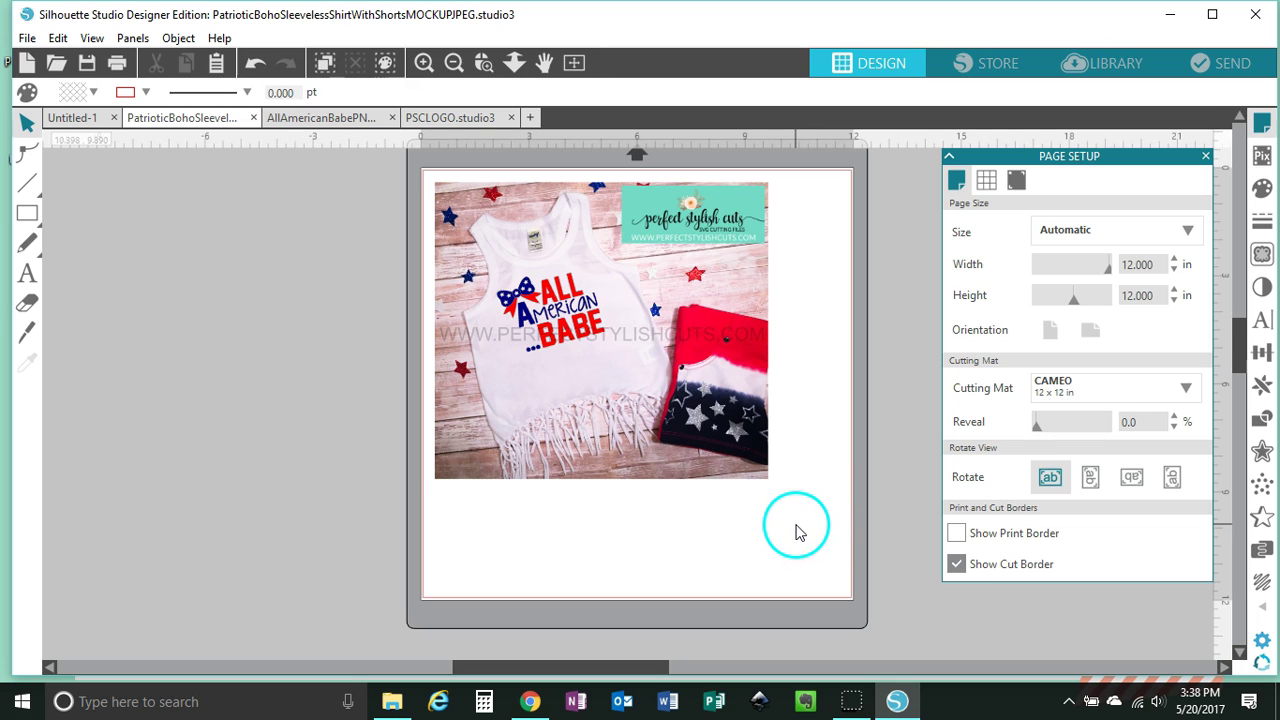
Group the shirt photo, design, watermark and logo into one 9.267 × 8.244 in object
{"action": "left_click_drag", "start_coordinate": [798, 526], "coordinate": [377, 160]}
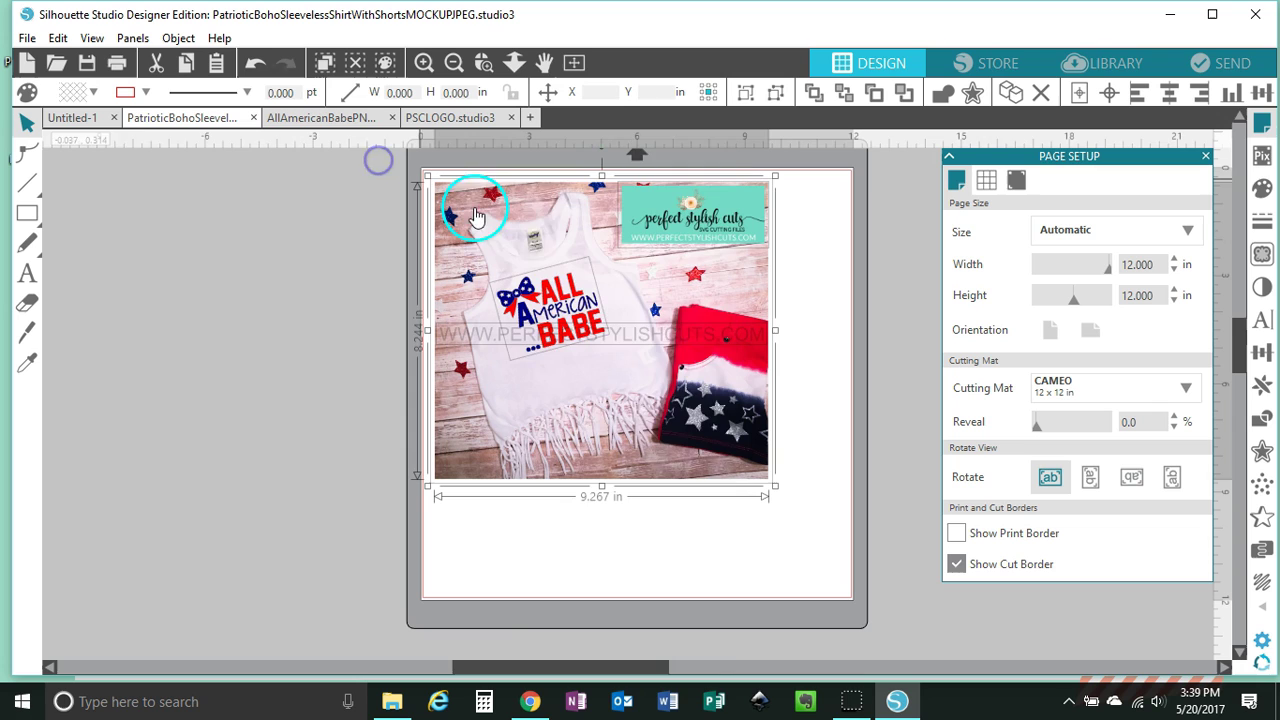
{"action": "right_click", "coordinate": [527, 237]}
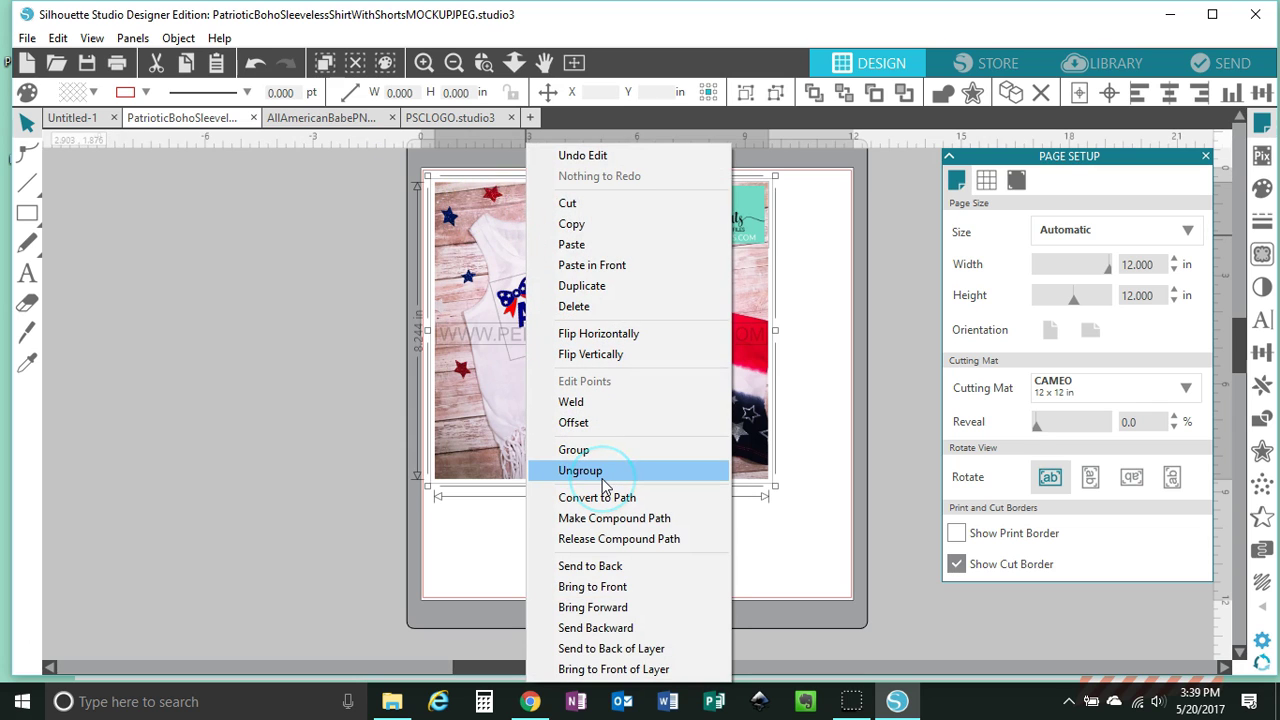
{"action": "left_click", "coordinate": [601, 566]}
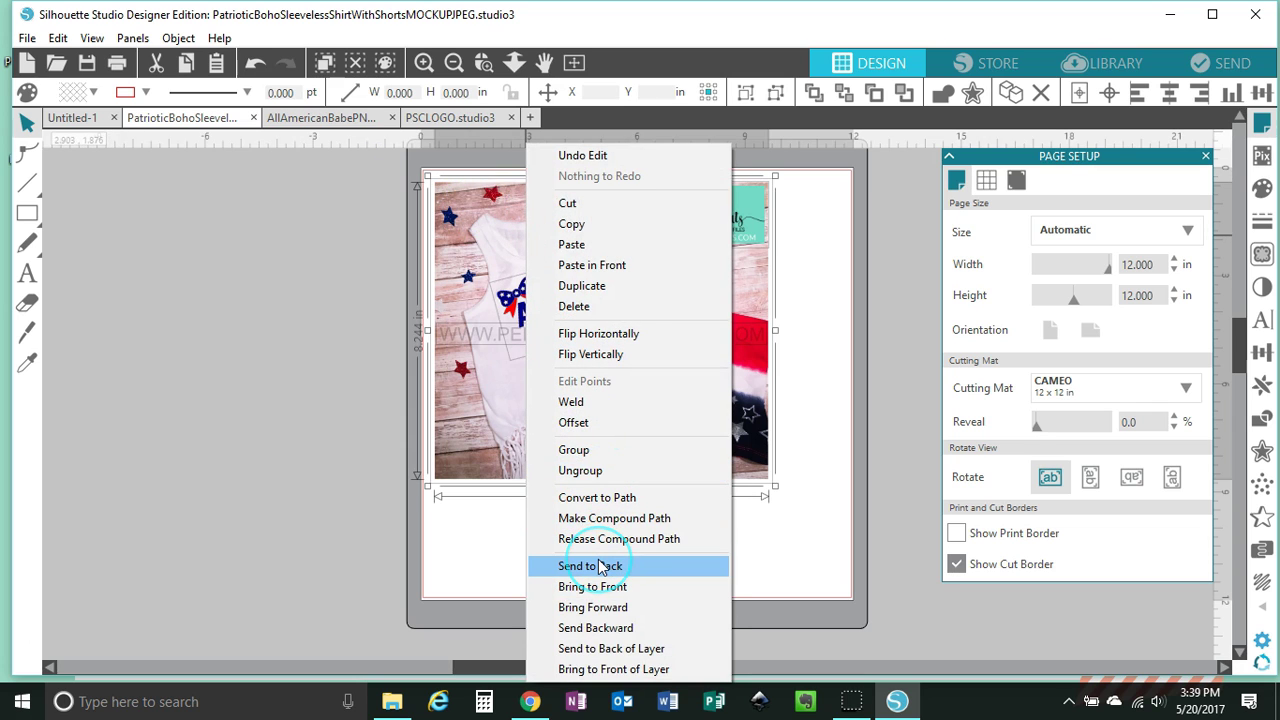
{"action": "left_click", "coordinate": [611, 449]}
Check the Save to Hard Drive file types, then cancel without saving and deselect
{"action": "left_click", "coordinate": [27, 38]}
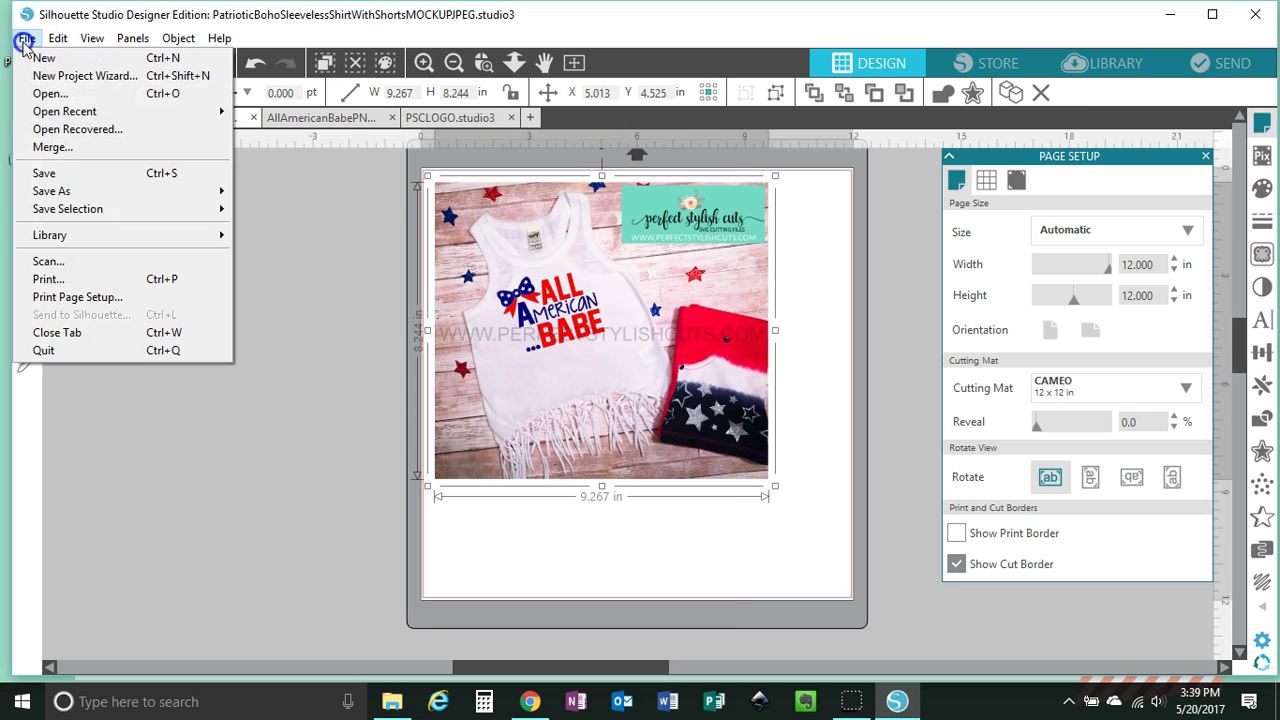
{"action": "left_click", "coordinate": [80, 200]}
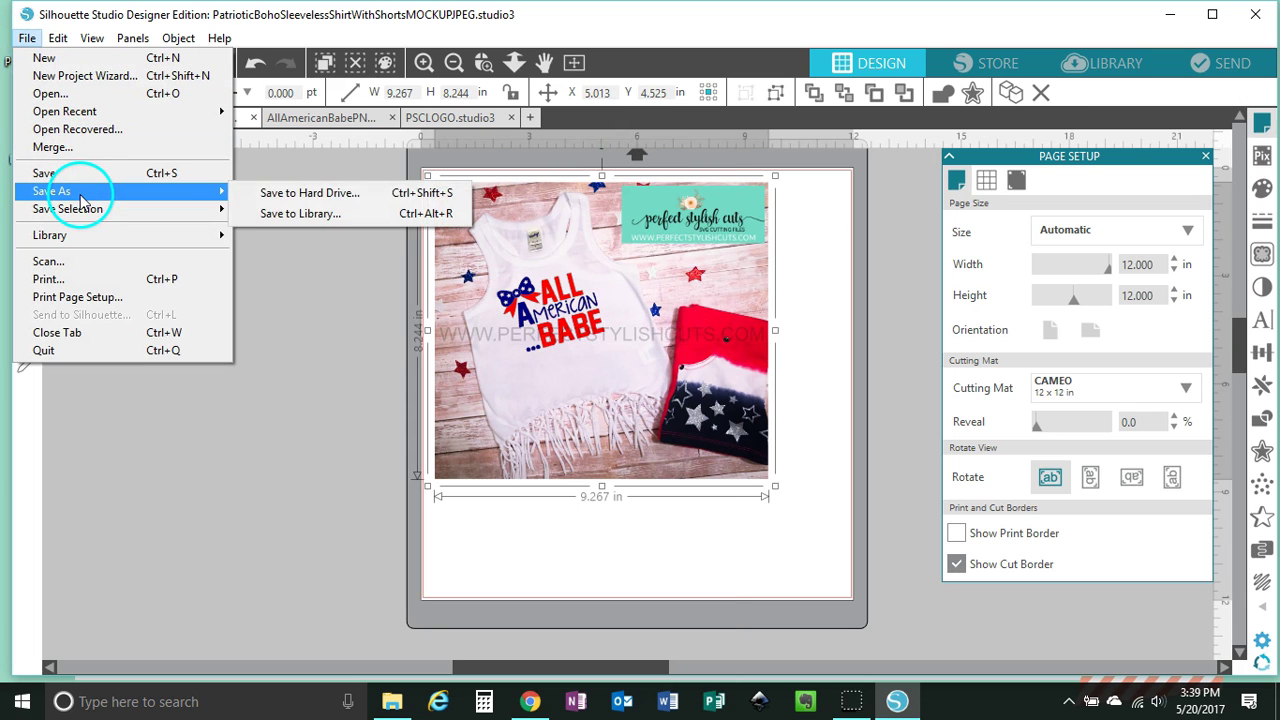
{"action": "left_click", "coordinate": [293, 200]}
{"action": "left_click", "coordinate": [827, 524]}
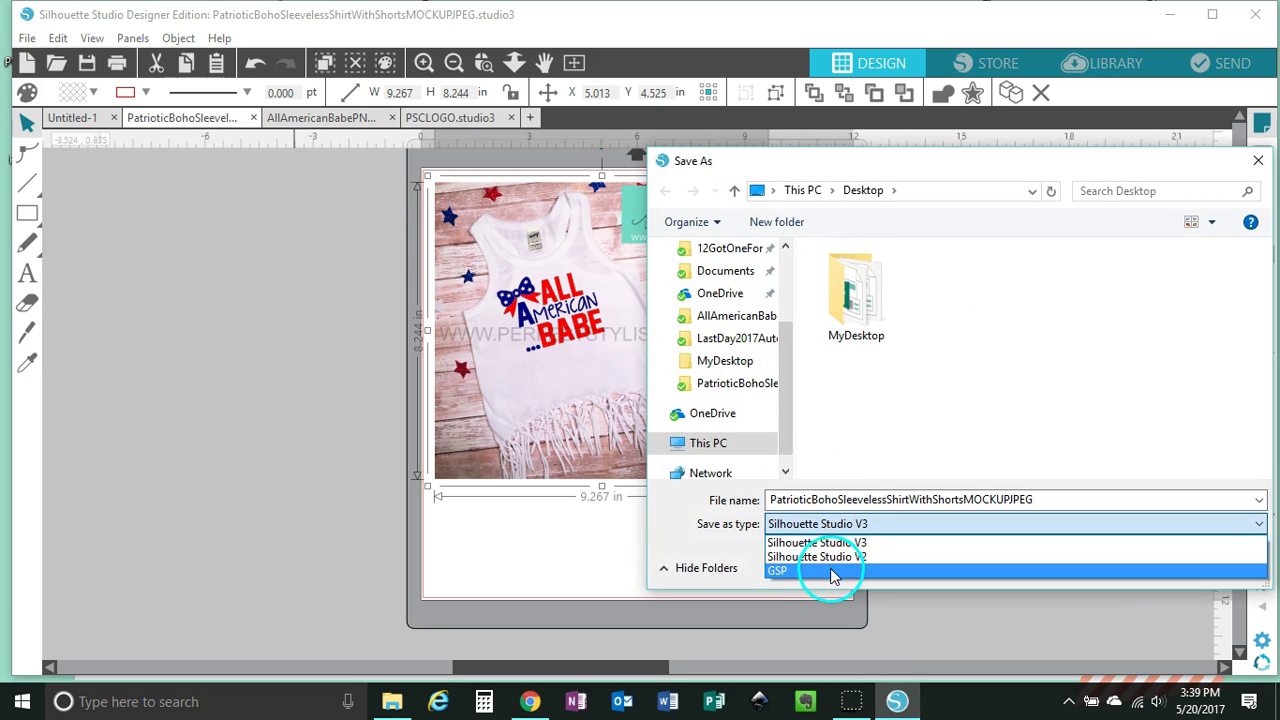
{"action": "left_click", "coordinate": [914, 437]}
{"action": "left_click", "coordinate": [1218, 566]}
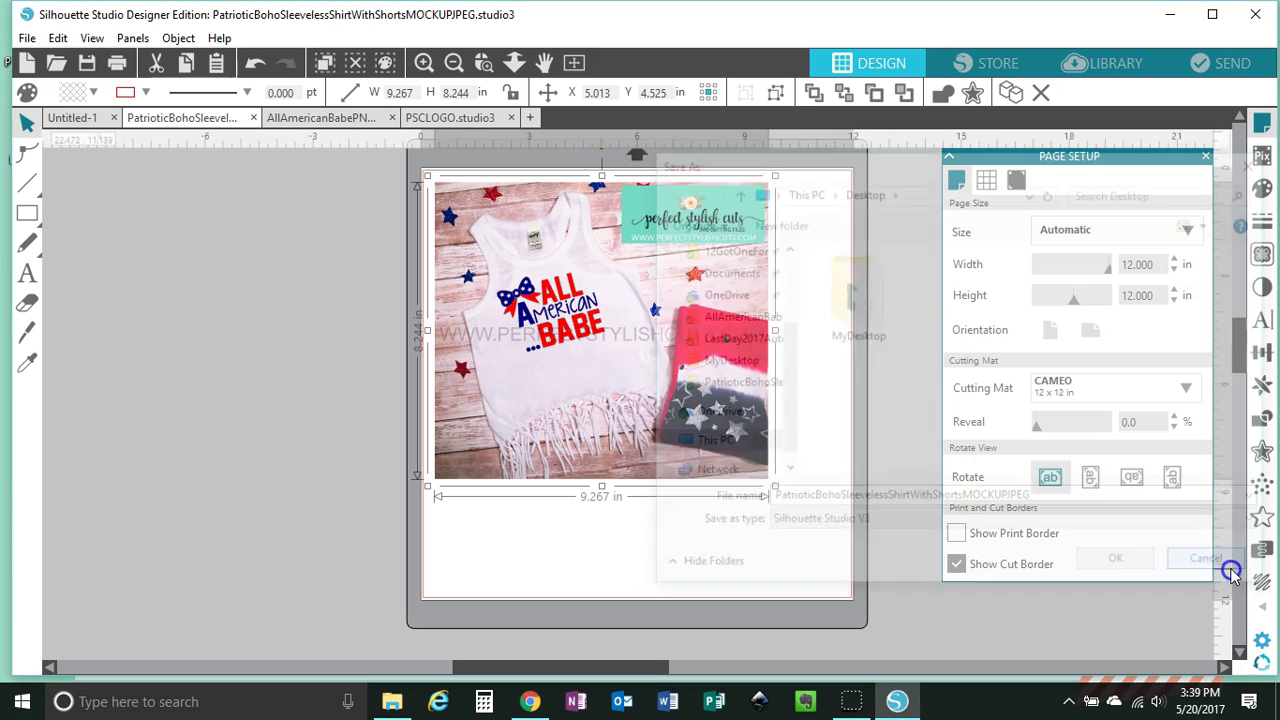
{"action": "left_click", "coordinate": [152, 312]}
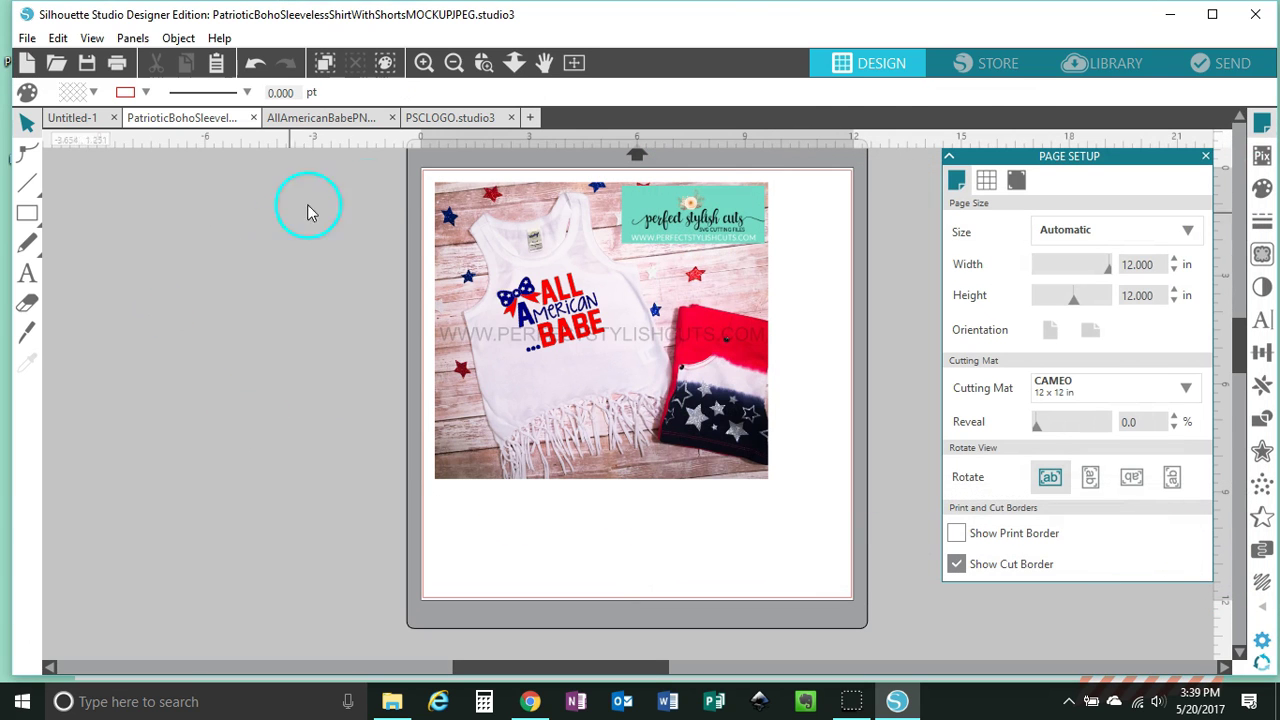
Nudge the grouped mock-up slightly into position on the page
{"action": "left_click_drag", "start_coordinate": [584, 259], "coordinate": [575, 248]}
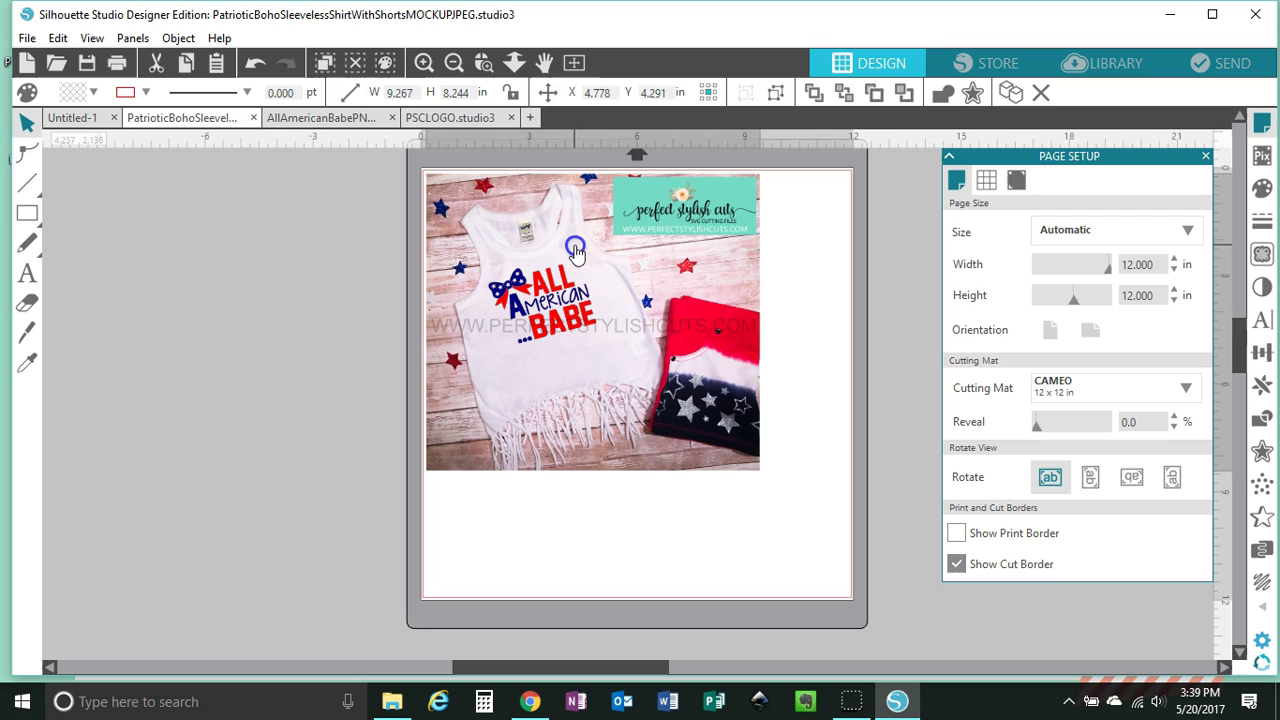
{"action": "left_click", "coordinate": [295, 281]}
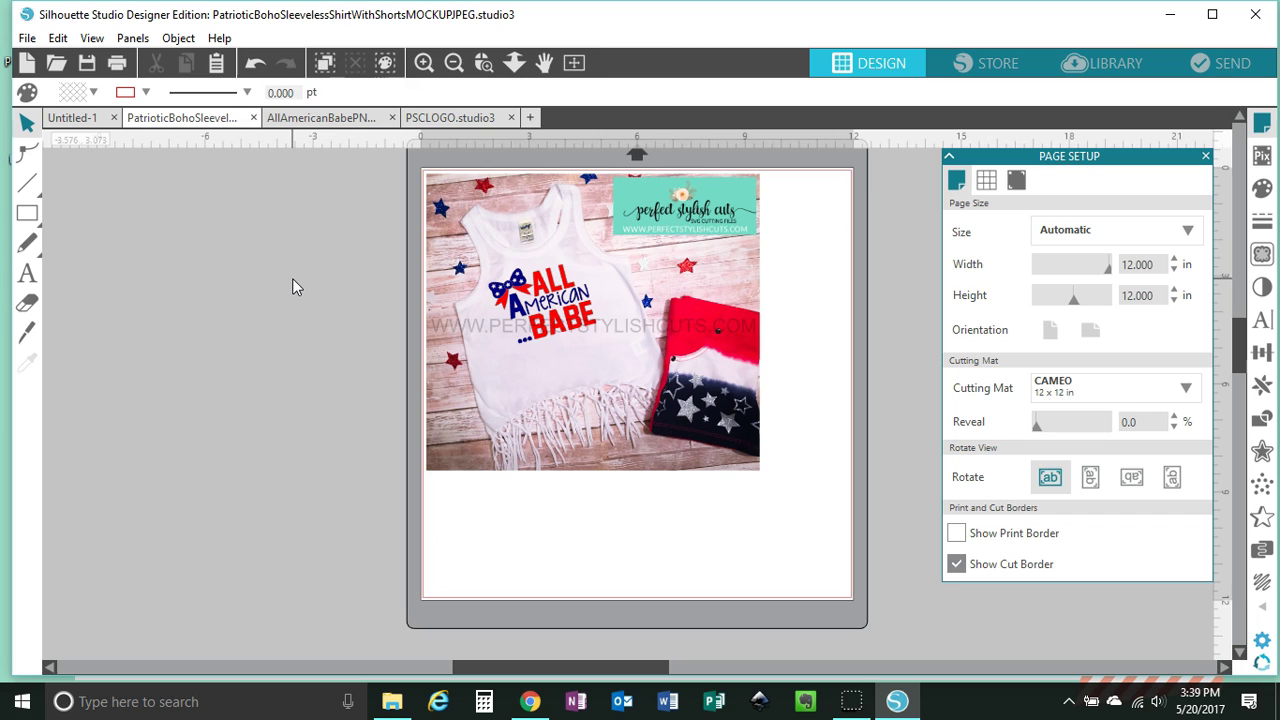
{"action": "left_click_drag", "start_coordinate": [702, 368], "coordinate": [734, 393]}
{"action": "key", "text": "Escape"}
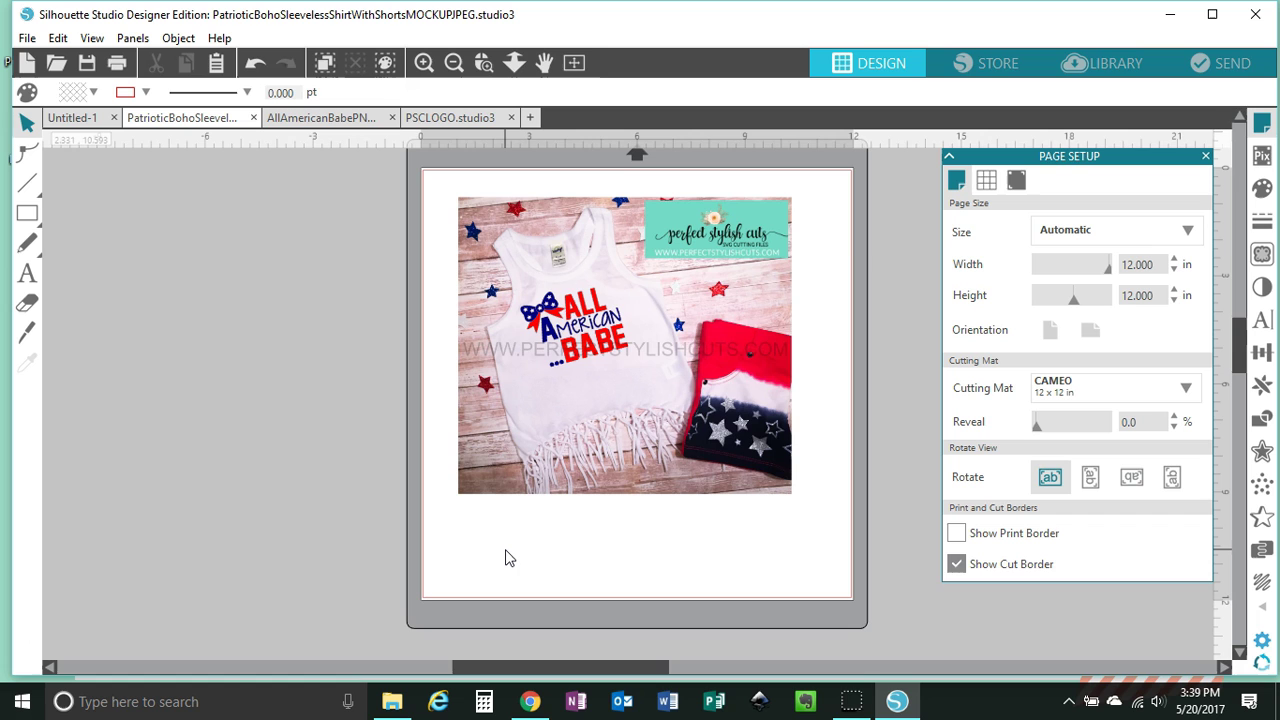
Enlarge the grouped mock-up to 11.122 × 9.894 in and centre it on the page
{"action": "left_click", "coordinate": [566, 488]}
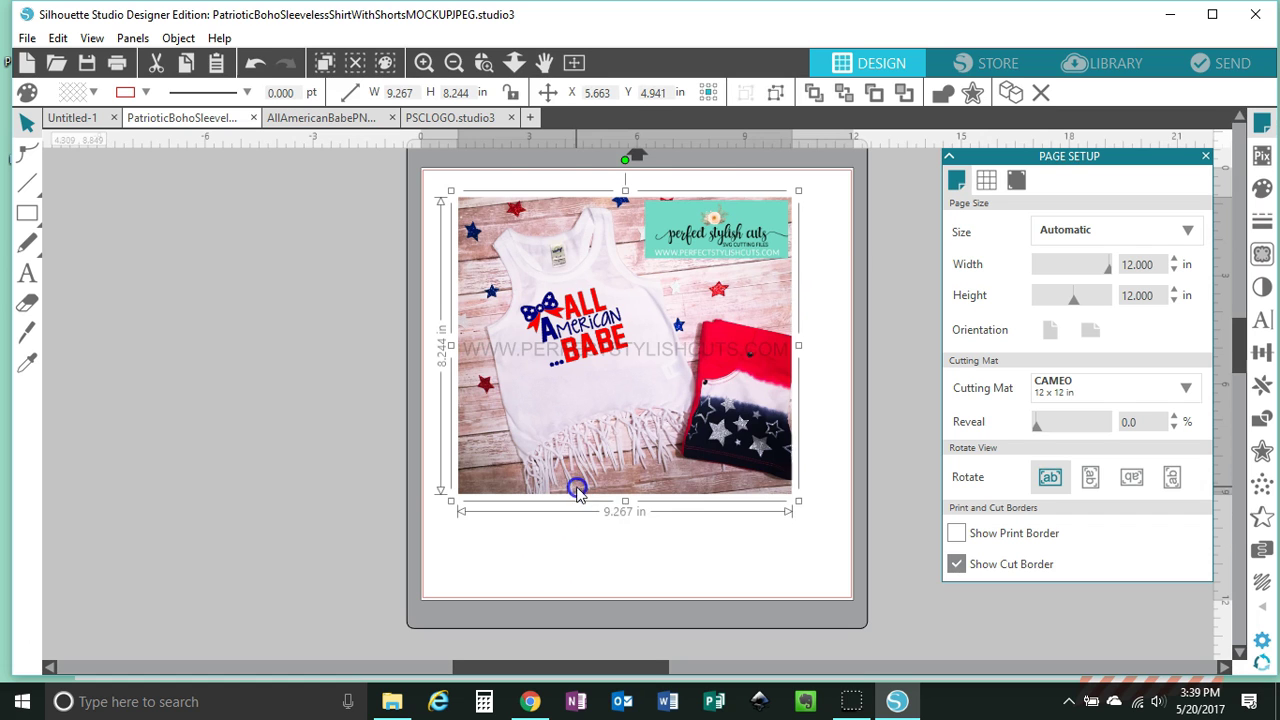
{"action": "left_click_drag", "start_coordinate": [797, 503], "coordinate": [861, 565]}
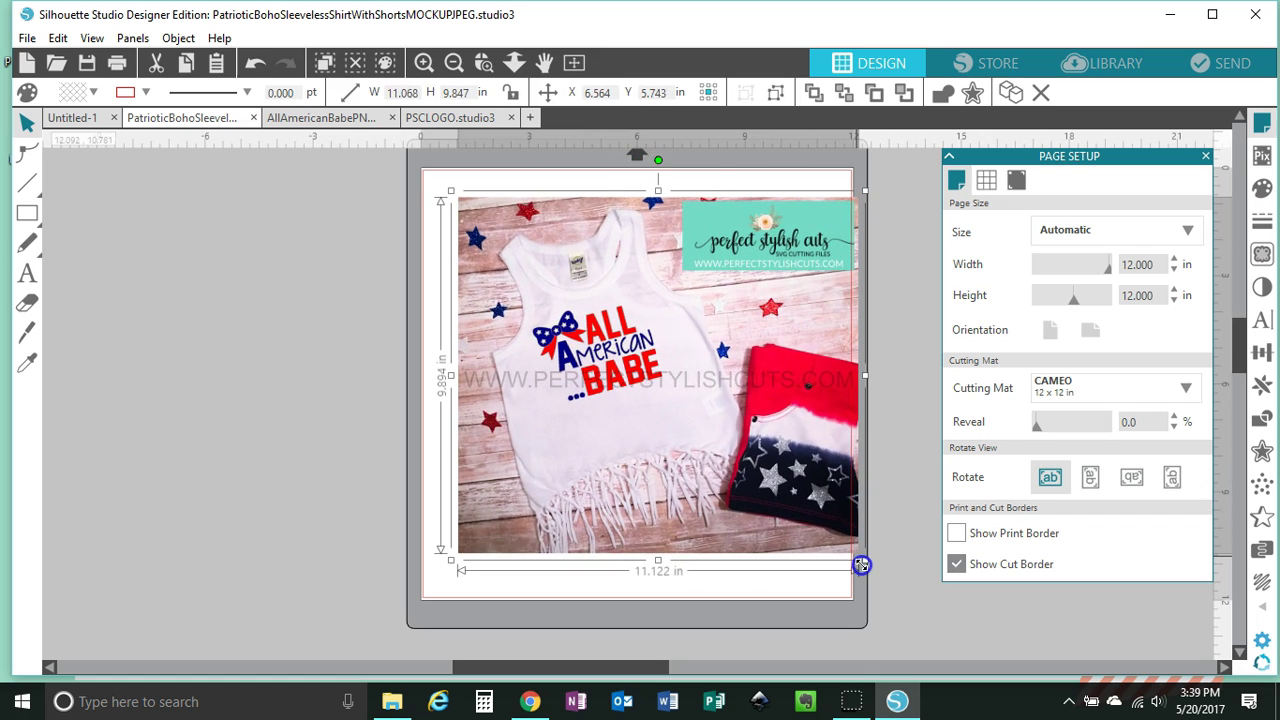
{"action": "left_click_drag", "start_coordinate": [806, 513], "coordinate": [787, 518]}
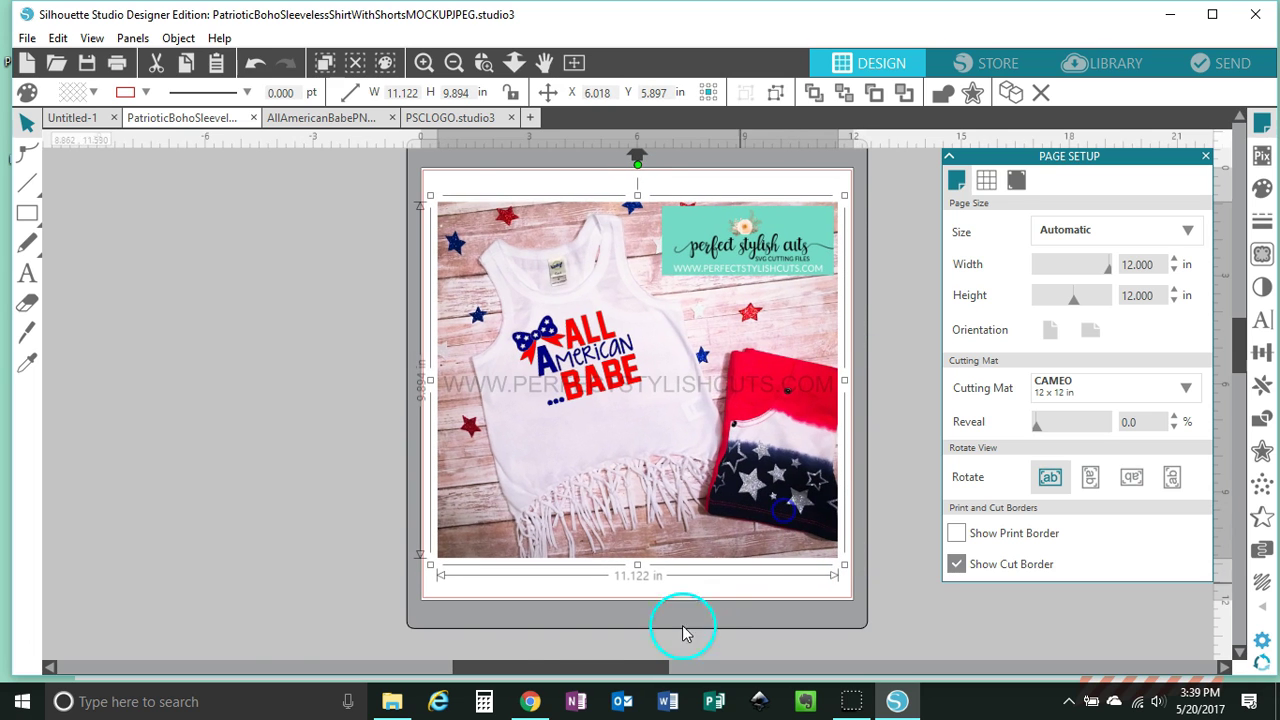
{"action": "left_click", "coordinate": [225, 701]}
Launch Snipping Tool and snip the 'ALL American BABE' shirt mock-up, cropped to the photo's edges
{"action": "type", "text": "sNIPPING TOOL"}
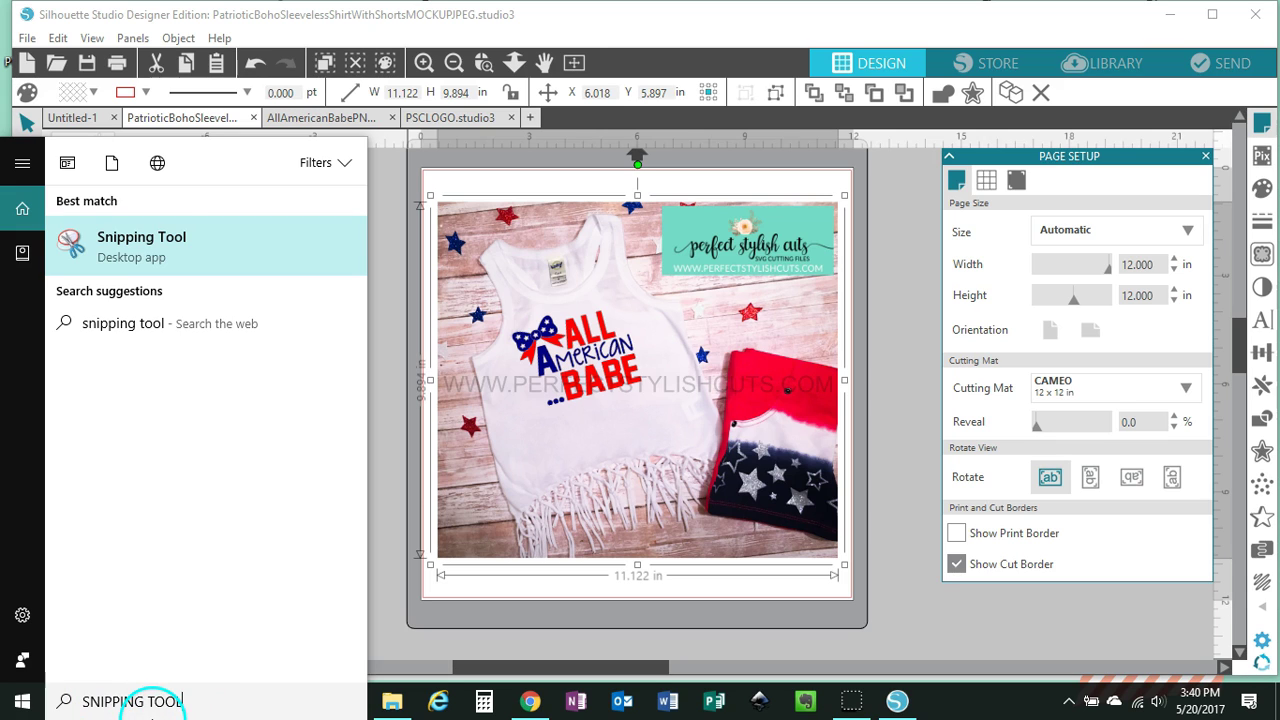
{"action": "left_click", "coordinate": [163, 248]}
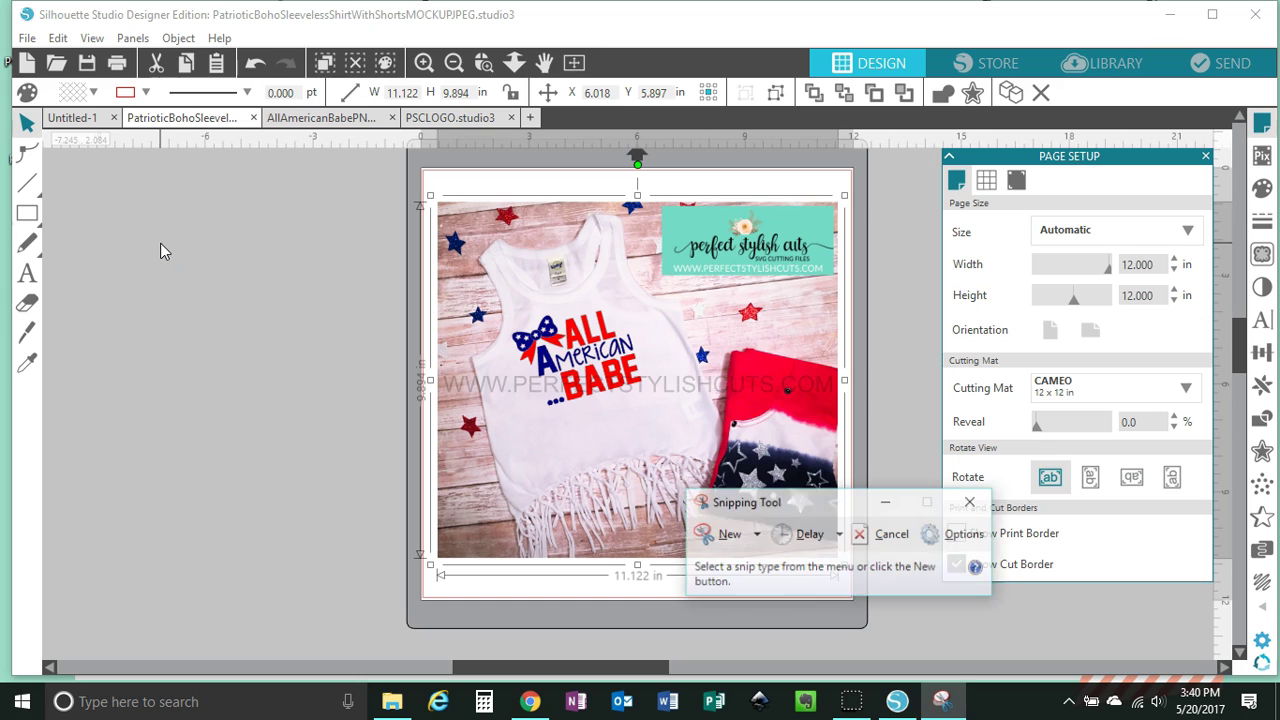
{"action": "left_click", "coordinate": [731, 537]}
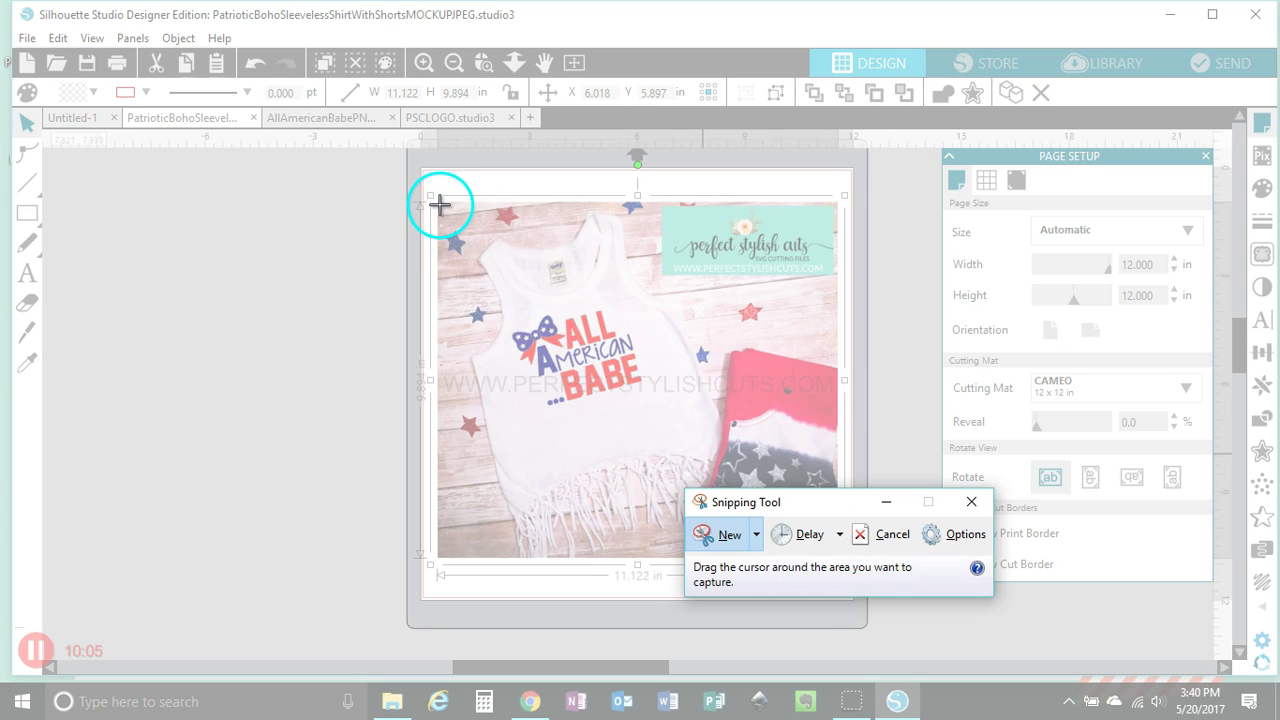
{"action": "left_click_drag", "start_coordinate": [438, 204], "coordinate": [836, 556]}
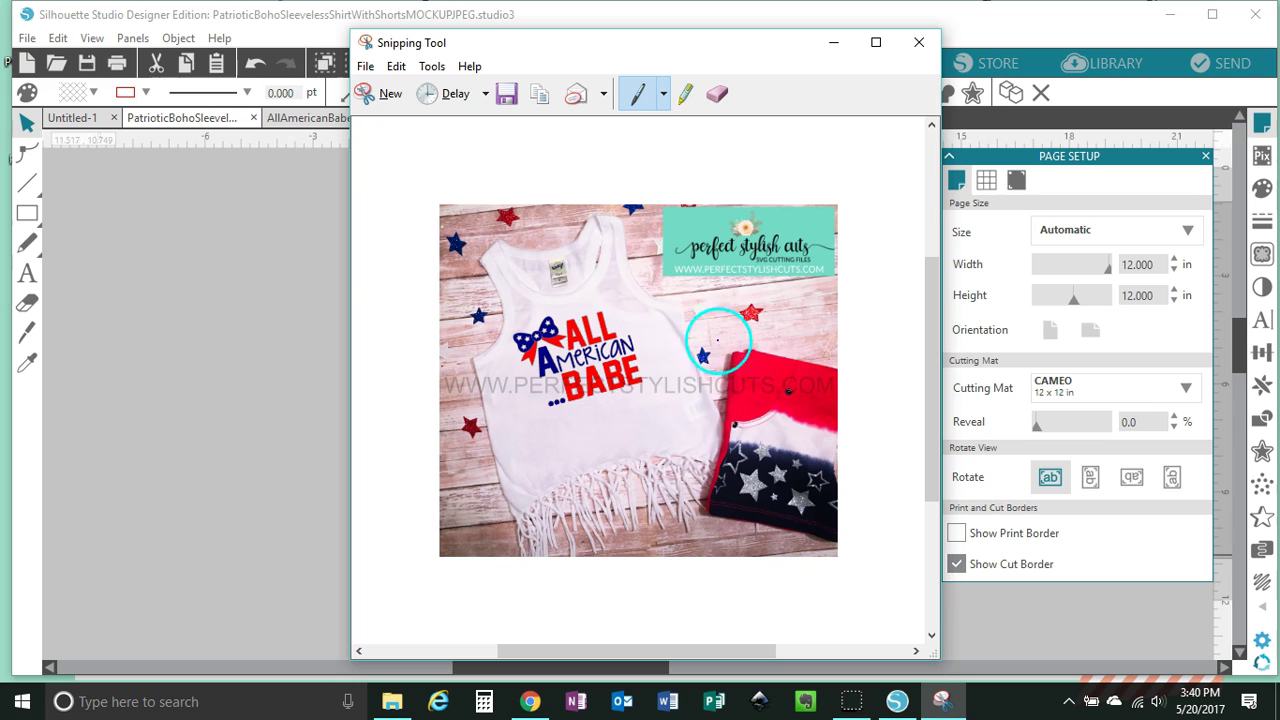
Save the snip to the Desktop as the PNG file AllAmericanBabeMockup
{"action": "left_click", "coordinate": [367, 70]}
{"action": "left_click", "coordinate": [409, 115]}
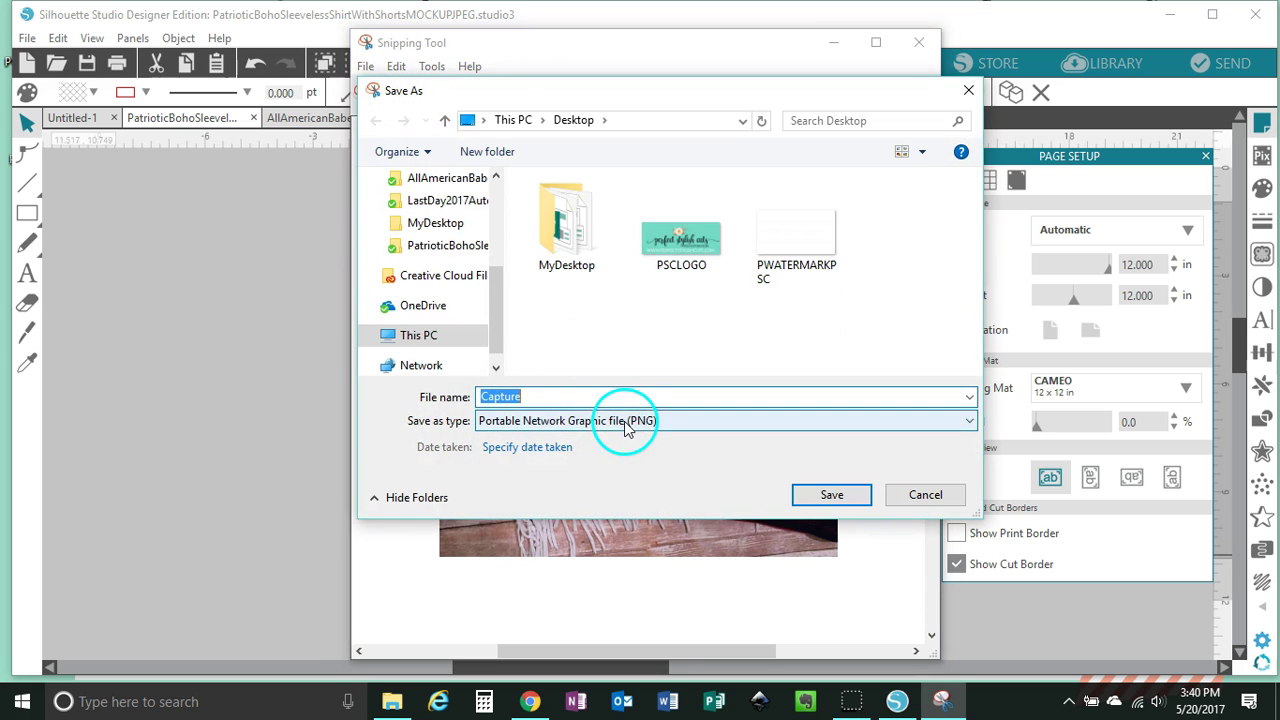
{"action": "scroll", "coordinate": [455, 270], "scroll_direction": "up", "scroll_amount": 5}
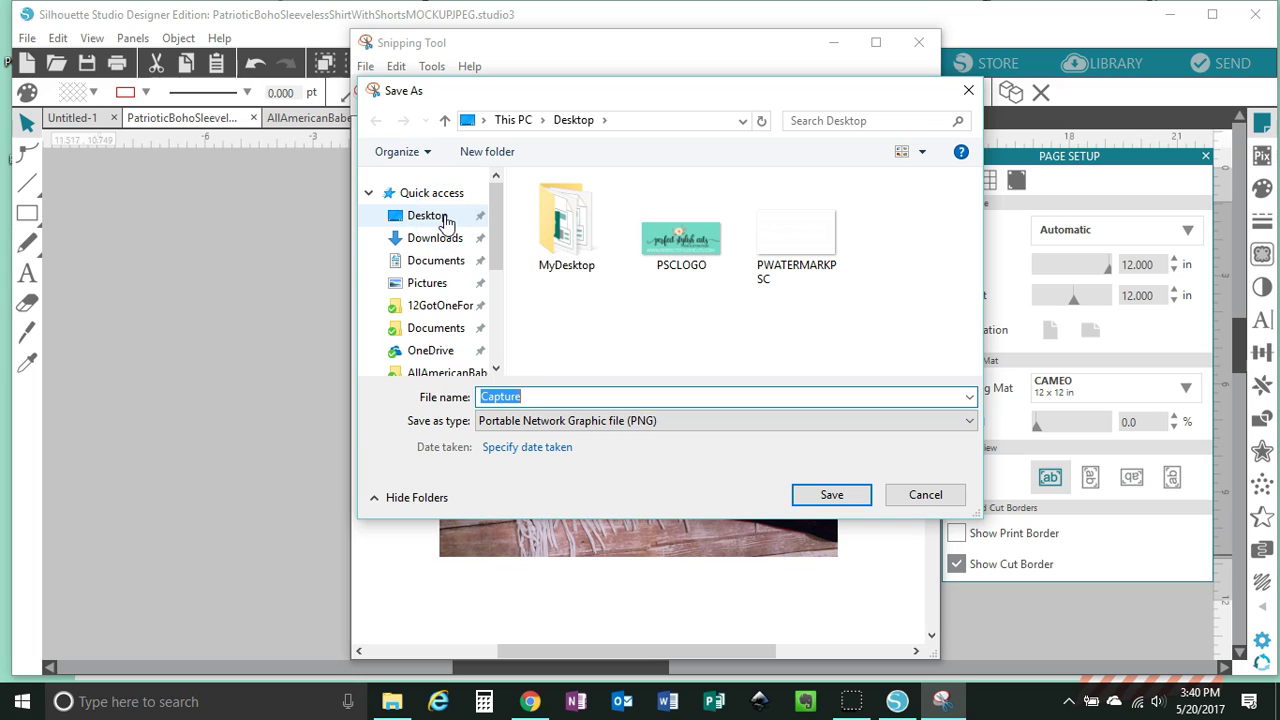
{"action": "left_click", "coordinate": [446, 220]}
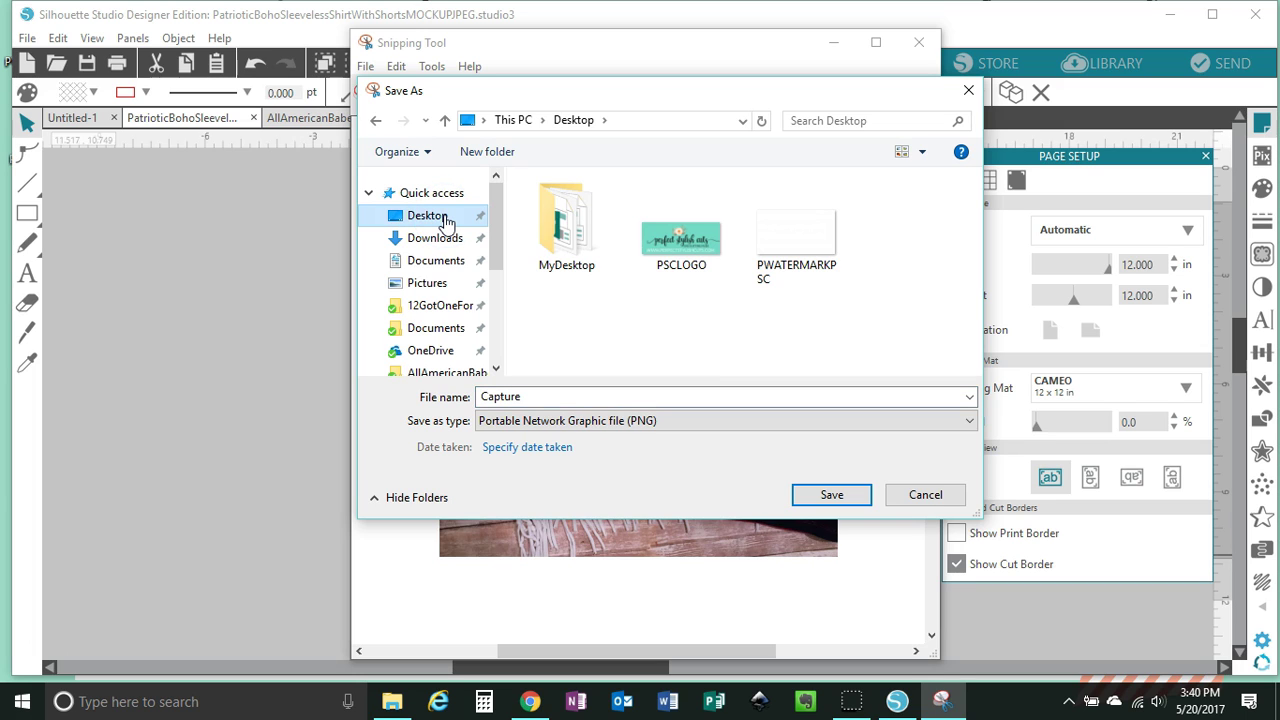
{"action": "double_click", "coordinate": [563, 396]}
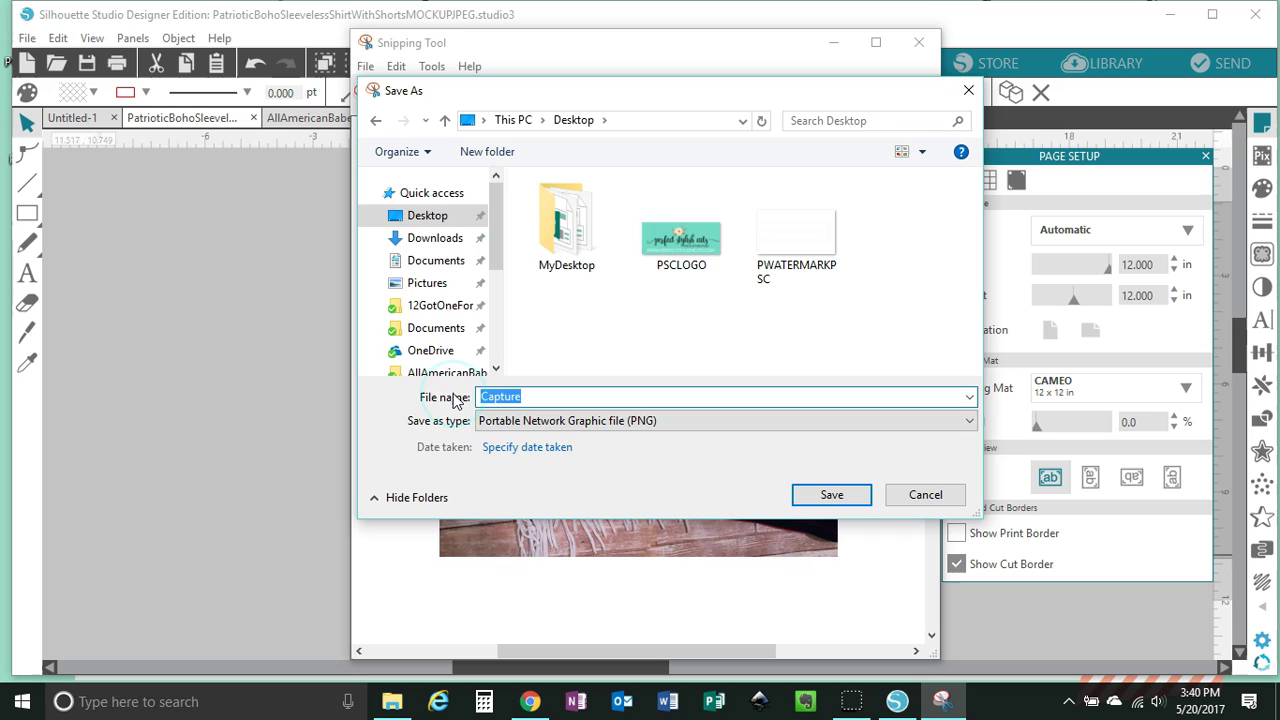
{"action": "type", "text": "AllAmericanBabeMockup"}
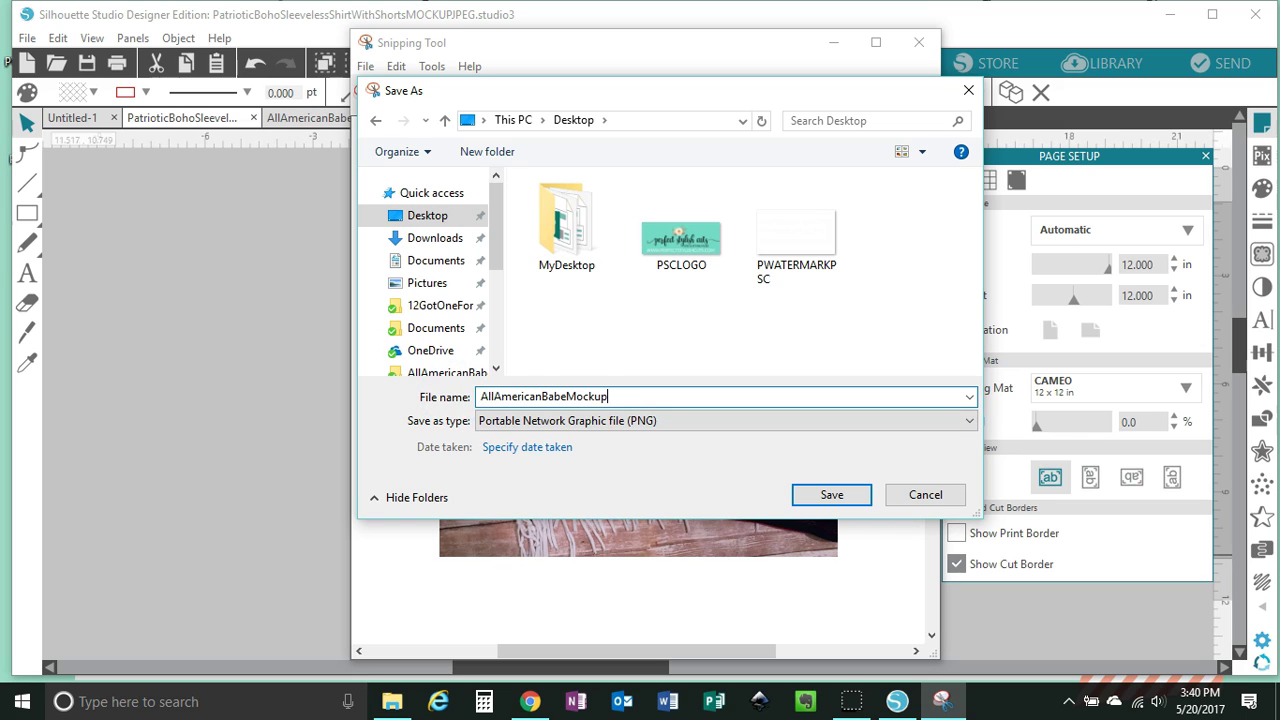
{"action": "key", "text": "Tab"}
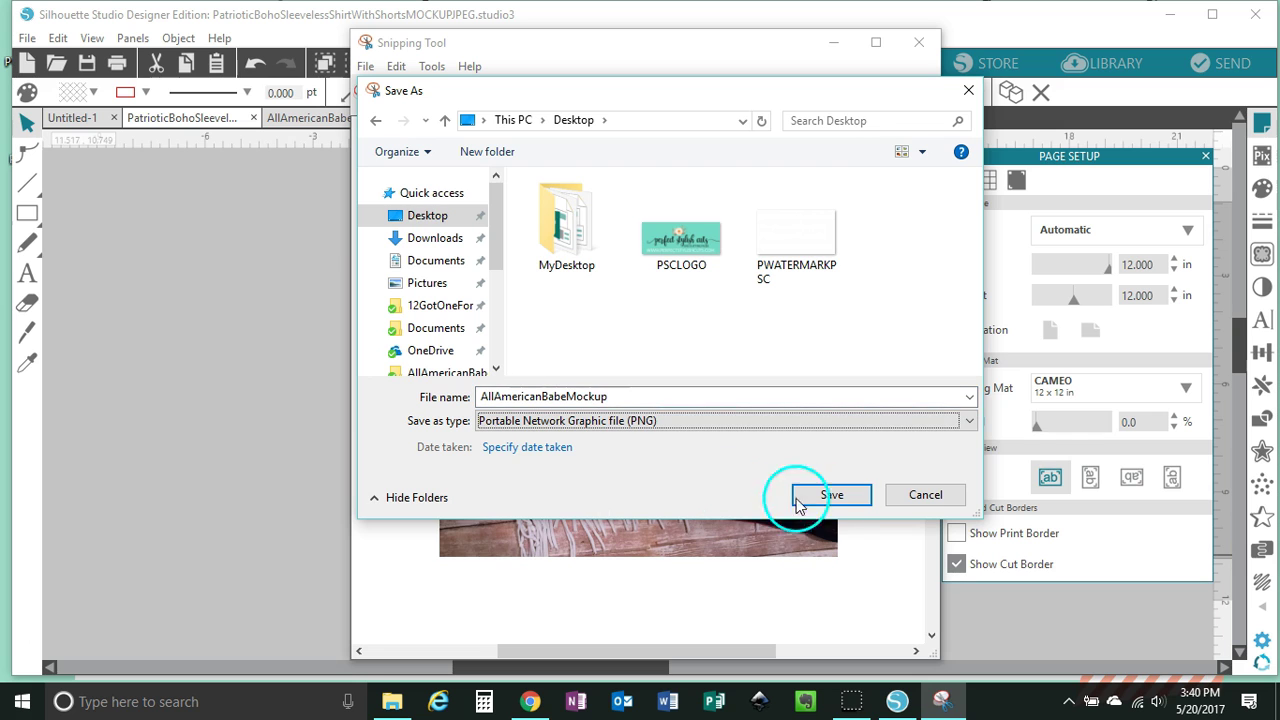
{"action": "left_click", "coordinate": [831, 496]}
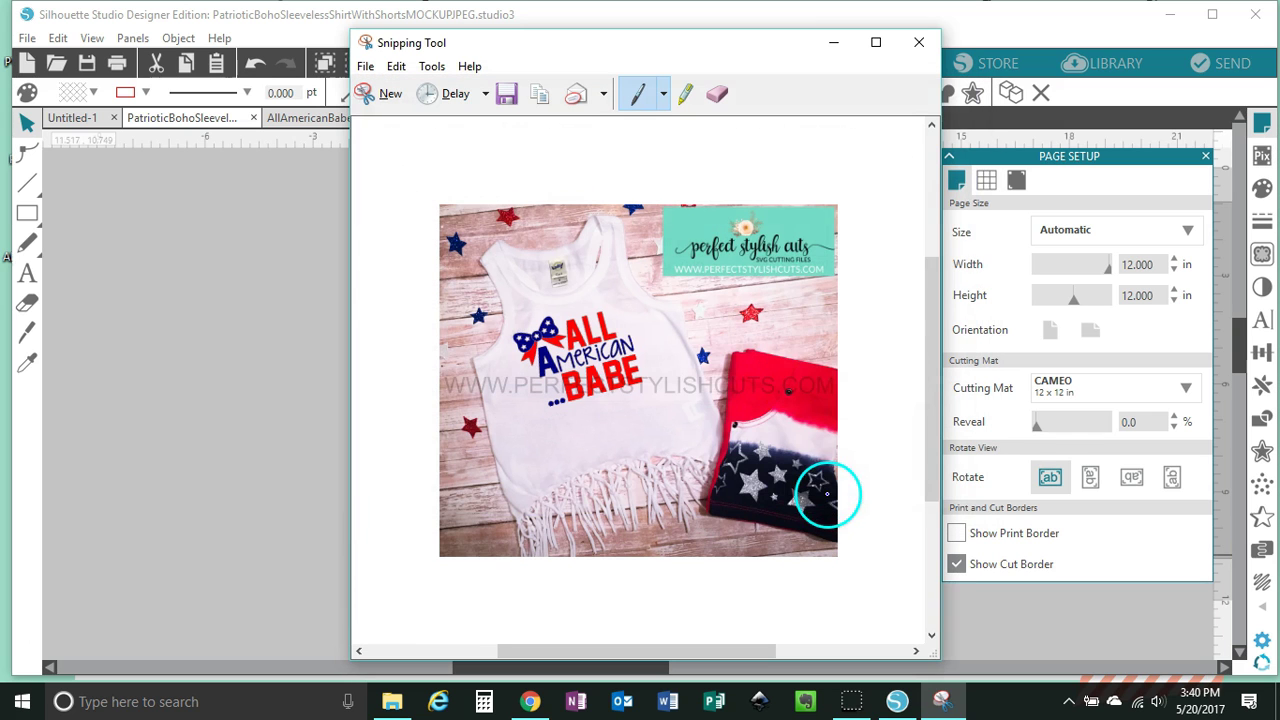
Close Snipping Tool, view AllAmericanBabeMockup in Photos, then return to Silhouette Studio
{"action": "left_click", "coordinate": [918, 44]}
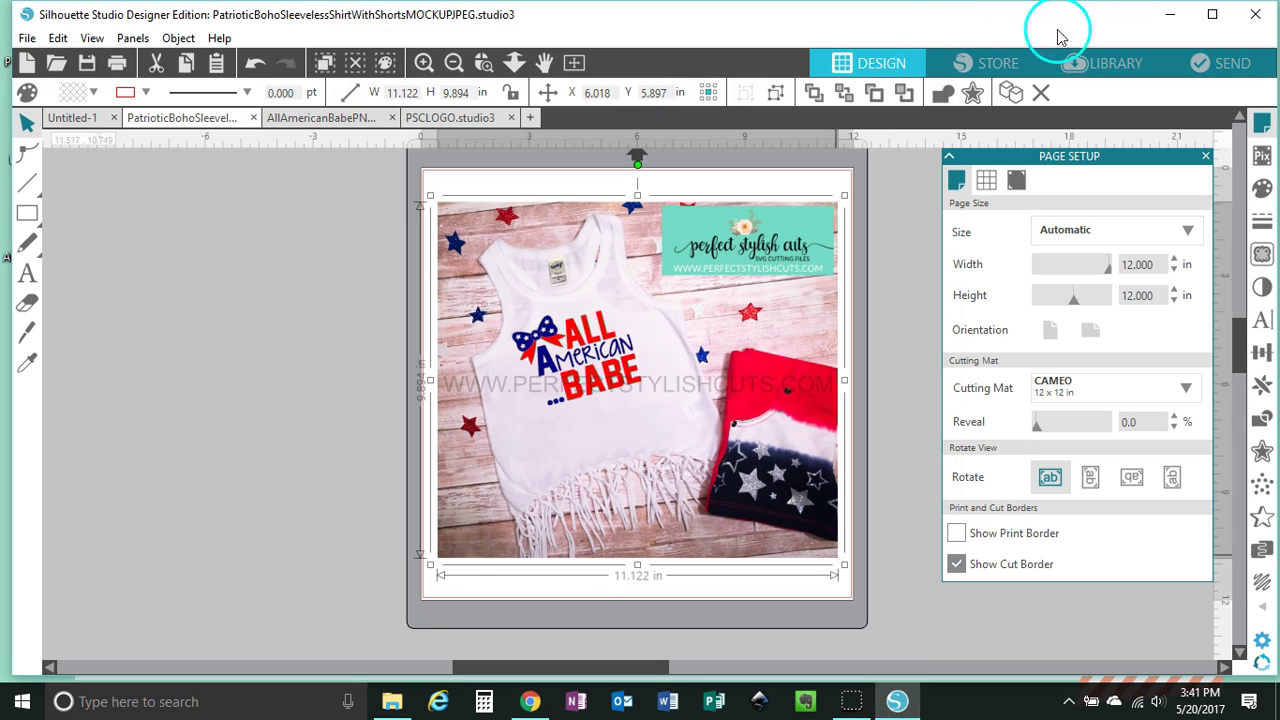
{"action": "left_click", "coordinate": [1170, 20]}
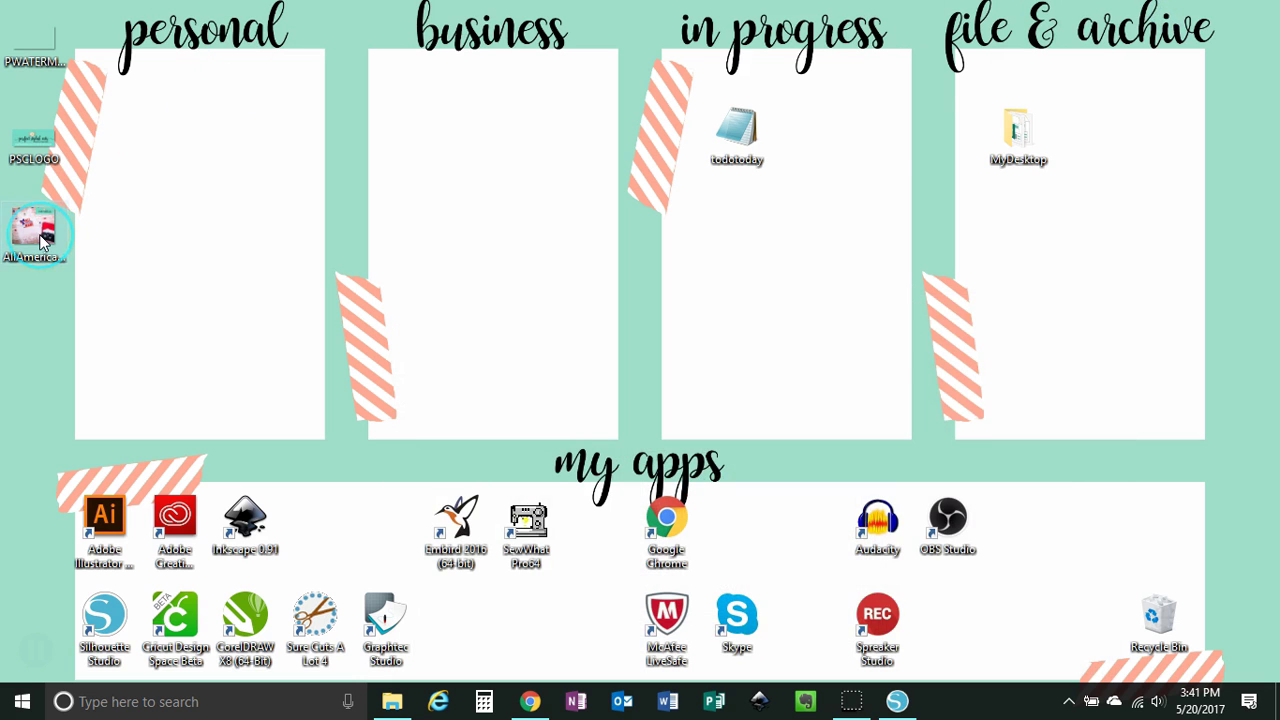
{"action": "double_click", "coordinate": [40, 236]}
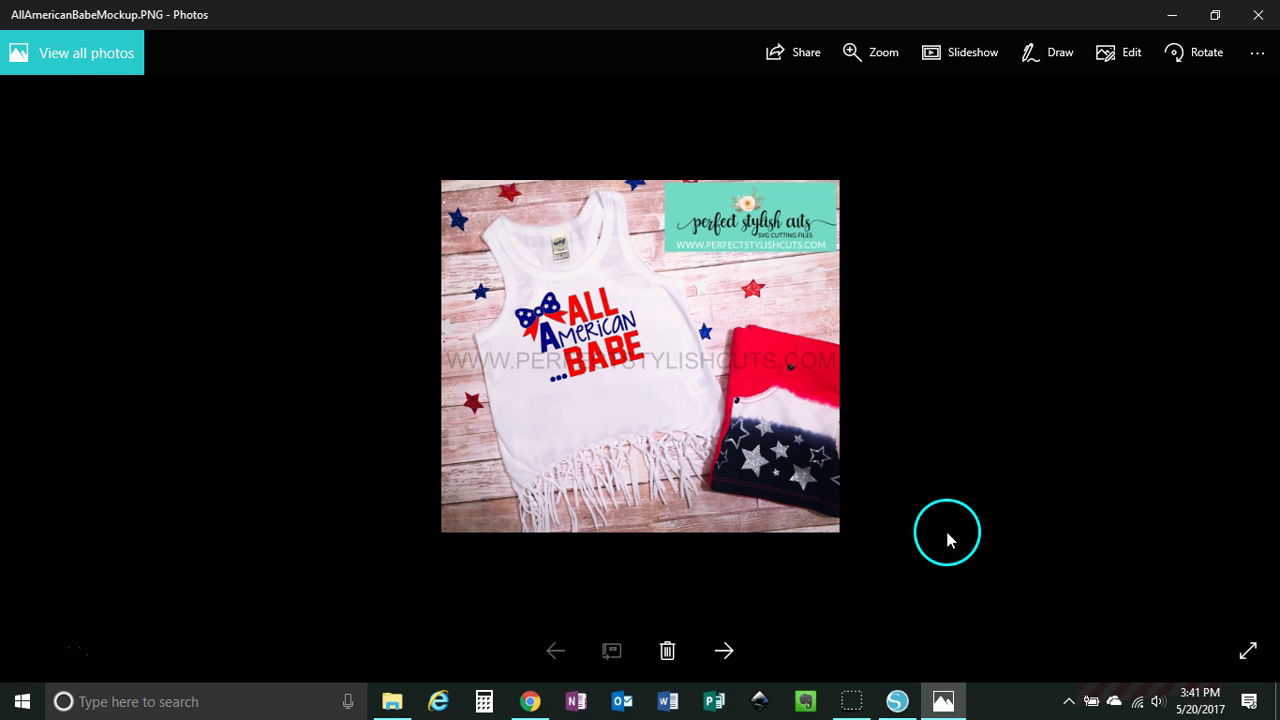
{"action": "scroll", "coordinate": [945, 527], "scroll_direction": "up", "scroll_amount": 2}
{"action": "scroll", "coordinate": [930, 535], "scroll_direction": "down", "scroll_amount": 2}
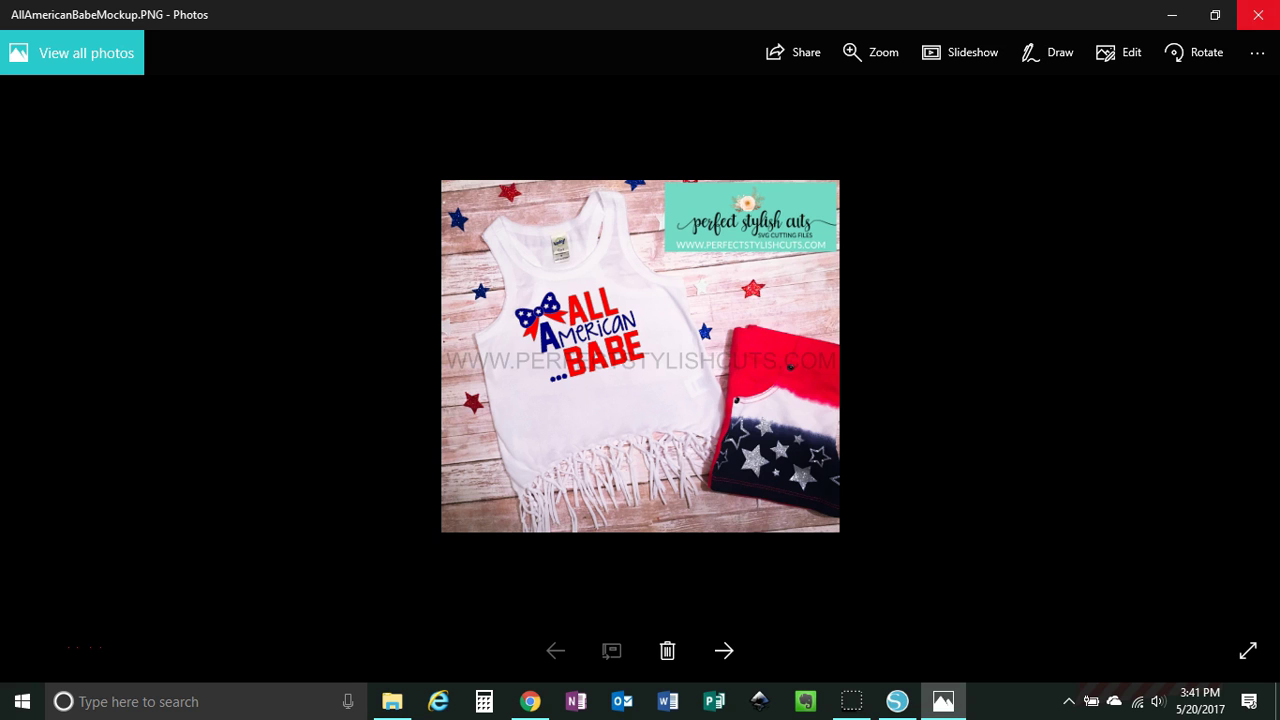
{"action": "left_click", "coordinate": [1274, 8]}
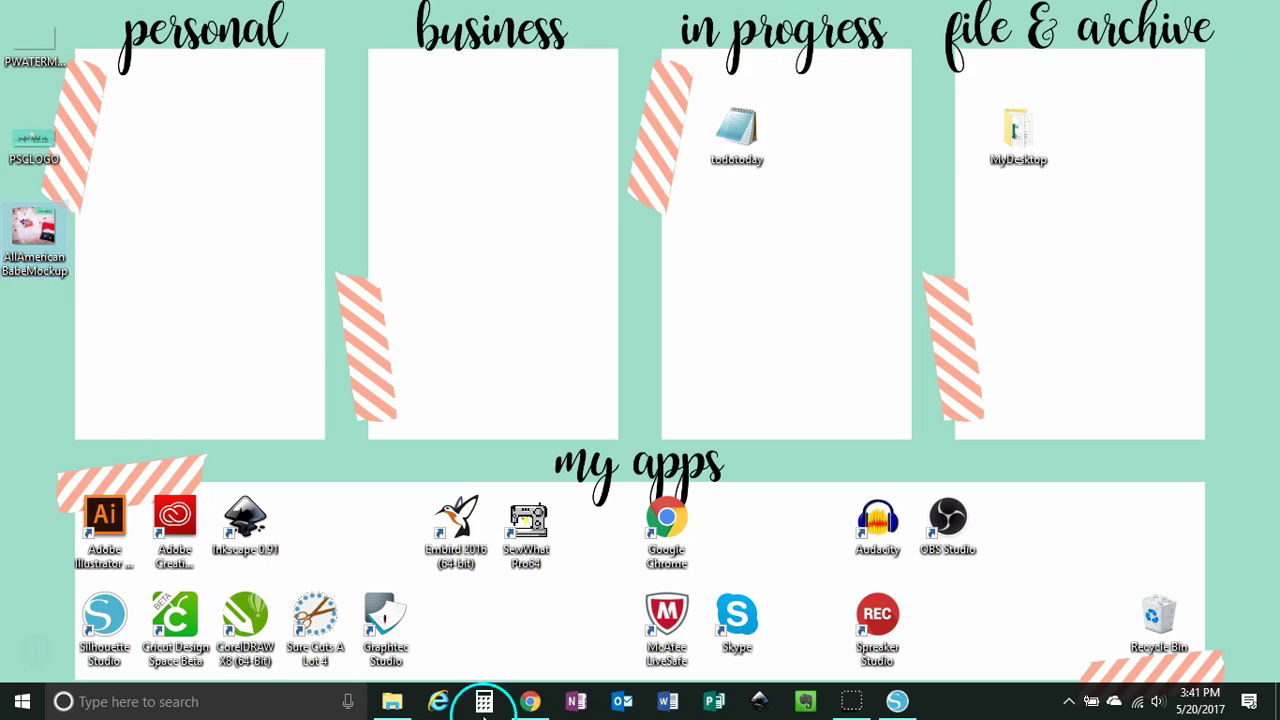
{"action": "left_click", "coordinate": [897, 700]}
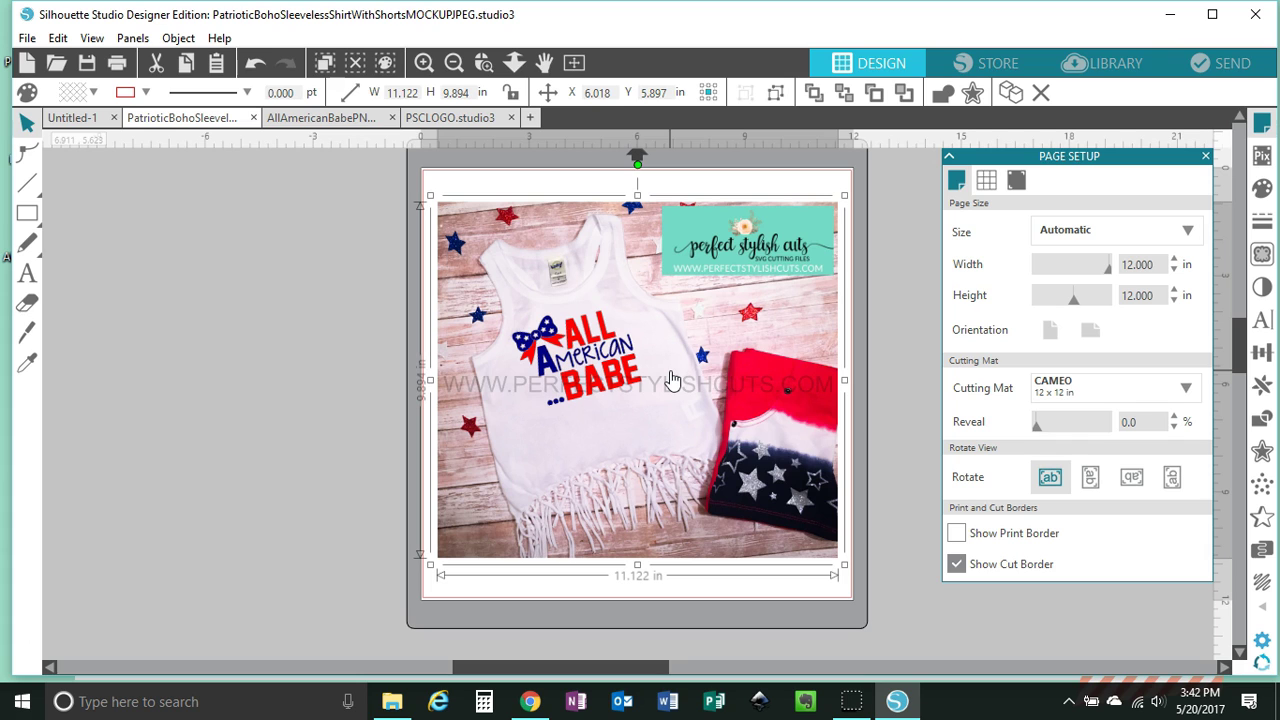
Ungroup the mock-up and delete the 'ALL American BABE' design from the tank top
{"action": "right_click", "coordinate": [538, 340]}
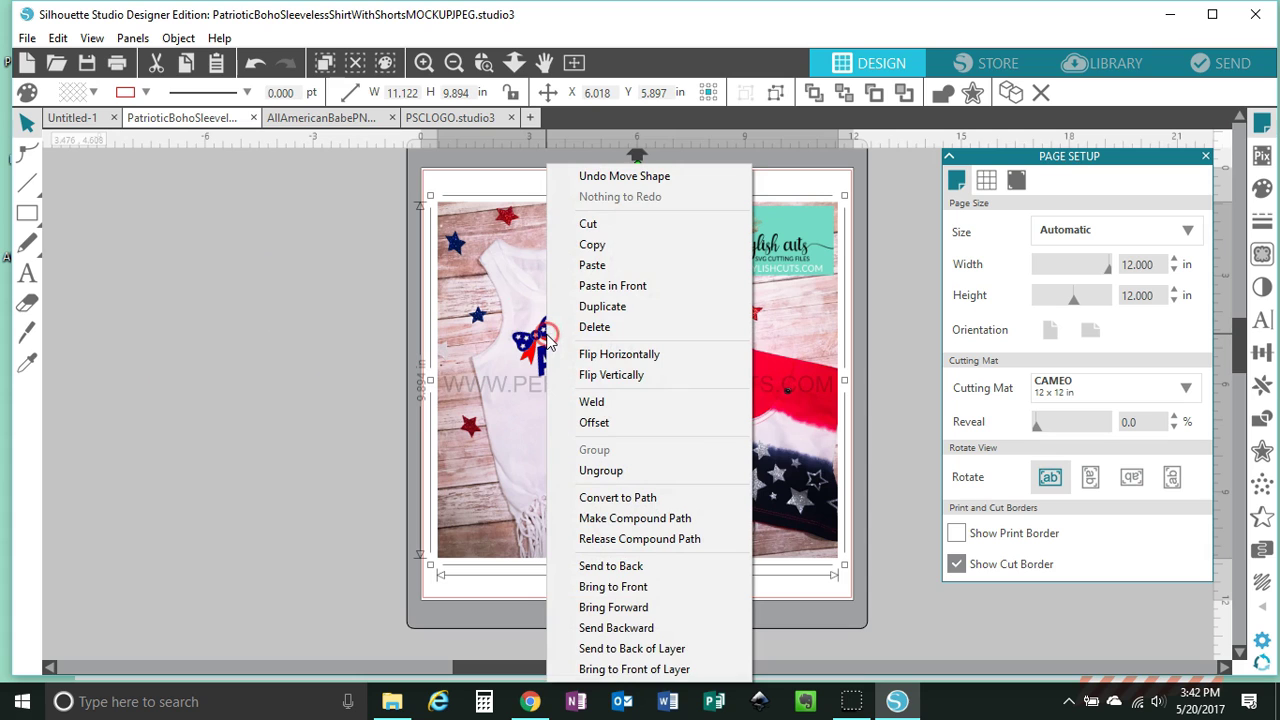
{"action": "left_click", "coordinate": [530, 342]}
{"action": "left_click", "coordinate": [630, 330]}
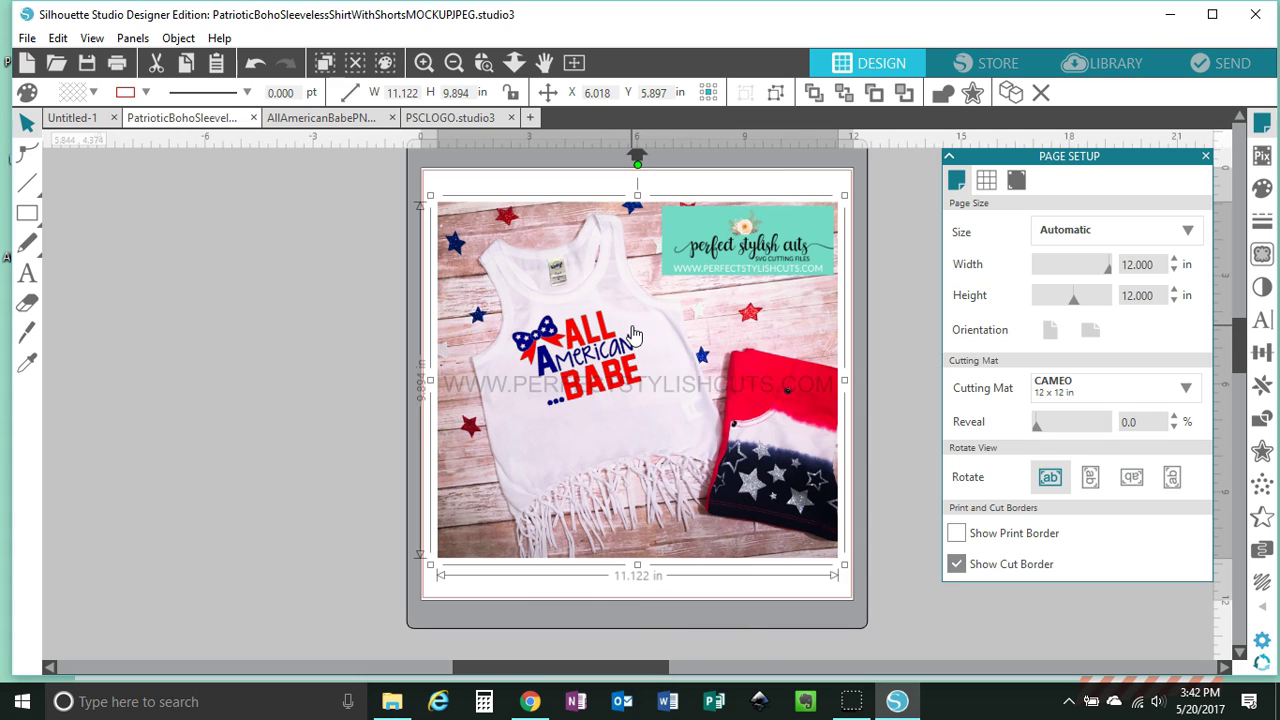
{"action": "right_click", "coordinate": [633, 333]}
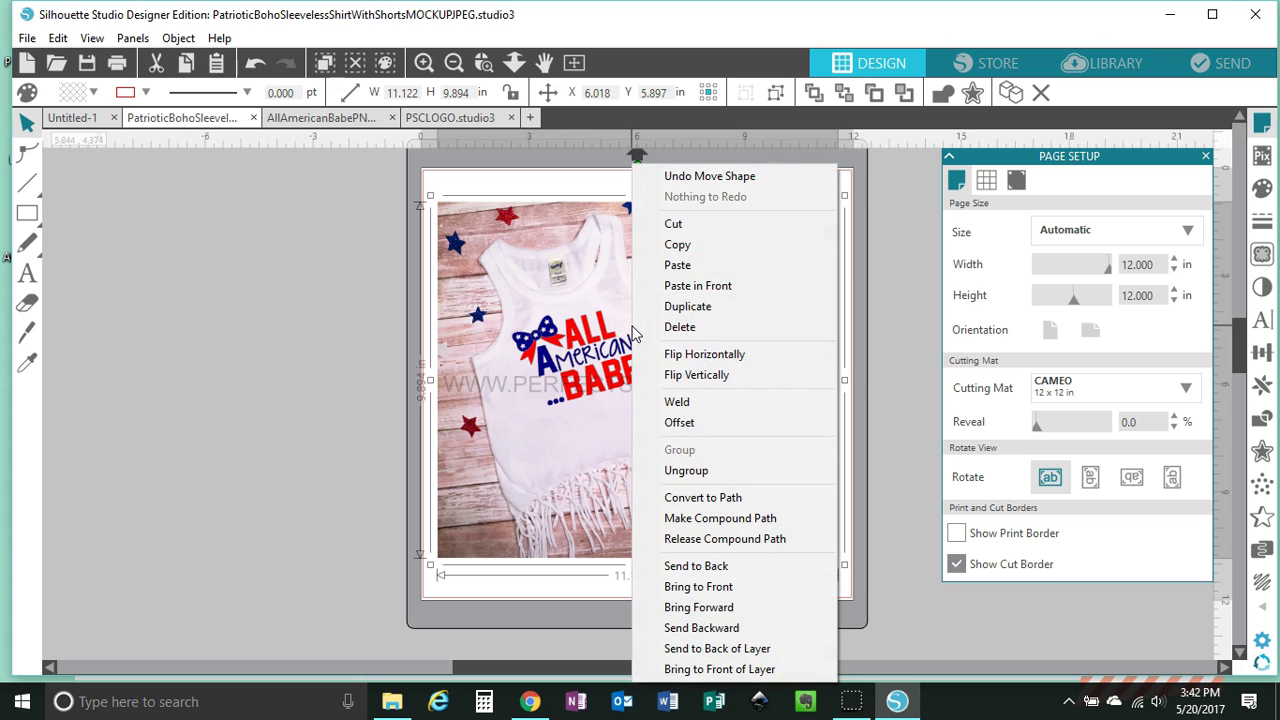
{"action": "left_click", "coordinate": [688, 420]}
{"action": "left_click", "coordinate": [722, 471]}
{"action": "left_click", "coordinate": [598, 330]}
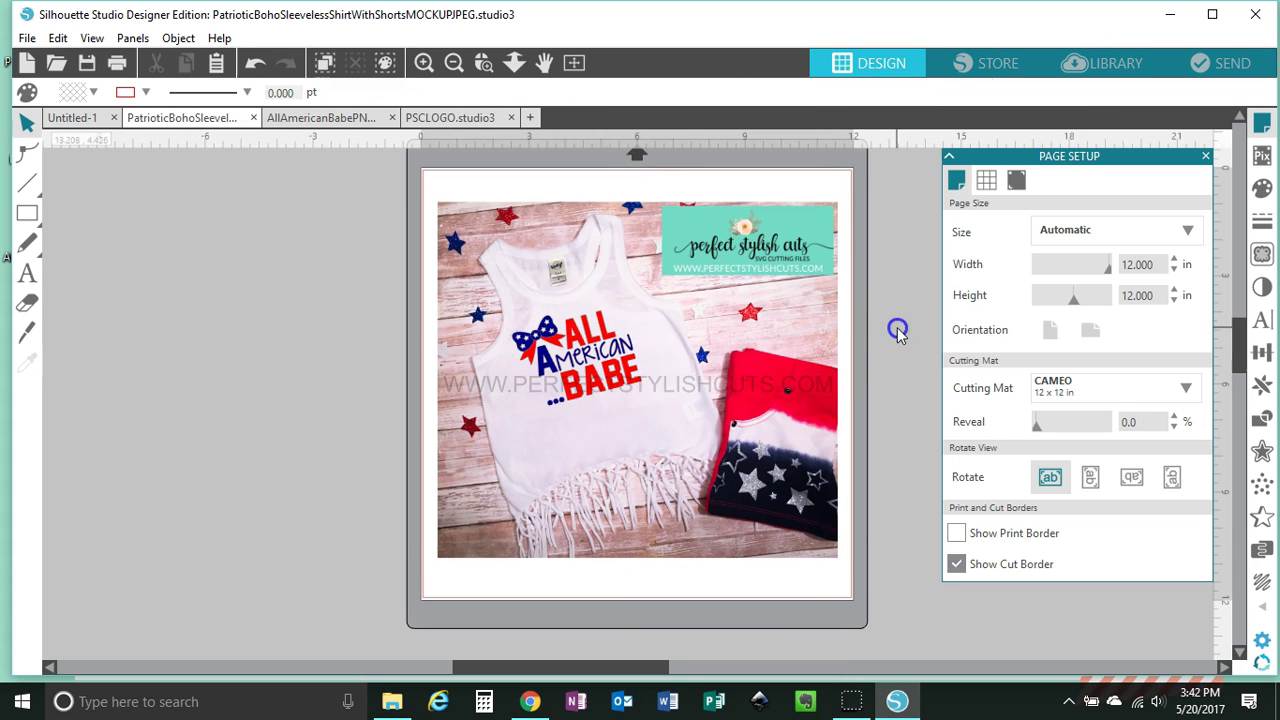
{"action": "key", "text": "Delete"}
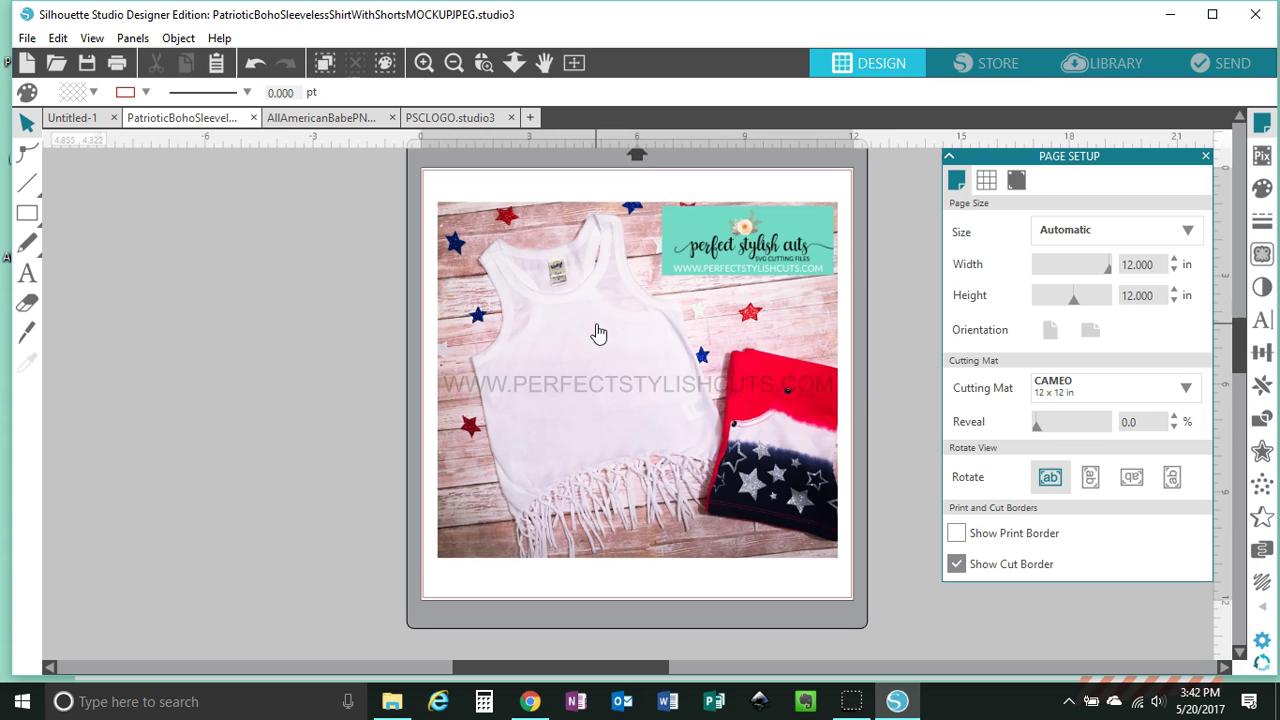
Browse OneDrive to the PerfectStylishCuts Designs folder in the Open dialog
{"action": "left_click", "coordinate": [56, 62]}
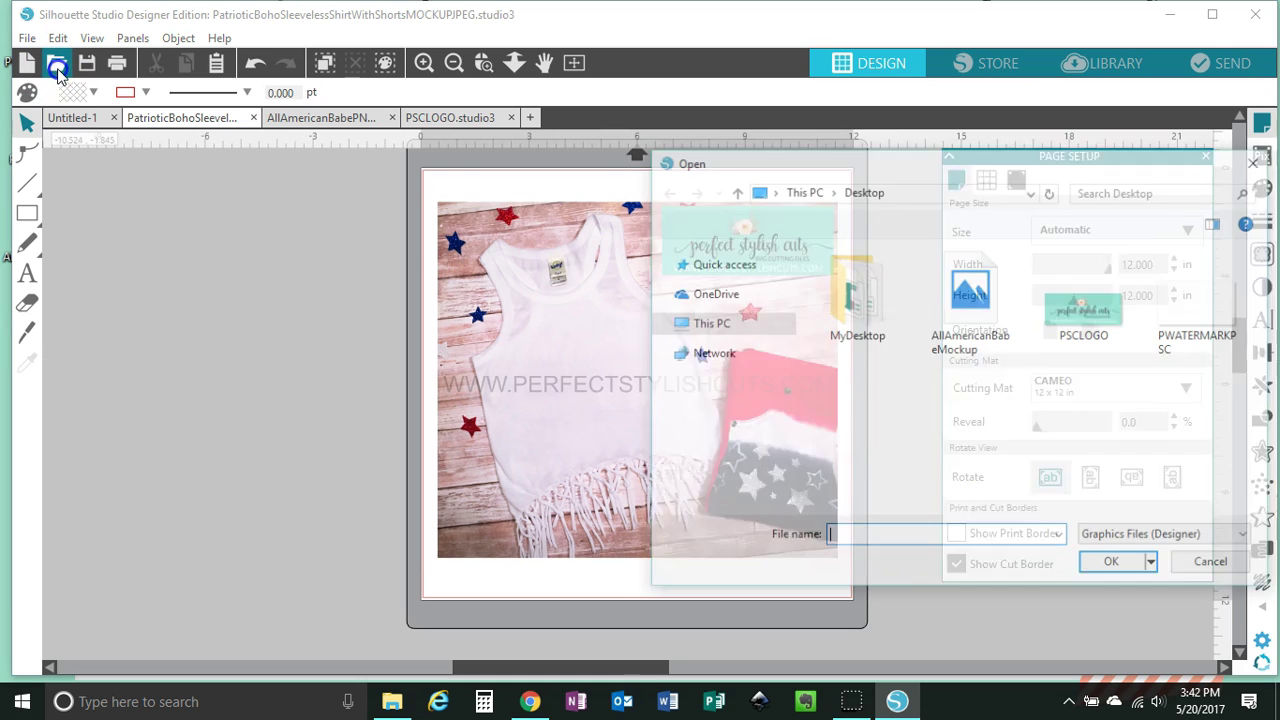
{"action": "left_click", "coordinate": [736, 338]}
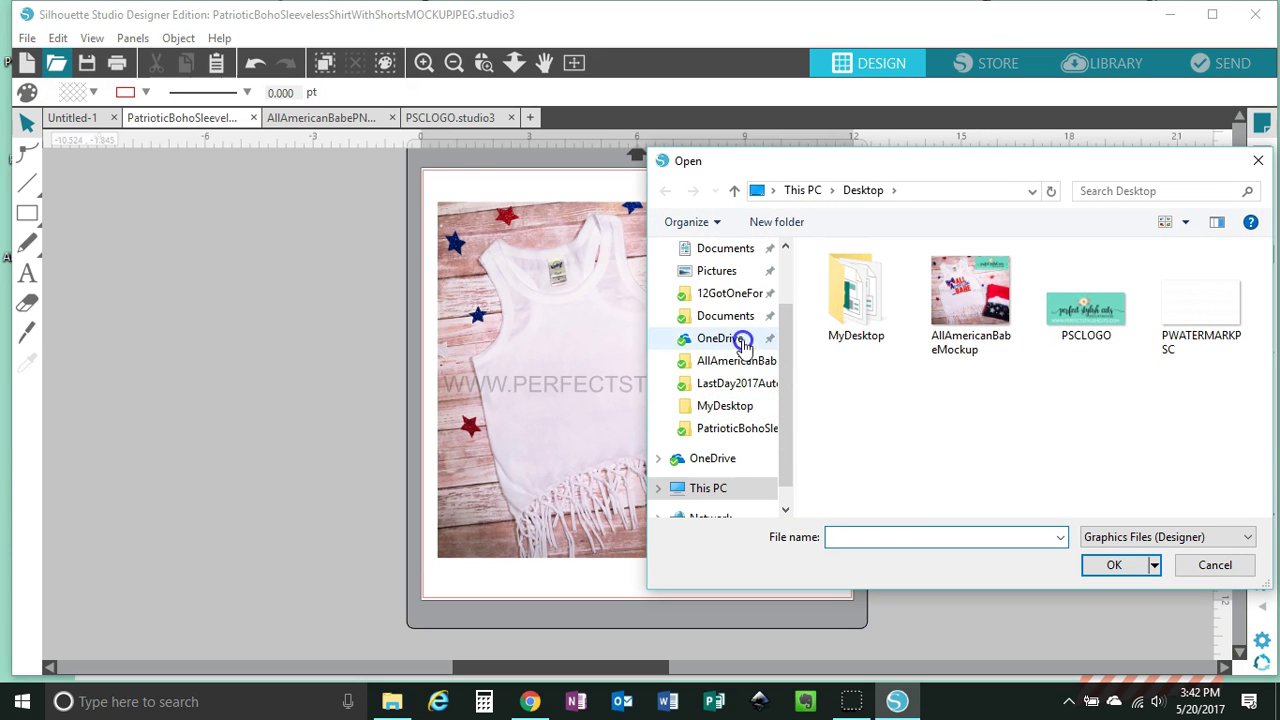
{"action": "scroll", "coordinate": [885, 430], "scroll_direction": "down", "scroll_amount": 7}
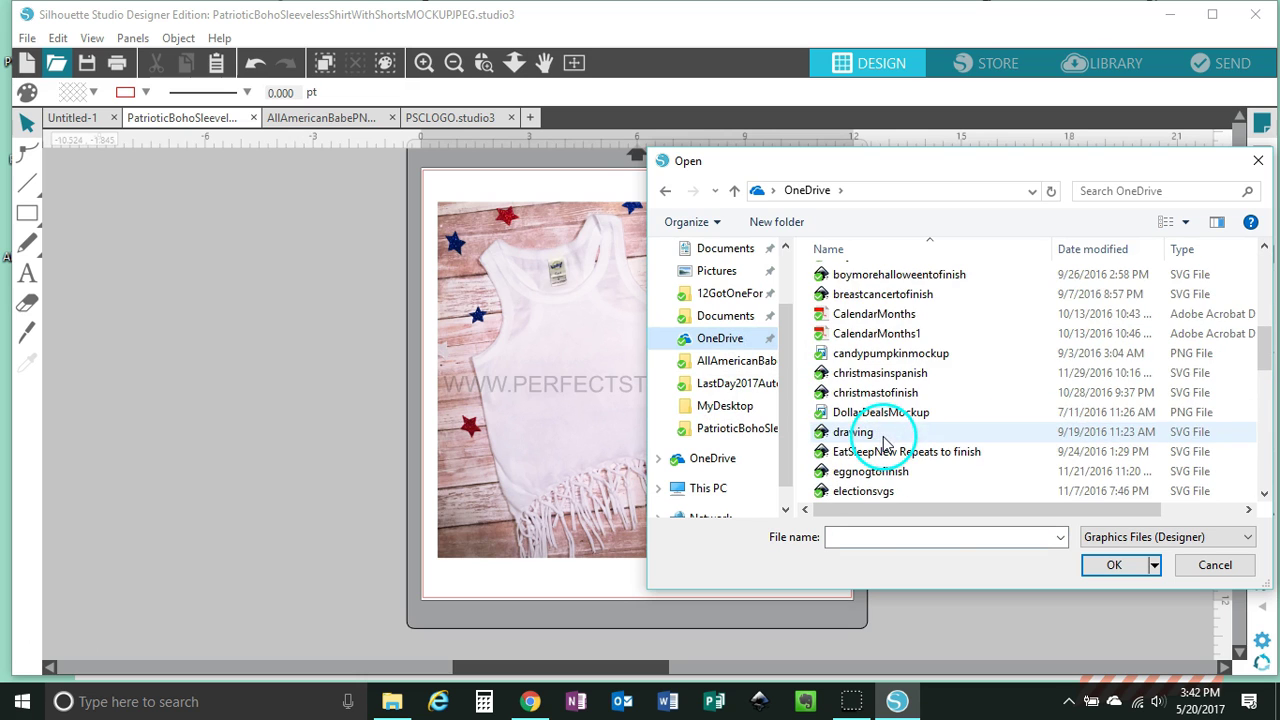
{"action": "scroll", "coordinate": [877, 418], "scroll_direction": "up", "scroll_amount": 4}
{"action": "double_click", "coordinate": [860, 310]}
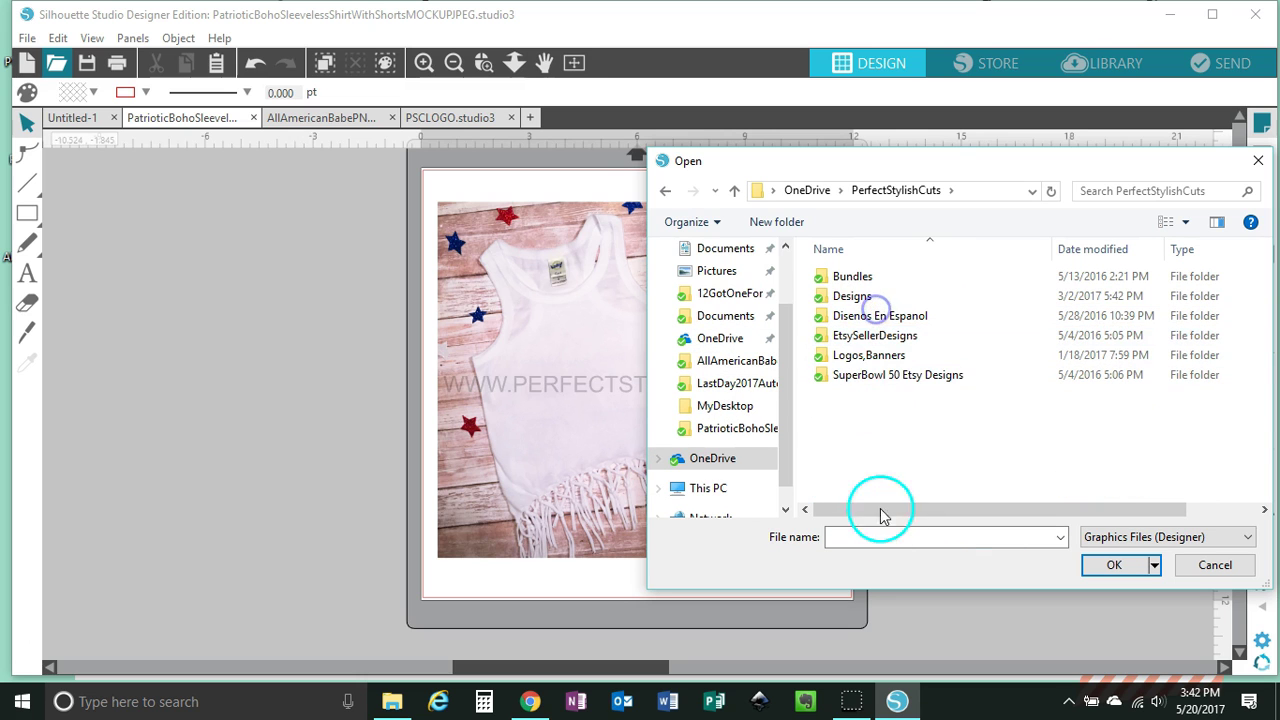
{"action": "double_click", "coordinate": [851, 296]}
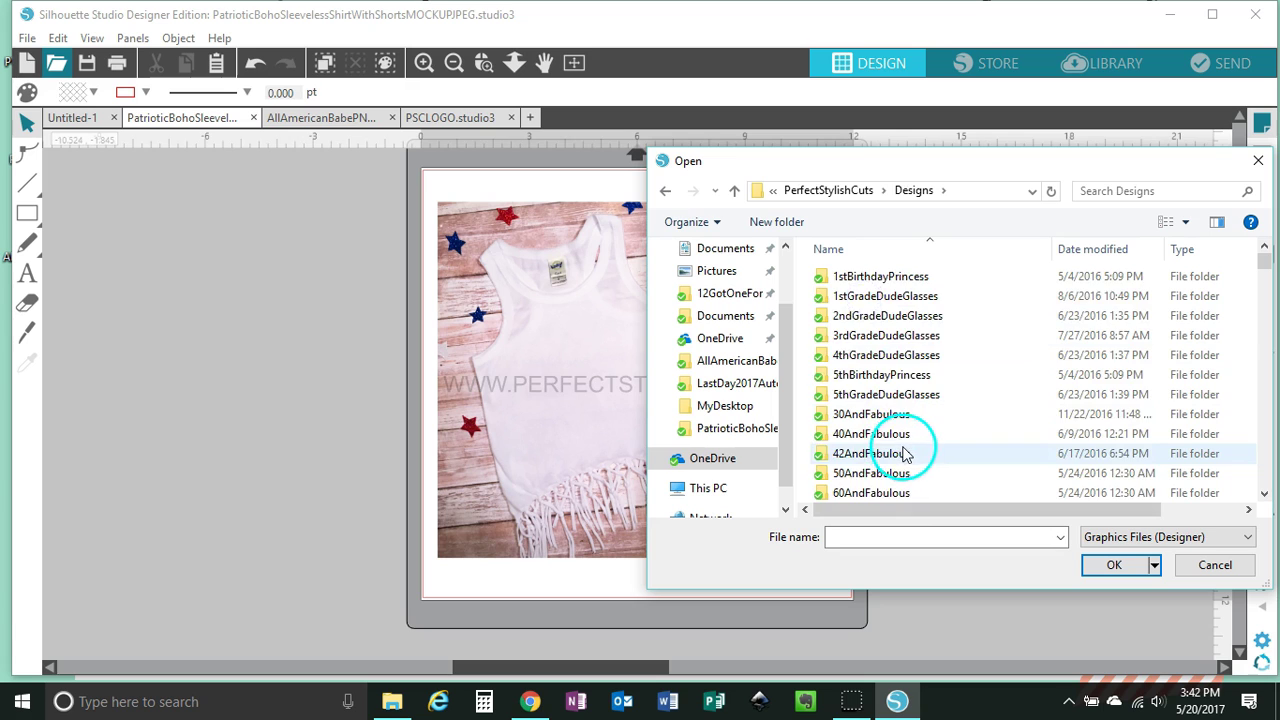
Load BeautifulWonderfulPerfectAllAmericanGirlPNG.png from its BeautifulWonderfulPerfectAllAmericanGirl folder
{"action": "scroll", "coordinate": [905, 450], "scroll_direction": "down", "scroll_amount": 5}
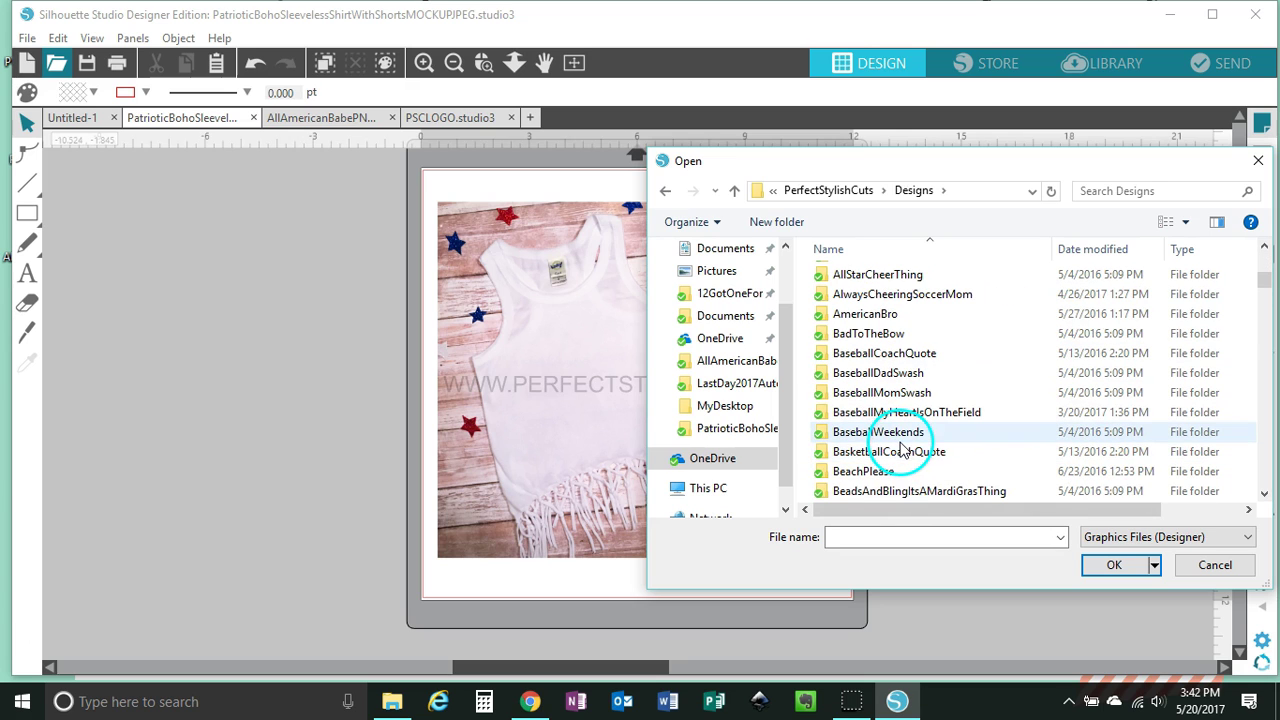
{"action": "scroll", "coordinate": [903, 450], "scroll_direction": "down", "scroll_amount": 4}
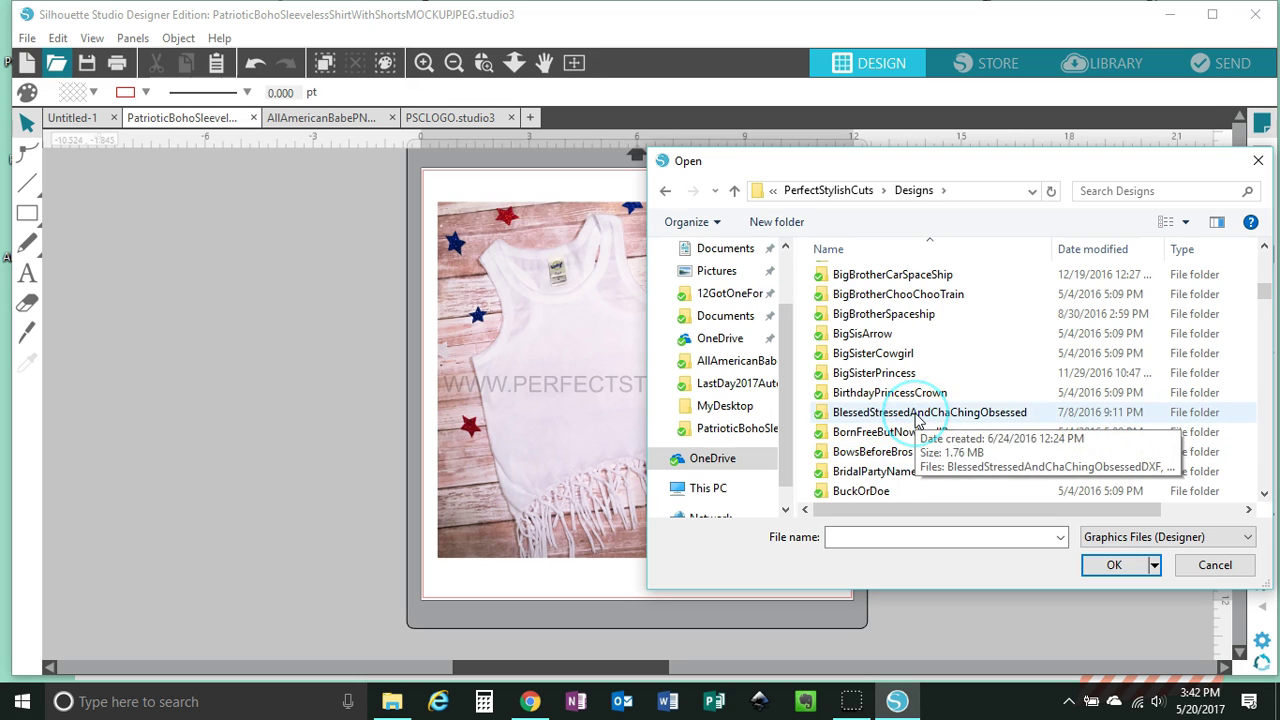
{"action": "scroll", "coordinate": [916, 420], "scroll_direction": "down", "scroll_amount": 3}
{"action": "scroll", "coordinate": [916, 420], "scroll_direction": "up", "scroll_amount": 3}
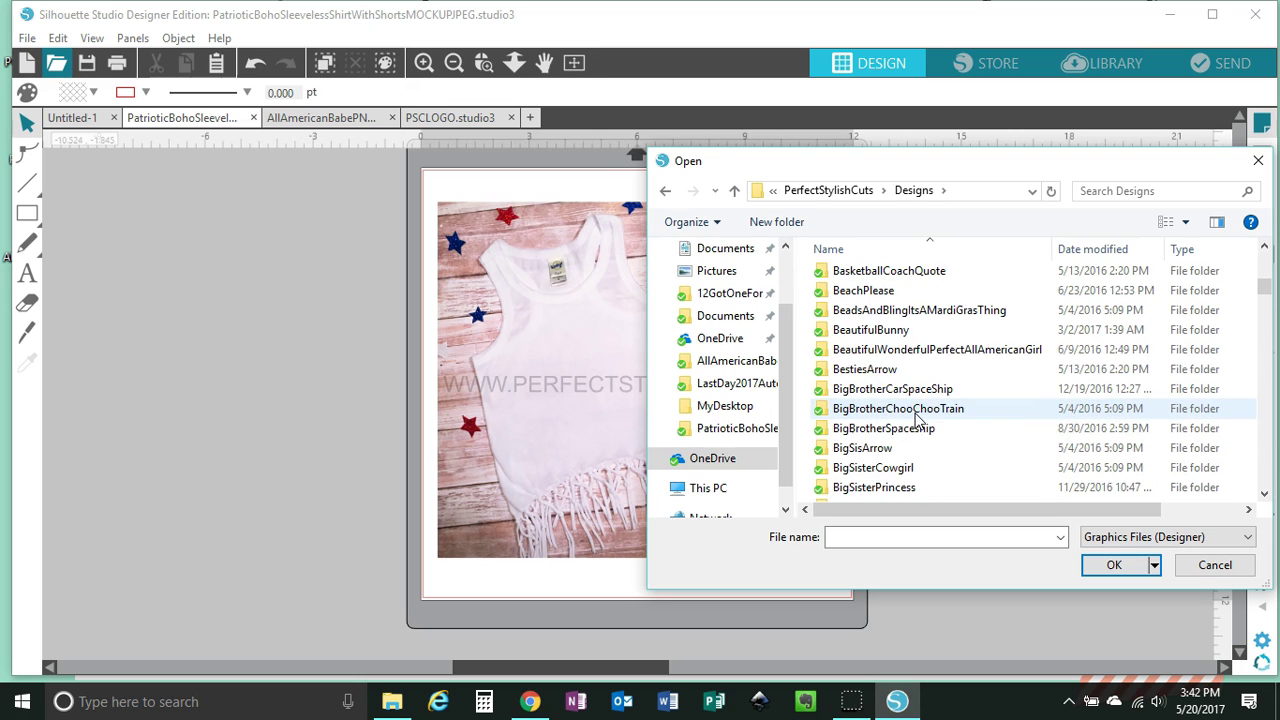
{"action": "double_click", "coordinate": [943, 352]}
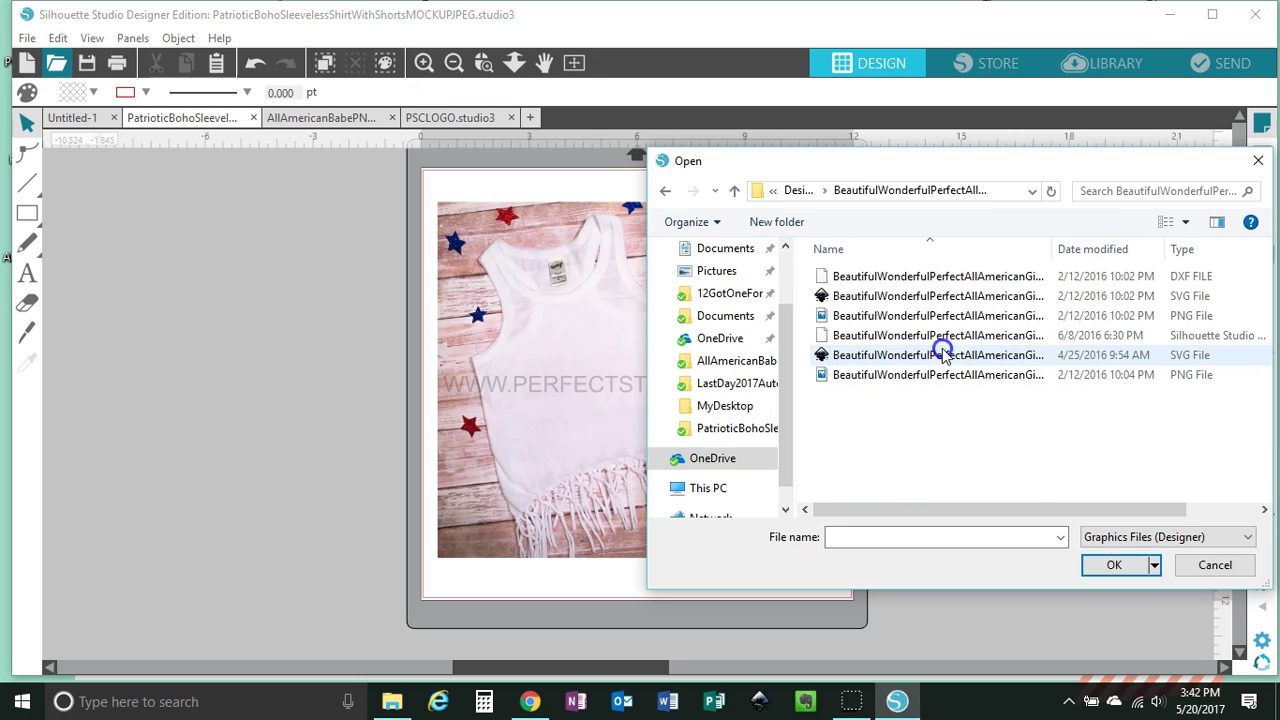
{"action": "left_click", "coordinate": [1017, 318]}
{"action": "left_click", "coordinate": [1114, 565]}
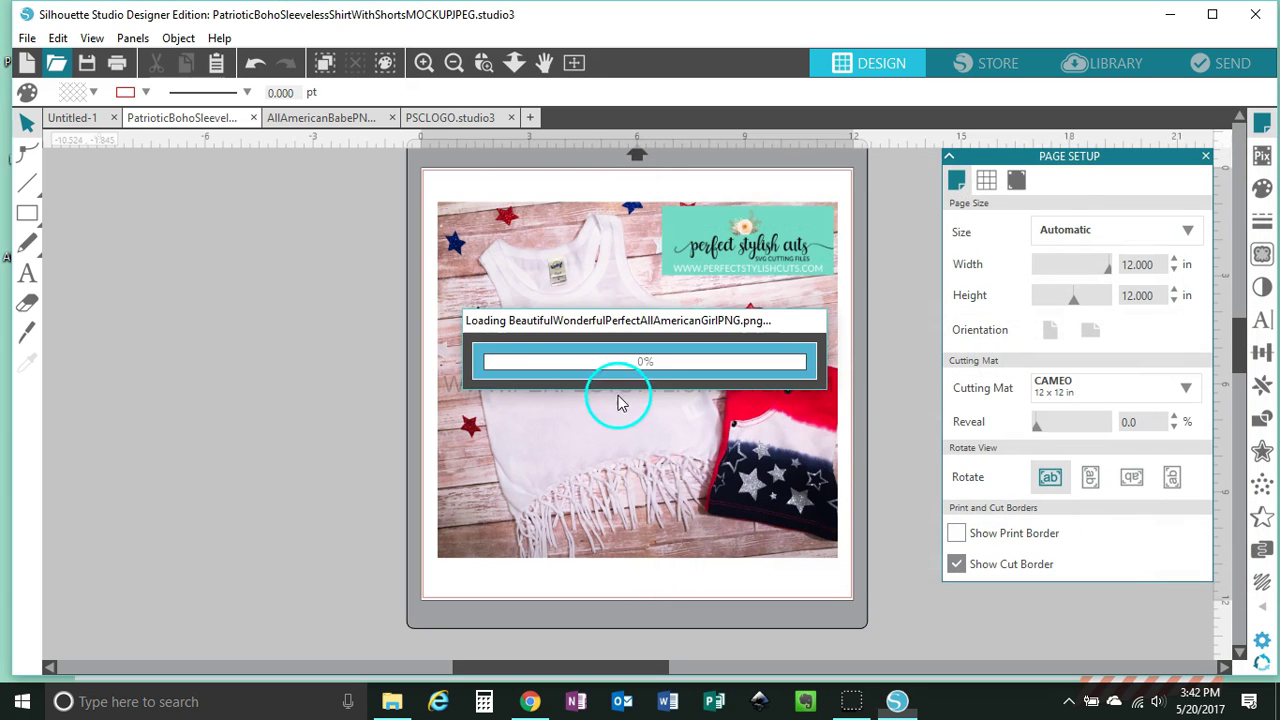
Cut the loaded girl design and paste it into the PatrioticBoho mock-up document
{"action": "left_click", "coordinate": [647, 258]}
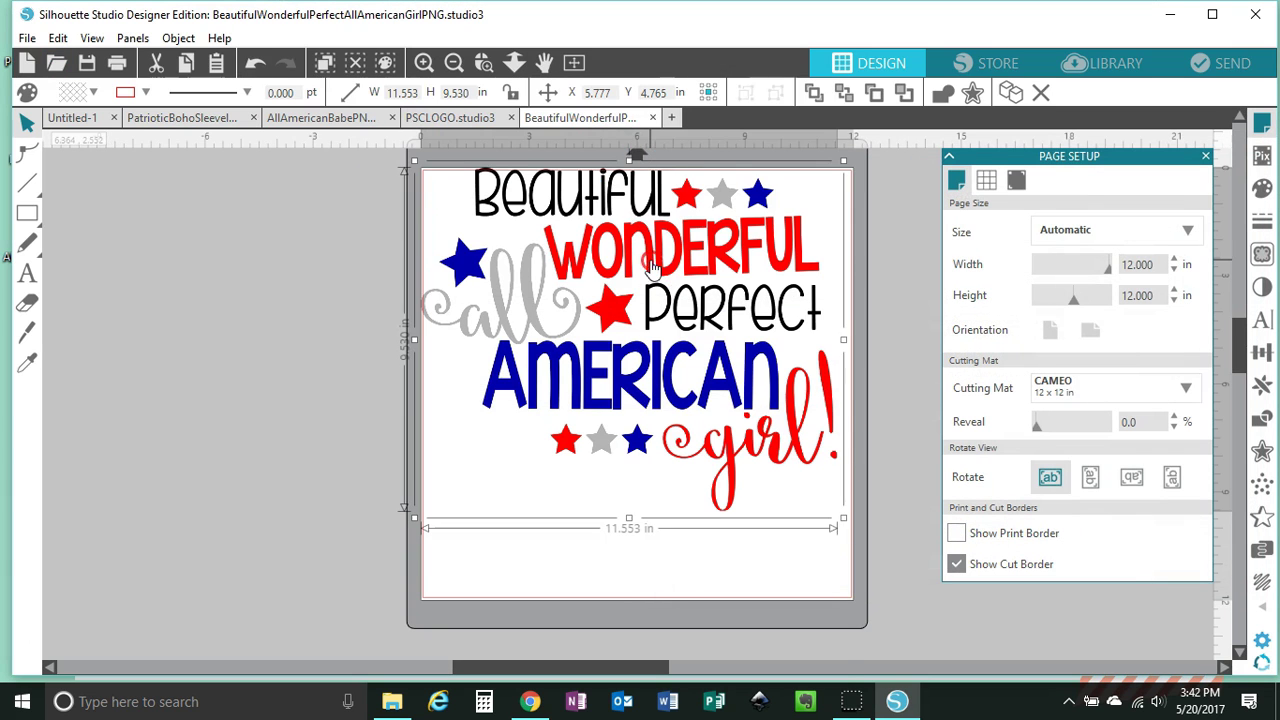
{"action": "right_click", "coordinate": [647, 258]}
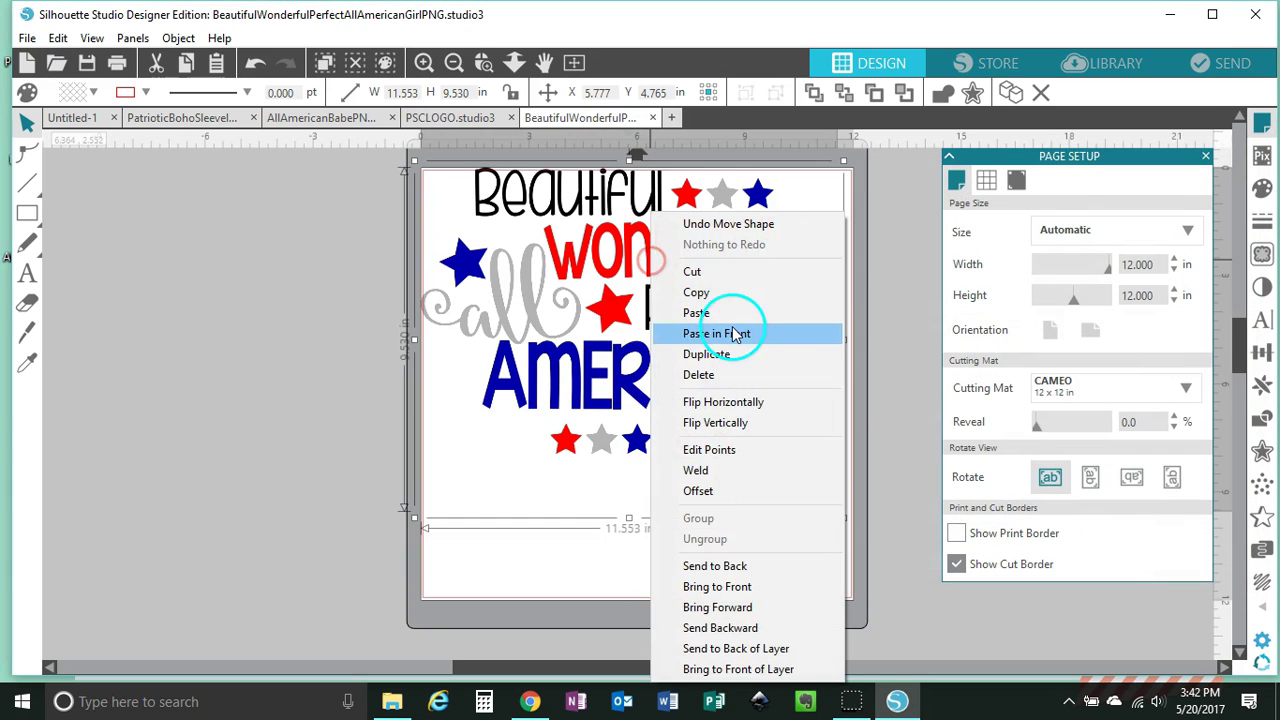
{"action": "left_click", "coordinate": [722, 272]}
{"action": "left_click", "coordinate": [200, 117]}
{"action": "right_click", "coordinate": [288, 257]}
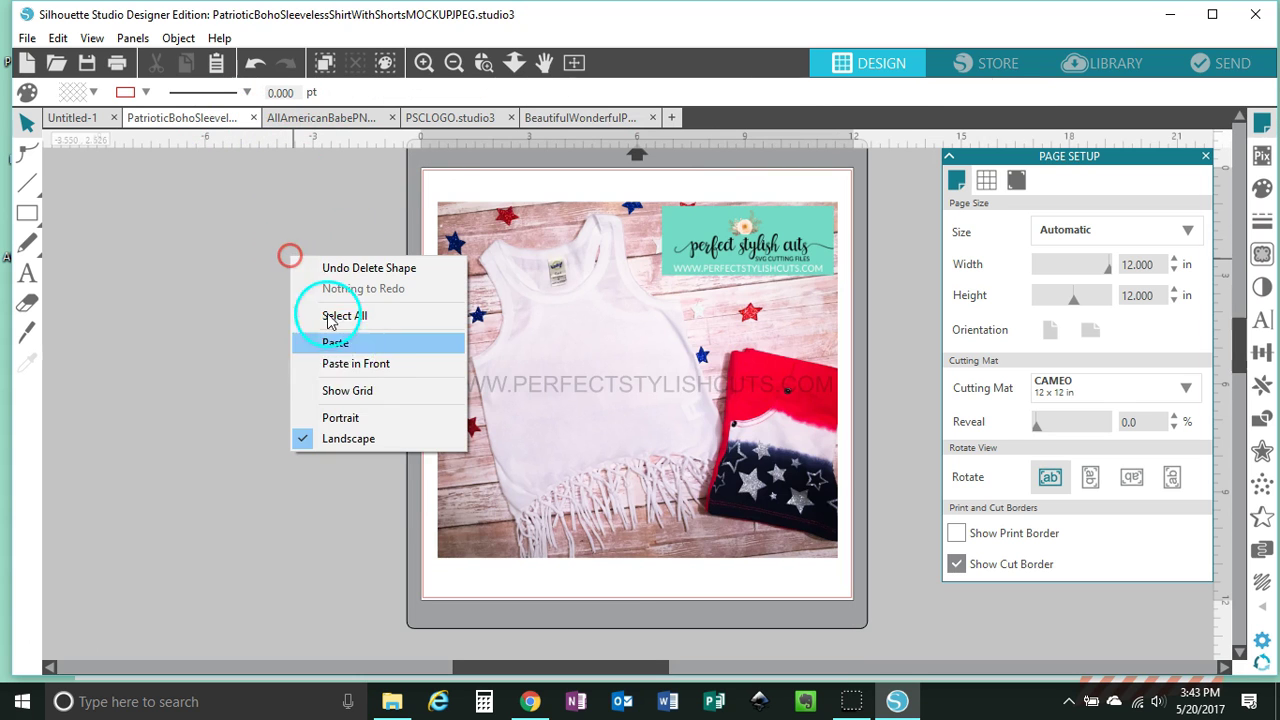
{"action": "left_click", "coordinate": [388, 345]}
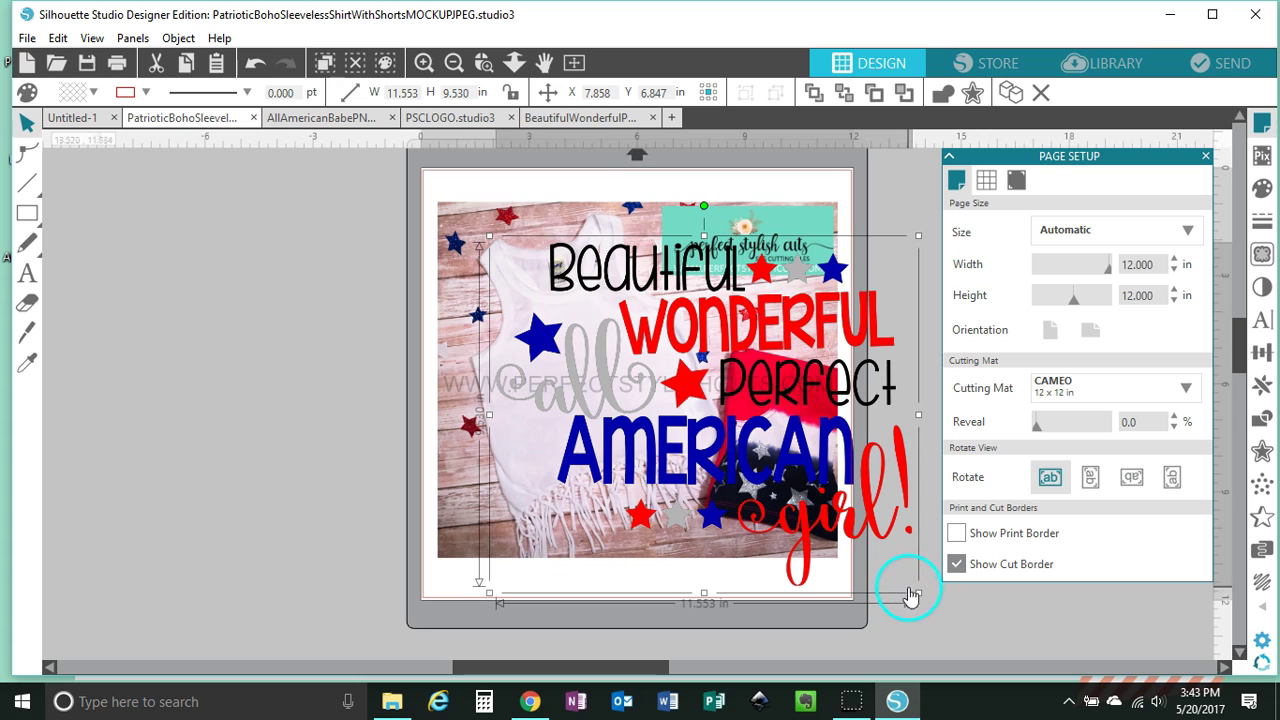
Shrink the design to about 4.039 × 3.331 in on the tank top and tilt it slightly
{"action": "left_click_drag", "start_coordinate": [918, 598], "coordinate": [614, 402]}
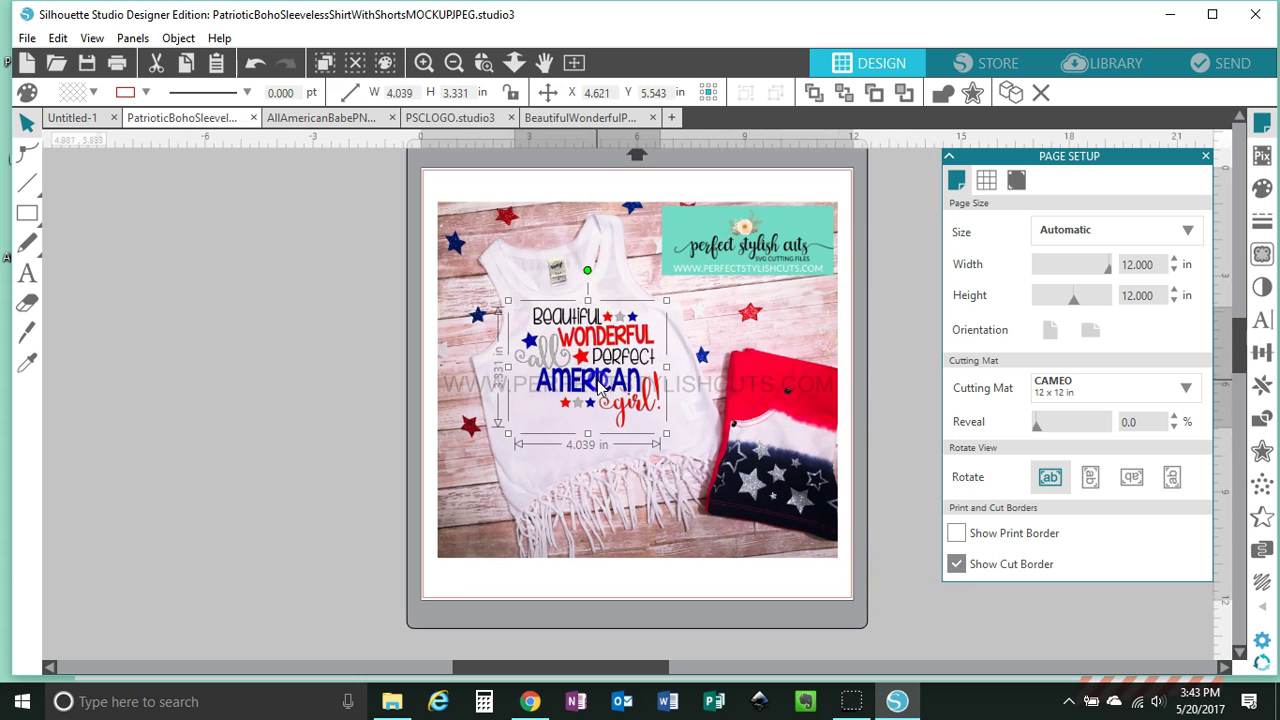
{"action": "left_click", "coordinate": [588, 275]}
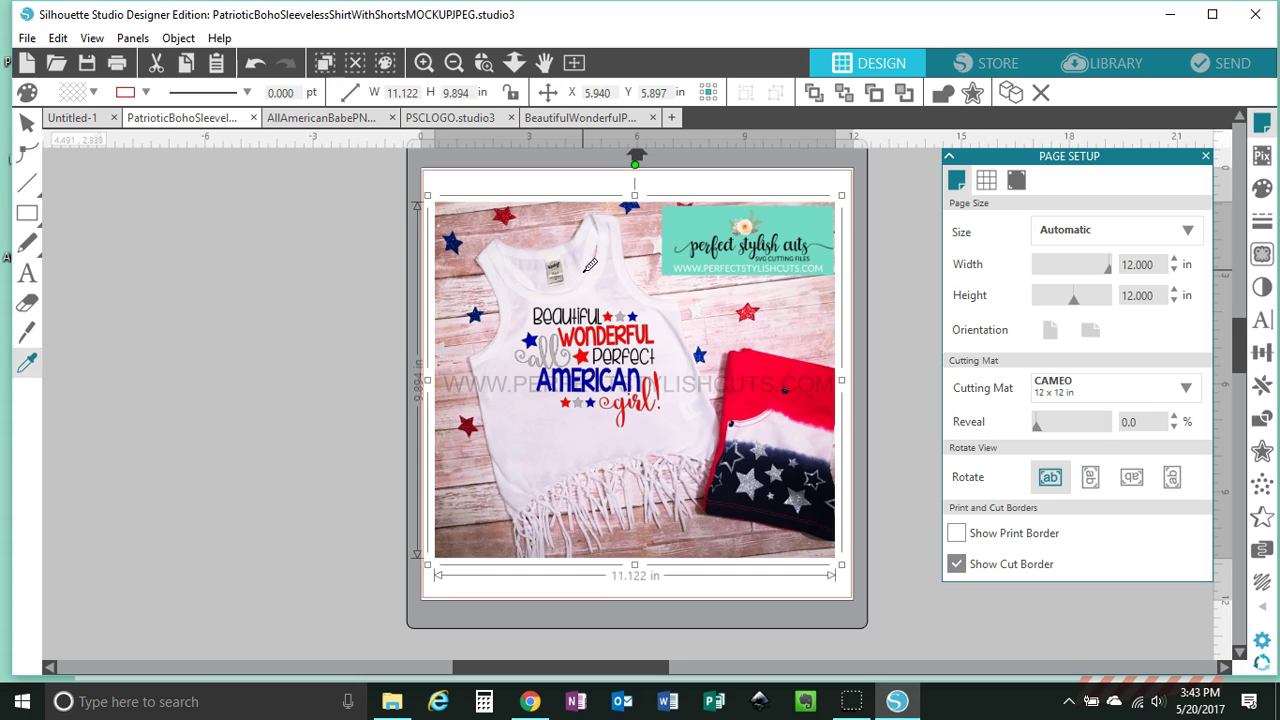
{"action": "key", "text": "ctrl+z"}
{"action": "left_click", "coordinate": [617, 348]}
{"action": "left_click_drag", "start_coordinate": [565, 271], "coordinate": [566, 273]}
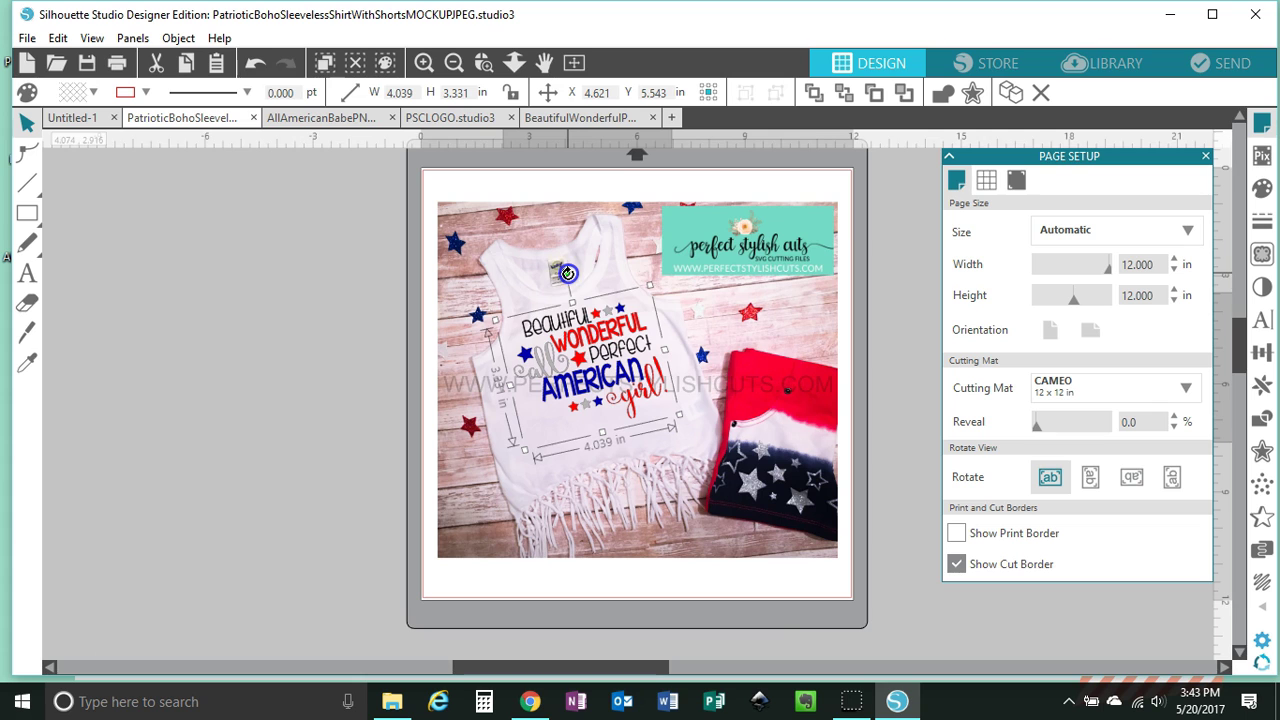
Send the girl design back one layer and bring the website watermark to the front
{"action": "right_click", "coordinate": [594, 342]}
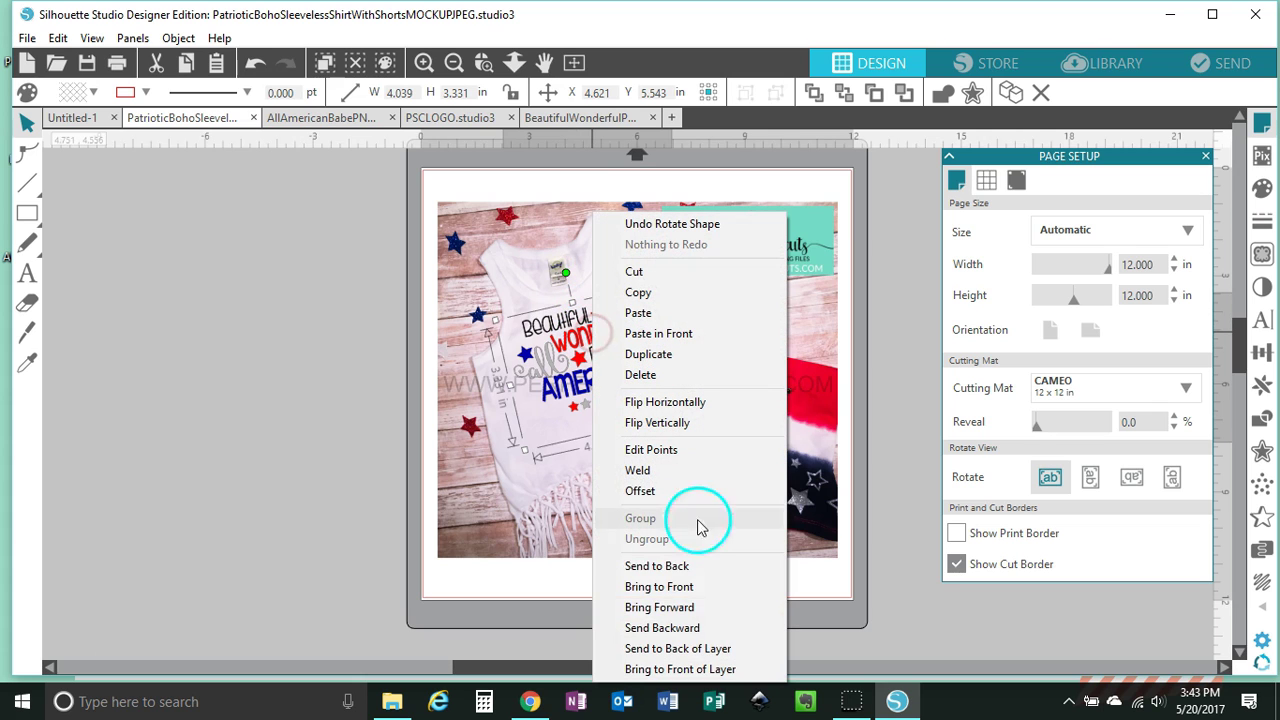
{"action": "left_click", "coordinate": [737, 627]}
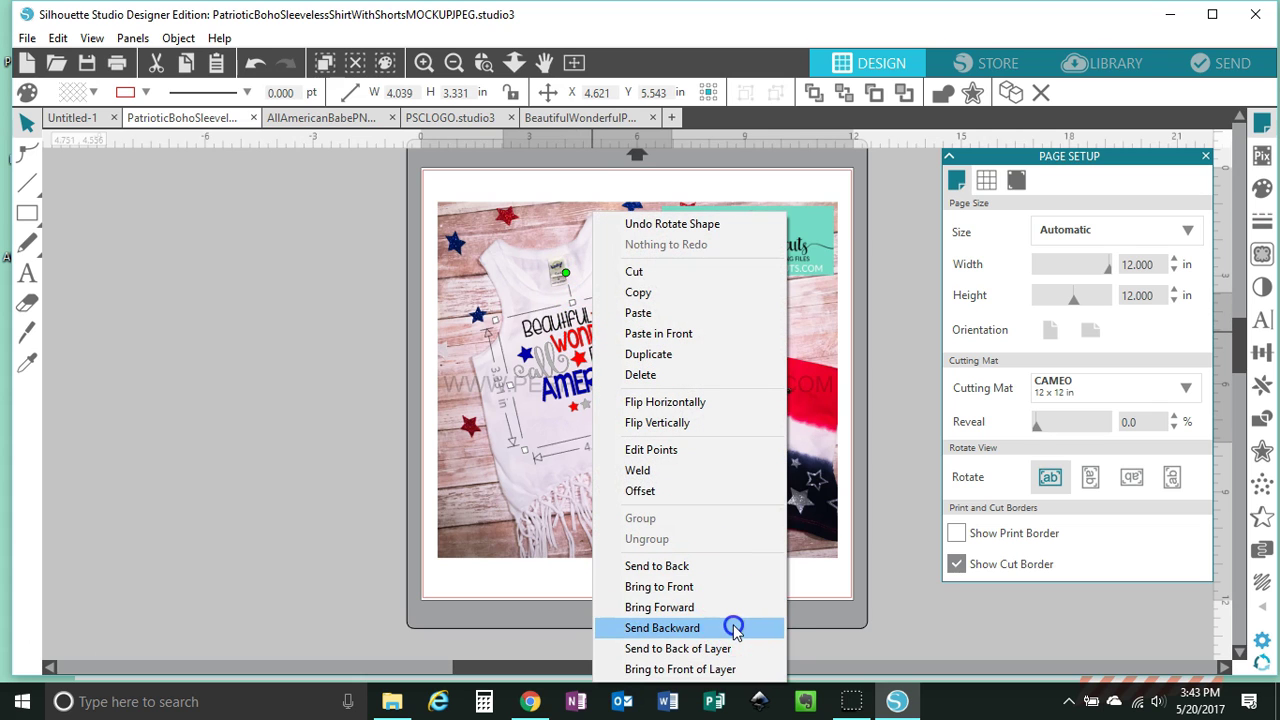
{"action": "left_click", "coordinate": [690, 385]}
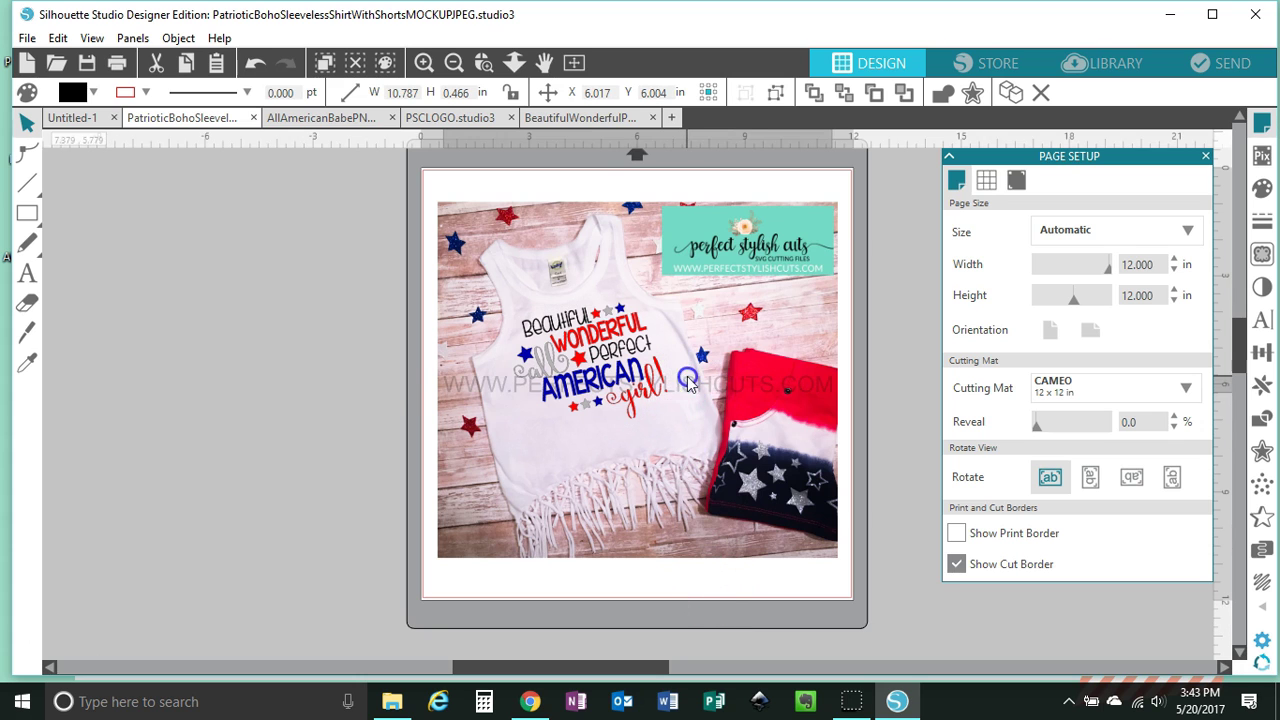
{"action": "right_click", "coordinate": [700, 384]}
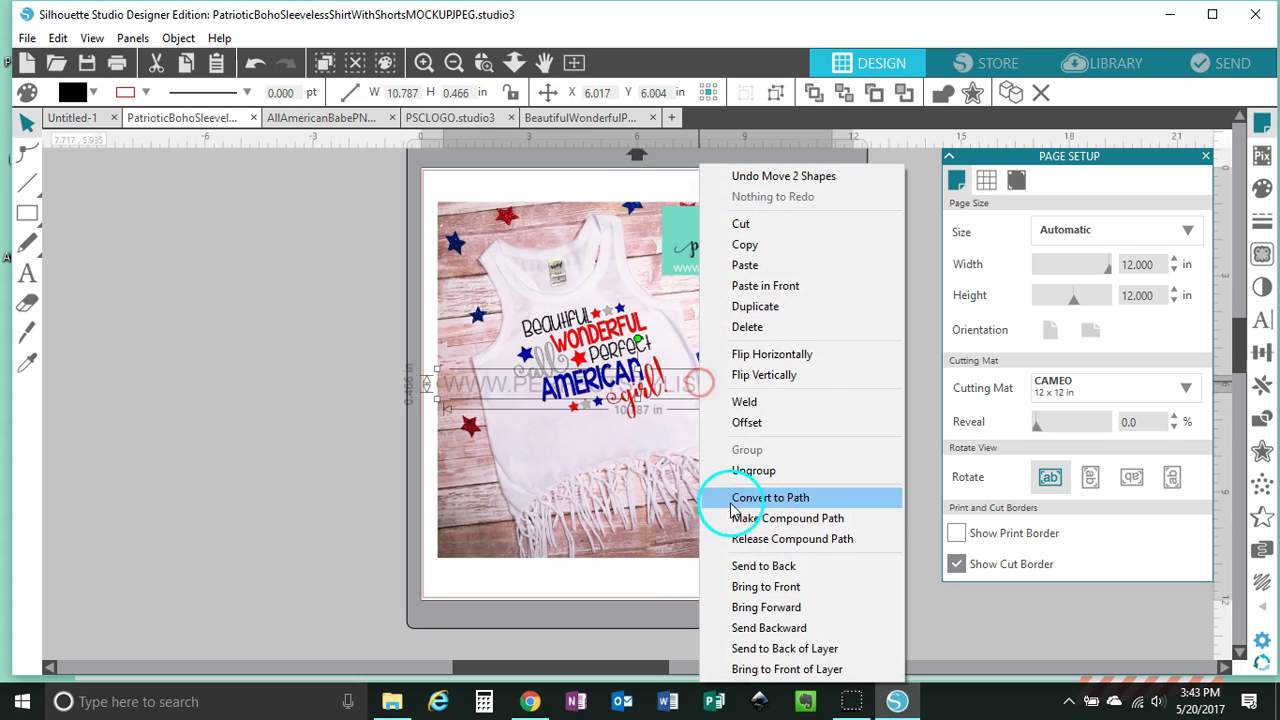
{"action": "left_click", "coordinate": [795, 586]}
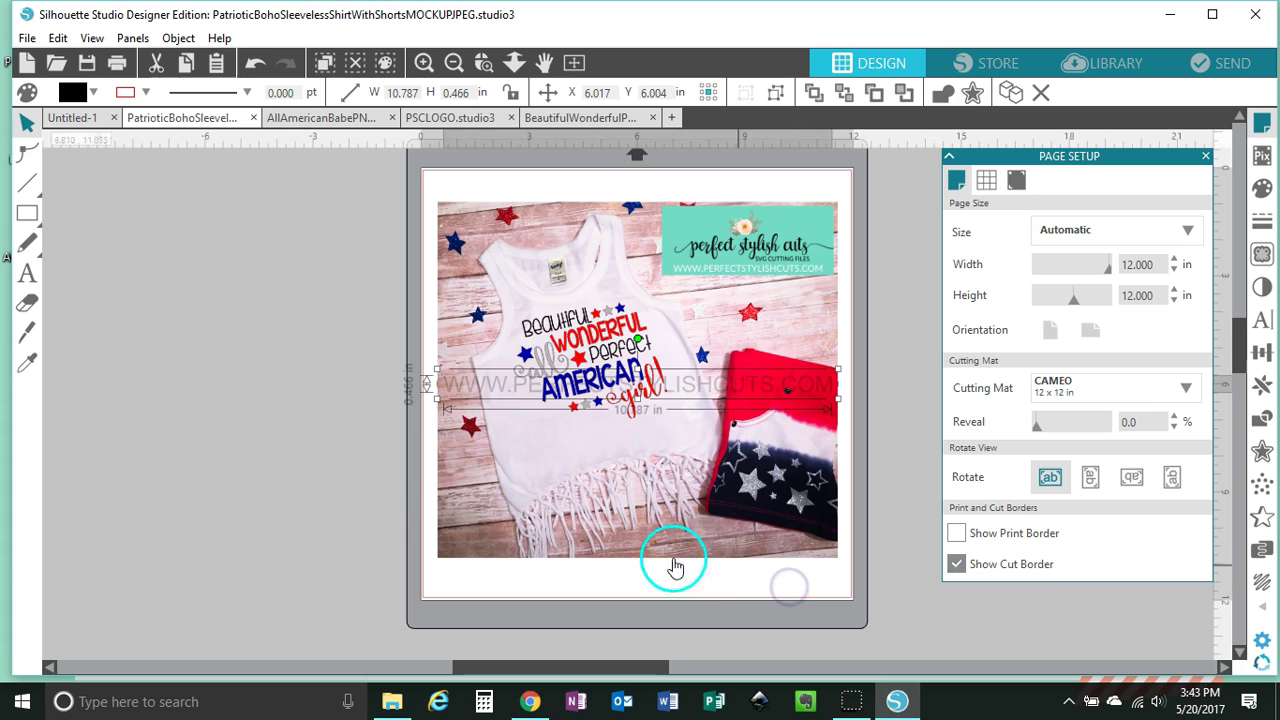
{"action": "left_click", "coordinate": [332, 447]}
Nudge the watermark down two steps so it sits beneath the design
{"action": "left_click", "coordinate": [722, 380]}
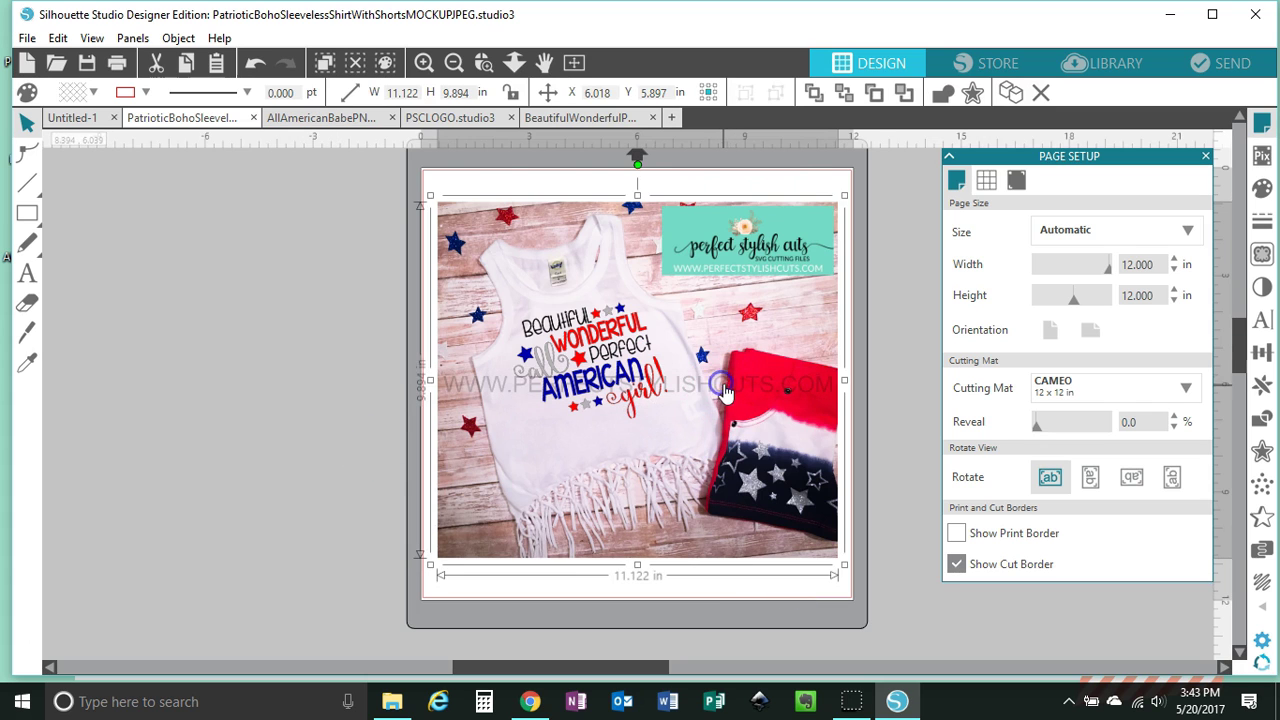
{"action": "key", "text": "ctrl+z"}
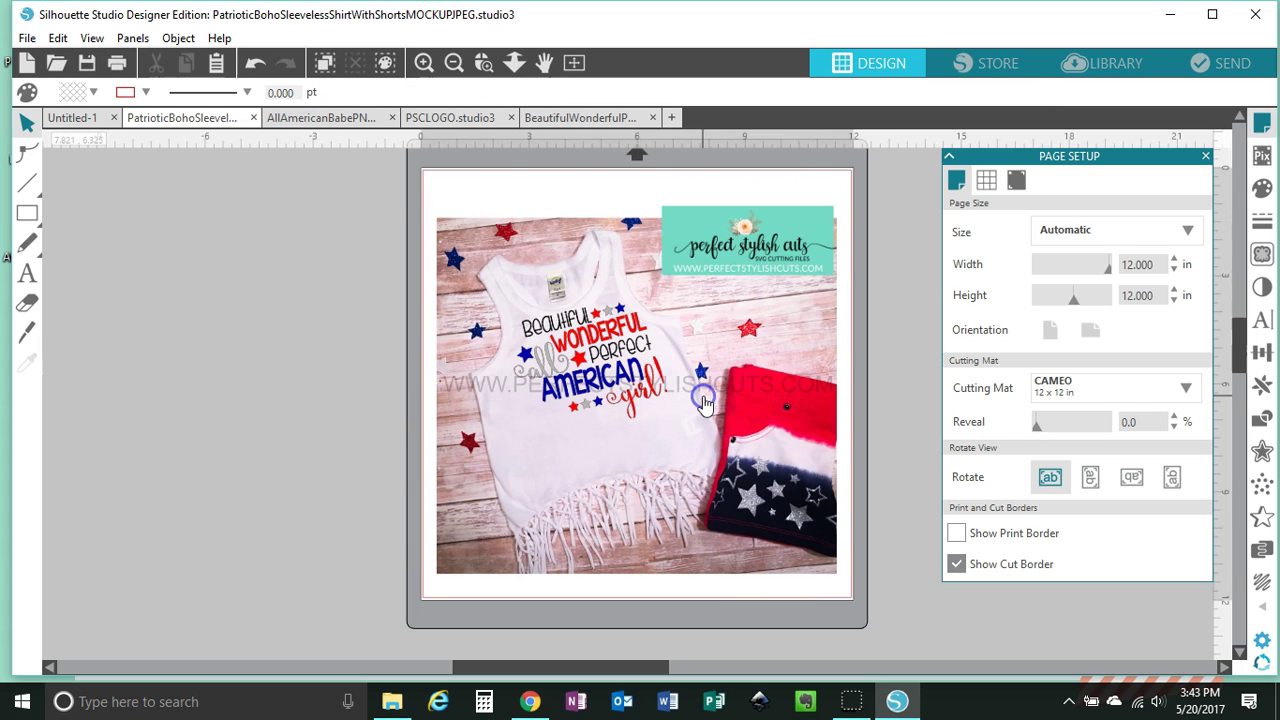
{"action": "key", "text": "ctrl+y"}
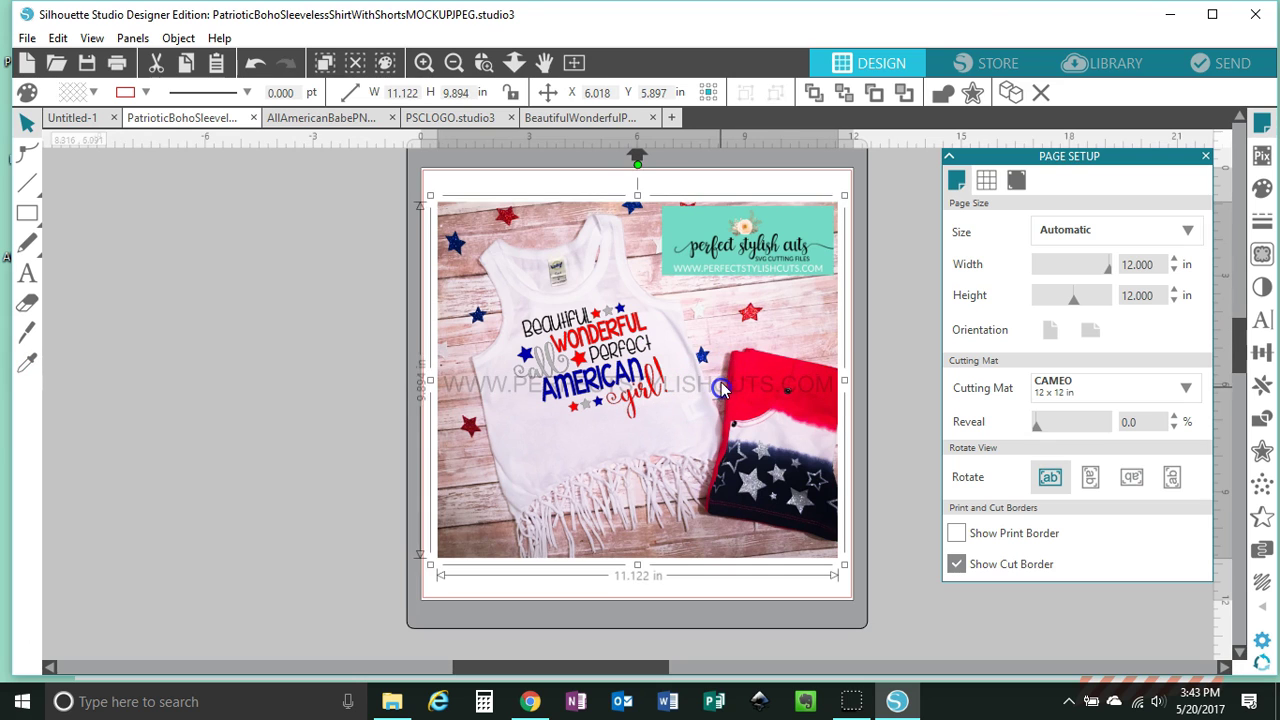
{"action": "double_click", "coordinate": [722, 388]}
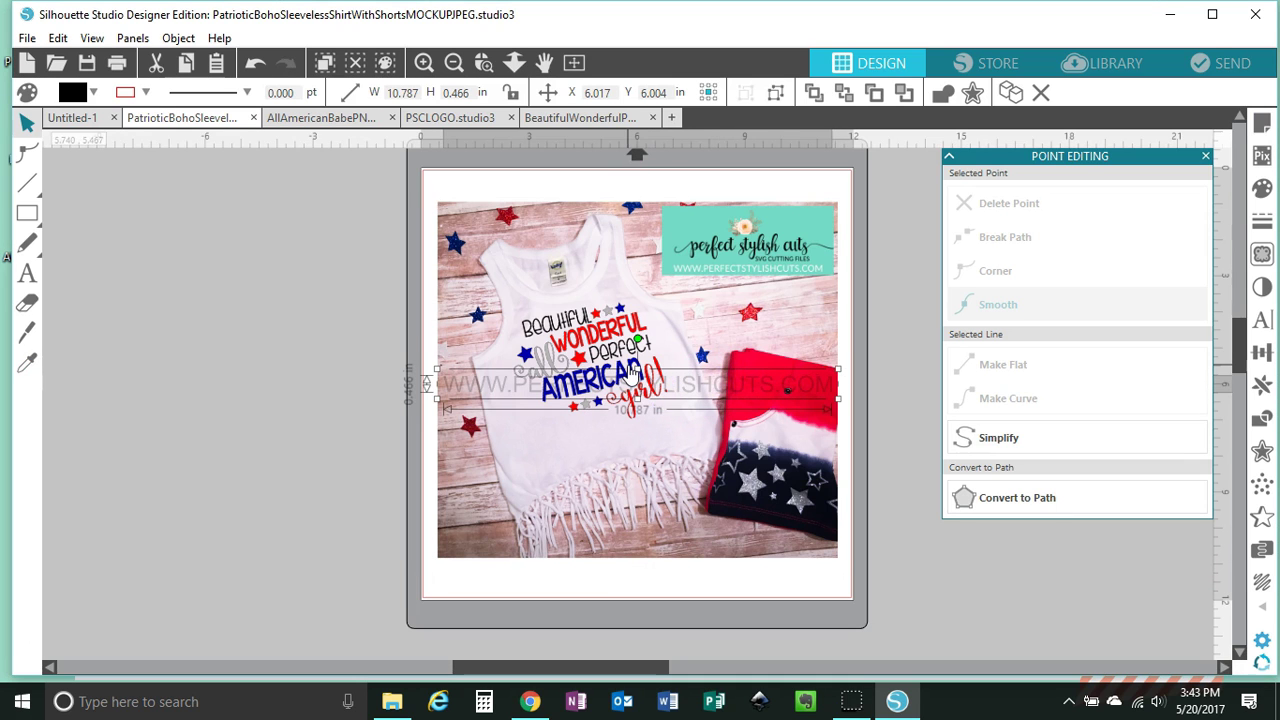
{"action": "key", "text": "Down"}
{"action": "key", "text": "Down"}
{"action": "key", "text": "Down"}
{"action": "key", "text": "Down"}
{"action": "key", "text": "Down"}
{"action": "key", "text": "Down"}
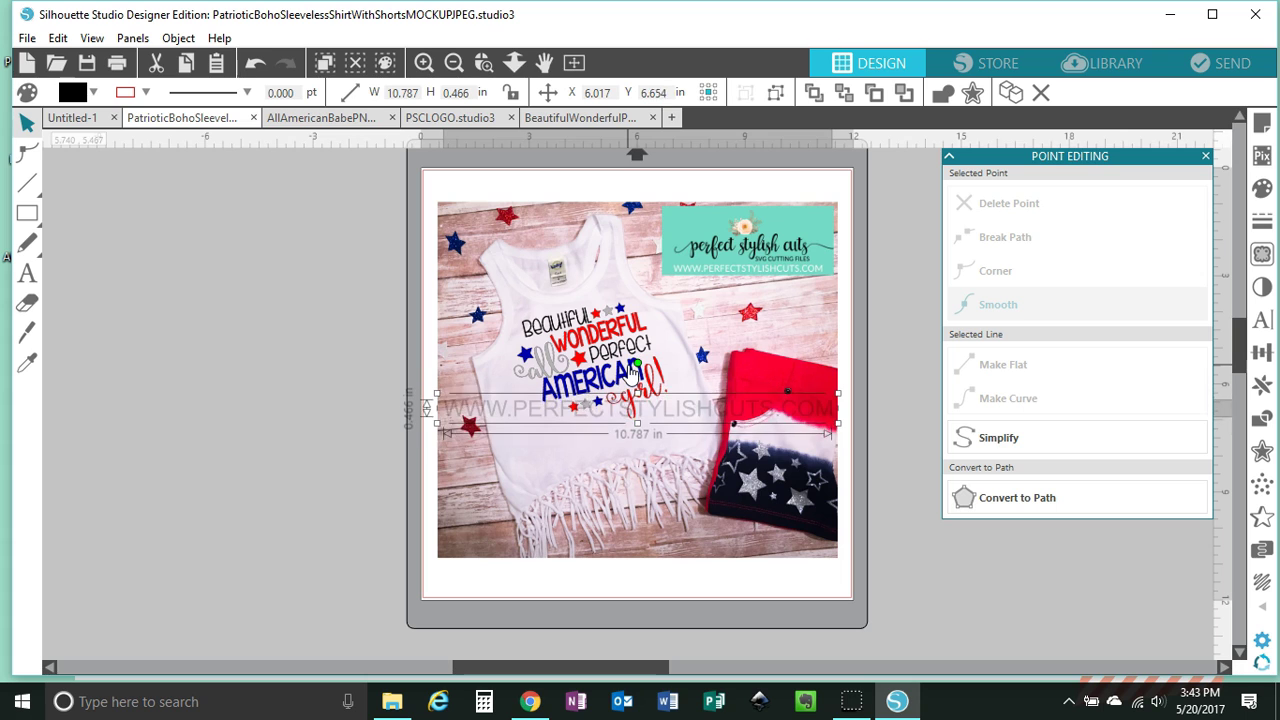
{"action": "key", "text": "Down"}
{"action": "key", "text": "Down"}
{"action": "key", "text": "Down"}
{"action": "key", "text": "Down"}
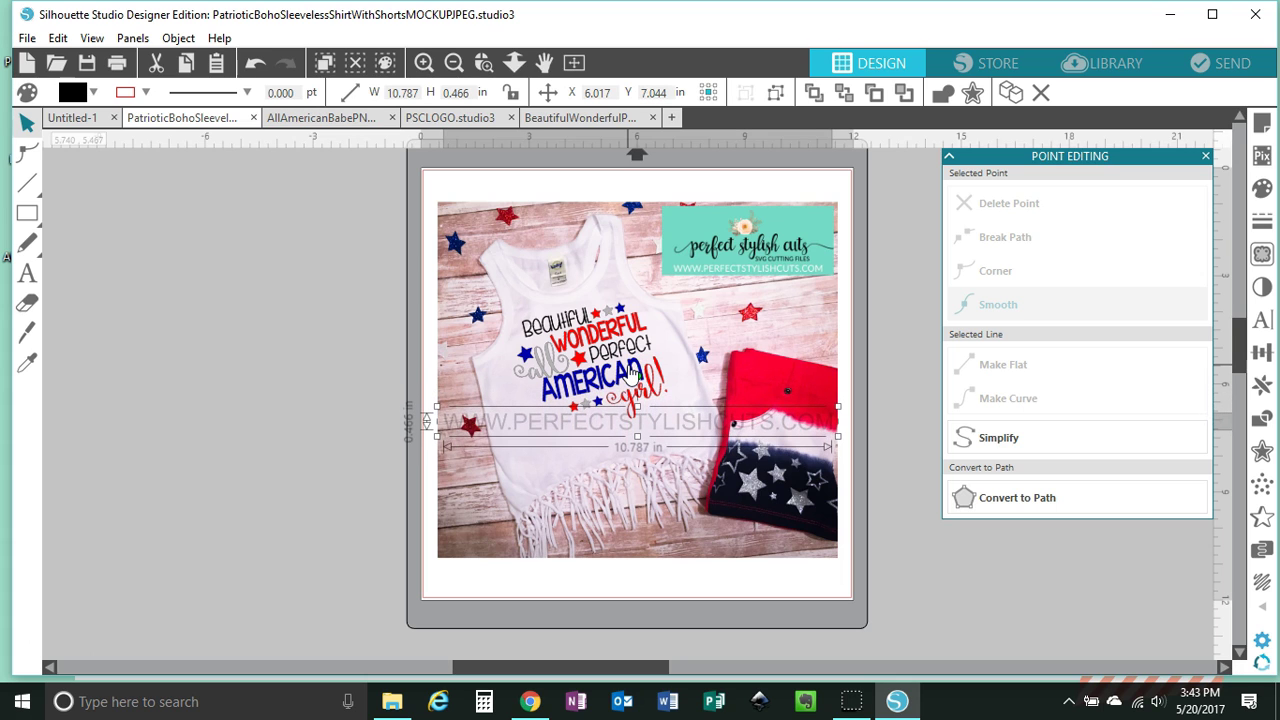
{"action": "left_click", "coordinate": [316, 378]}
Shift the girl design slightly left, then marquee-select all mock-up pieces
{"action": "left_click", "coordinate": [519, 335]}
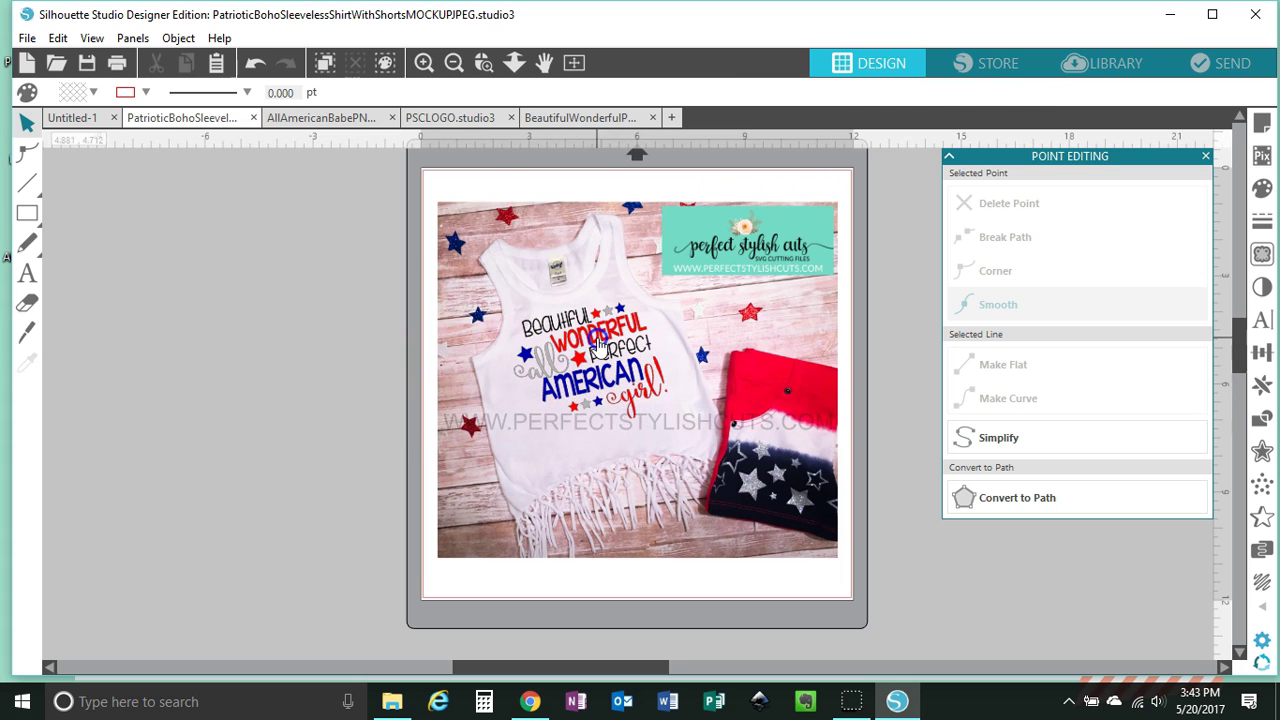
{"action": "left_click_drag", "start_coordinate": [590, 352], "coordinate": [588, 350]}
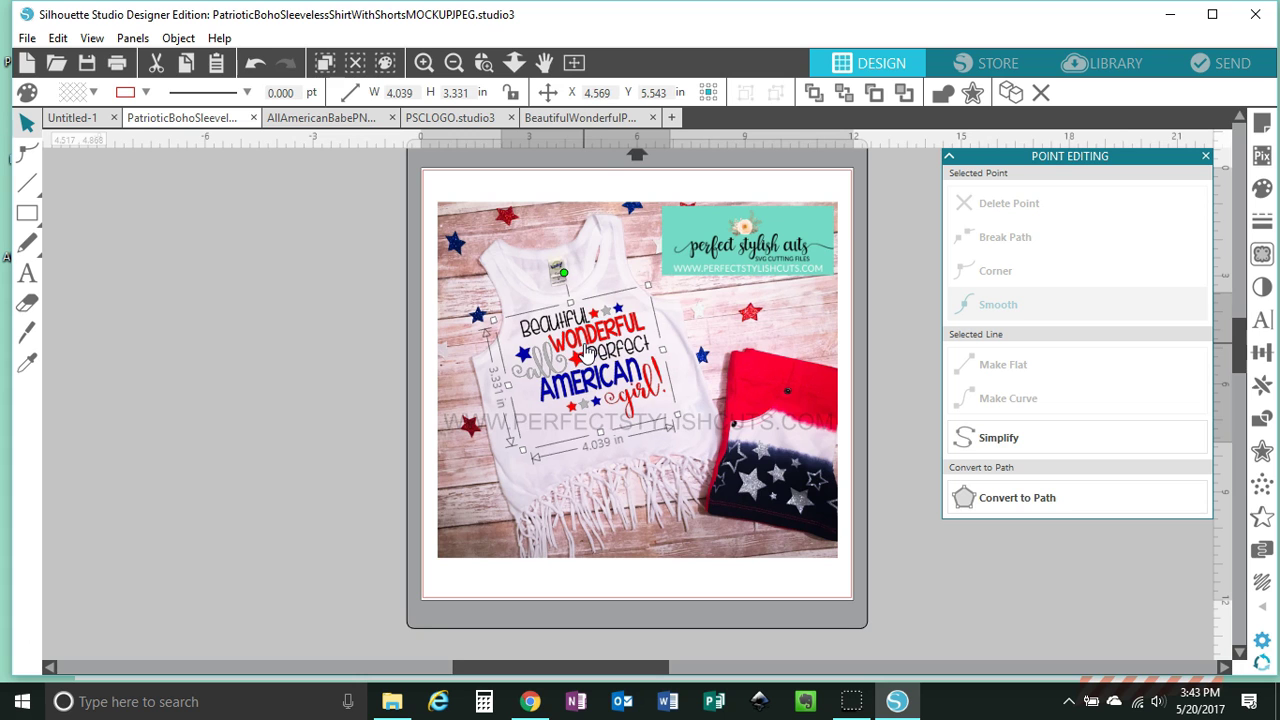
{"action": "left_click_drag", "start_coordinate": [910, 598], "coordinate": [400, 172]}
Group the selected photo, design, watermark and logo into one object
{"action": "right_click", "coordinate": [486, 216]}
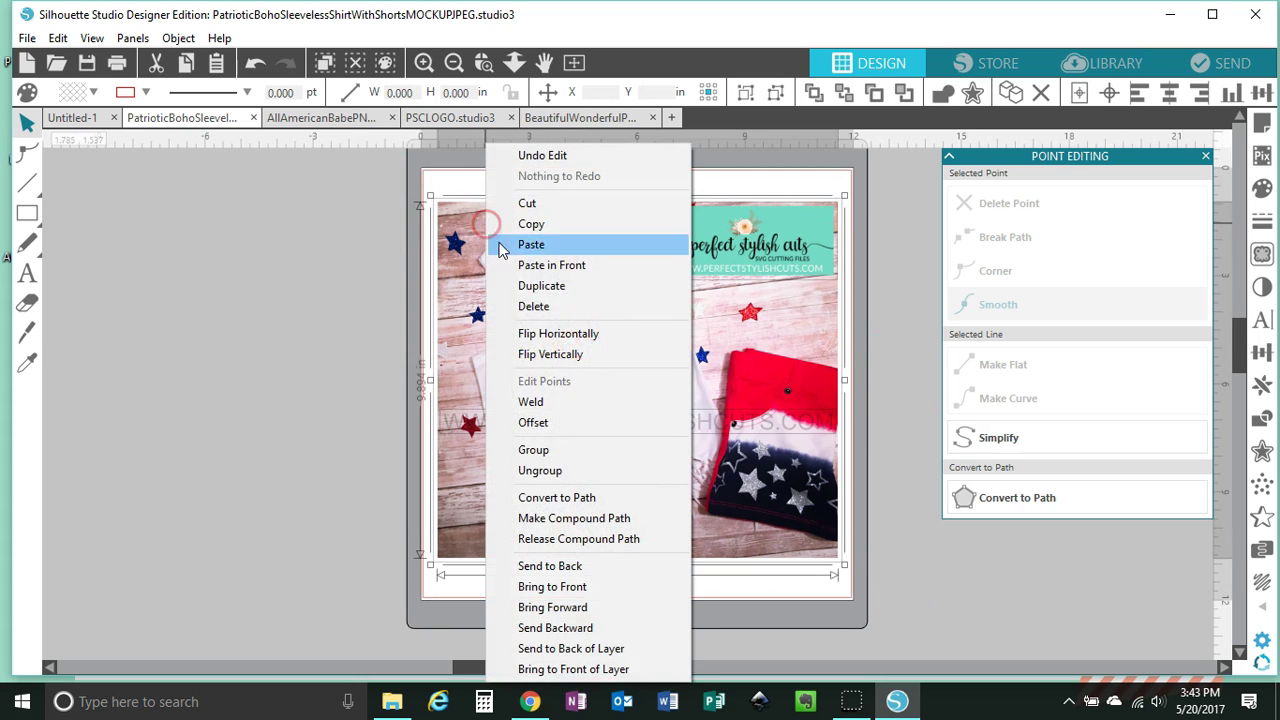
{"action": "left_click", "coordinate": [592, 450]}
{"action": "left_click", "coordinate": [334, 294]}
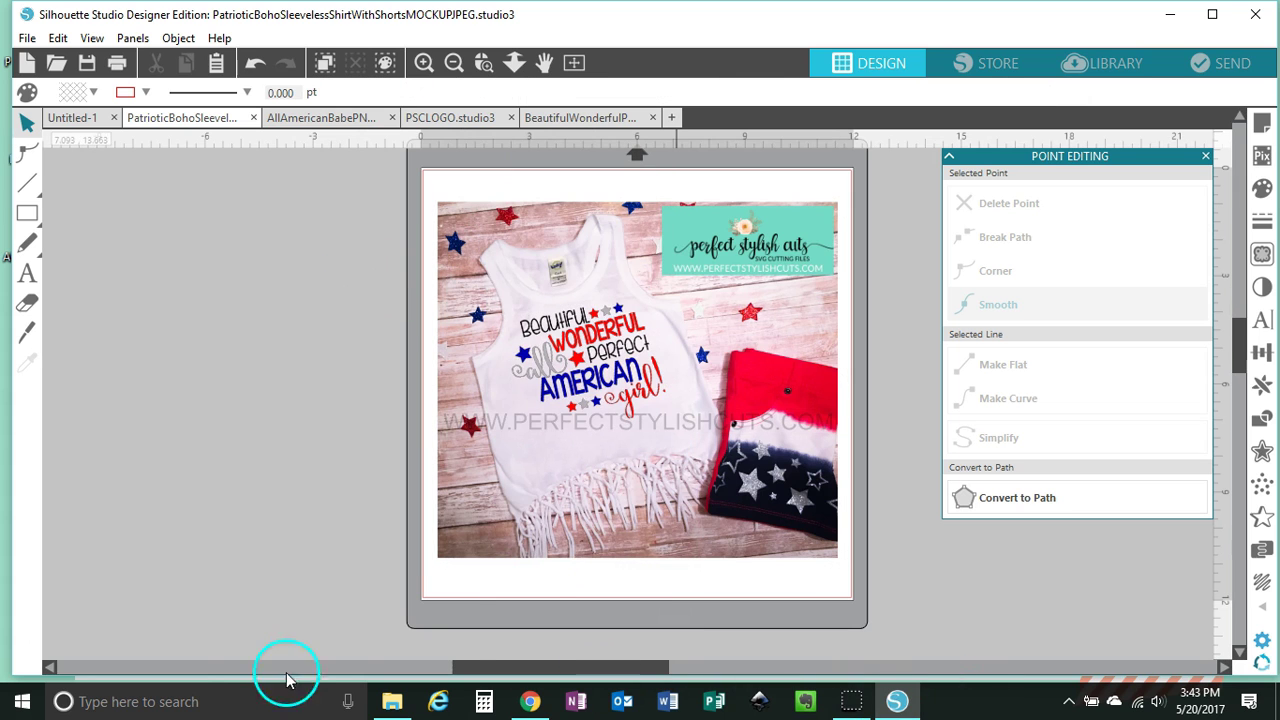
Launch Snipping Tool and snip the Beautiful Wonderful Perfect All American Girl tank-top mock-up
{"action": "left_click", "coordinate": [242, 702]}
{"action": "type", "text": "snippi"}
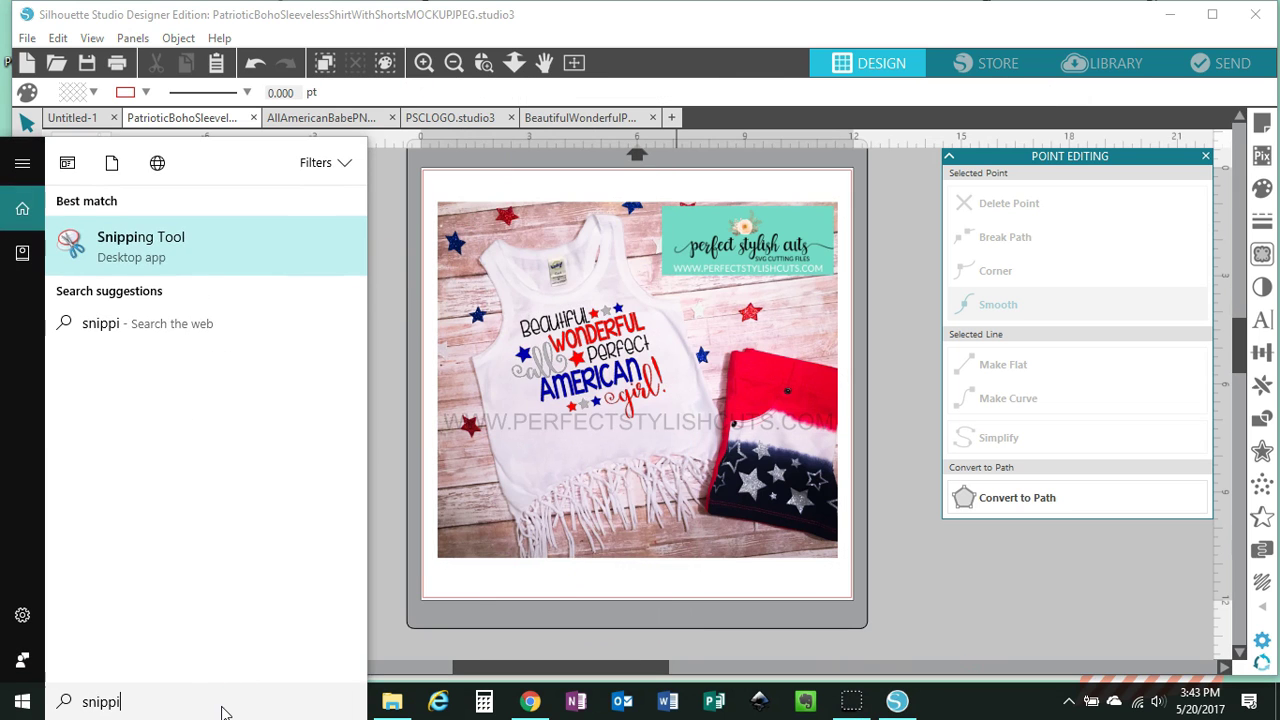
{"action": "key", "text": "Return"}
{"action": "left_click", "coordinate": [374, 556]}
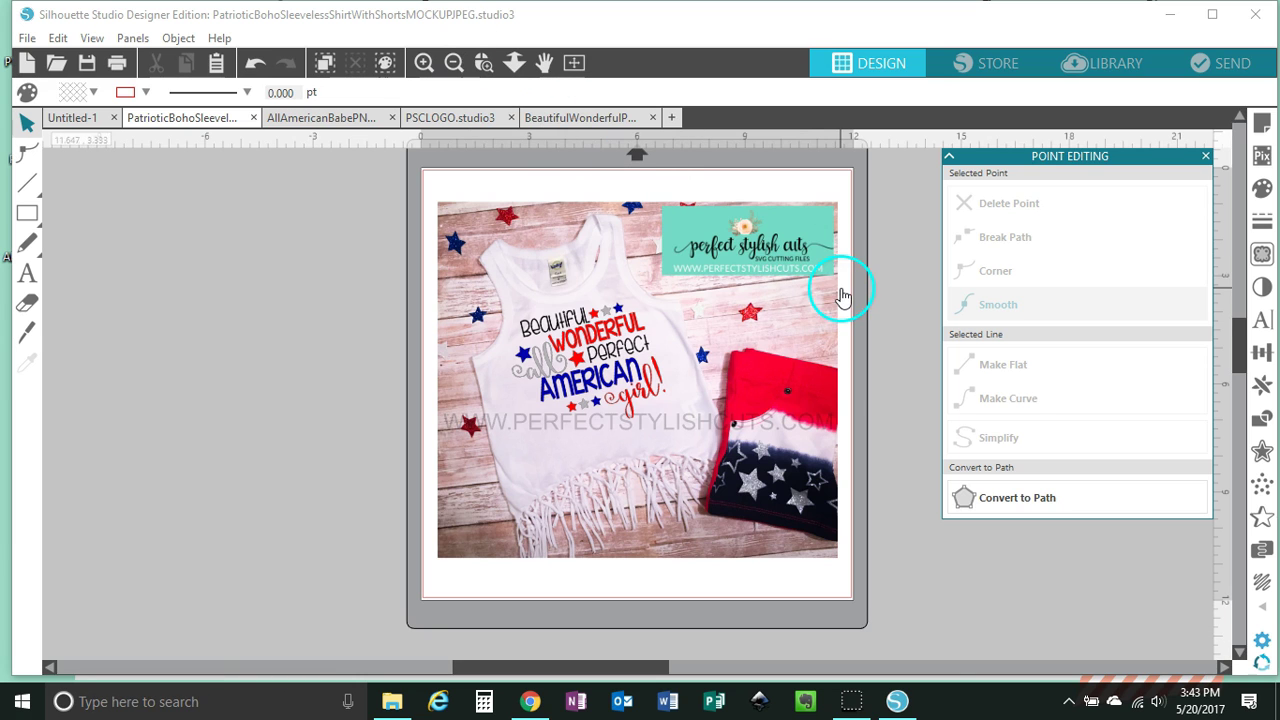
{"action": "left_click", "coordinate": [731, 538]}
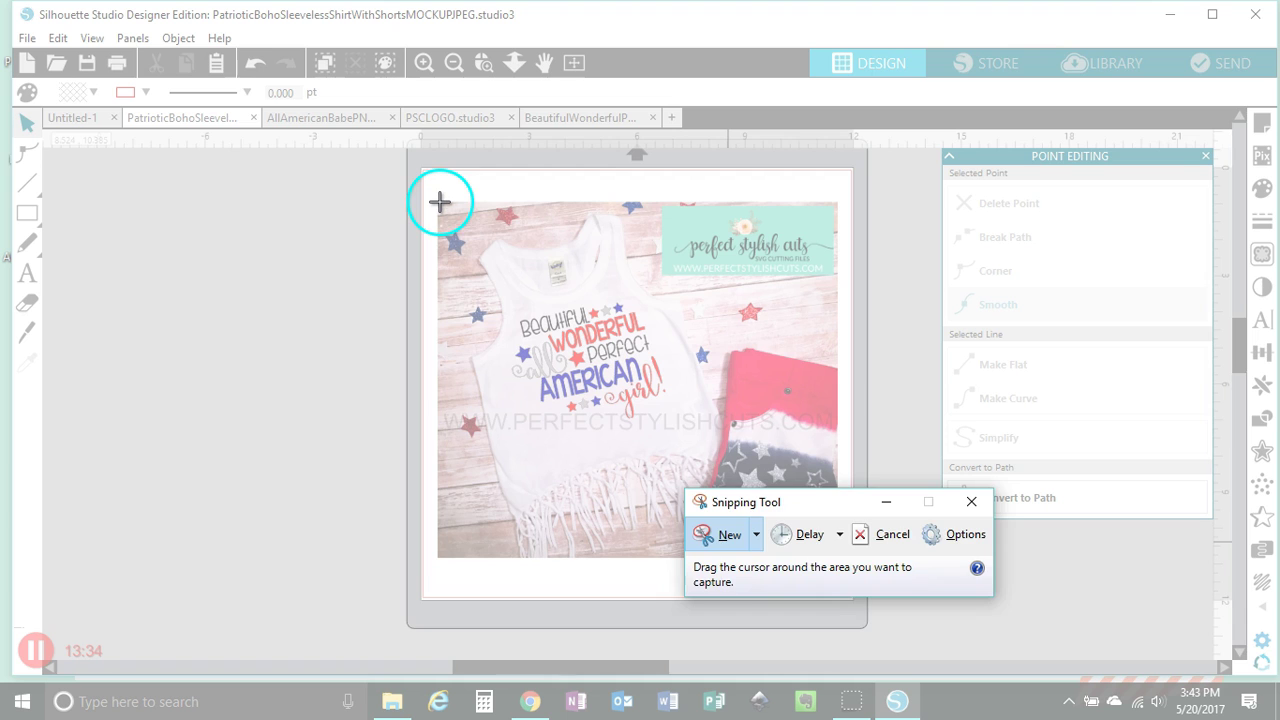
{"action": "left_click_drag", "start_coordinate": [440, 202], "coordinate": [838, 557]}
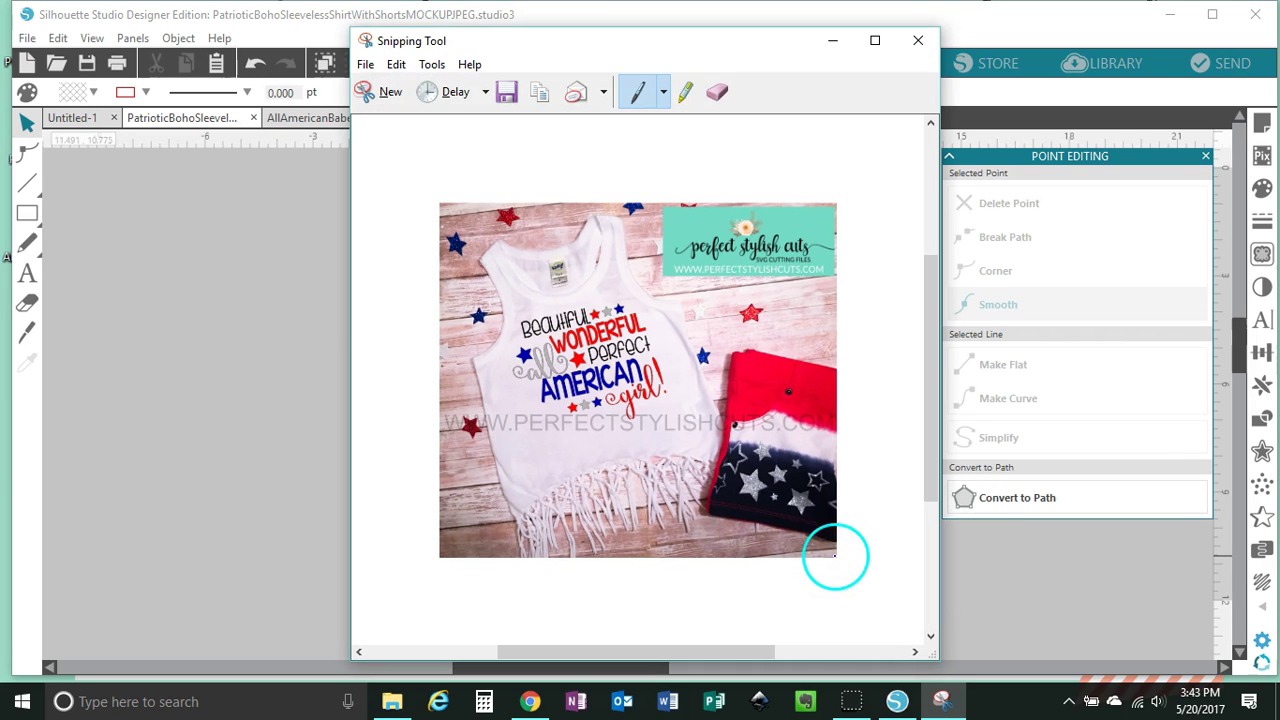
Save the snip to the Desktop as the PNG file Capture1
{"action": "left_click", "coordinate": [366, 63]}
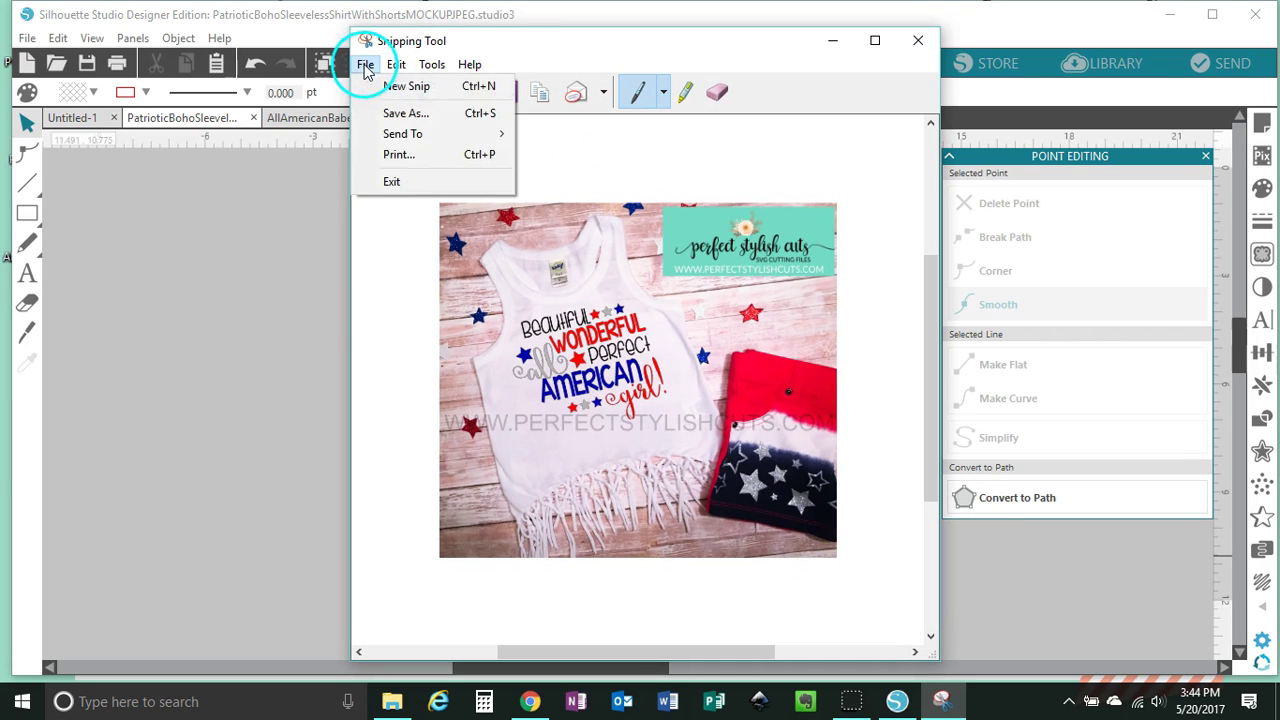
{"action": "left_click", "coordinate": [436, 115]}
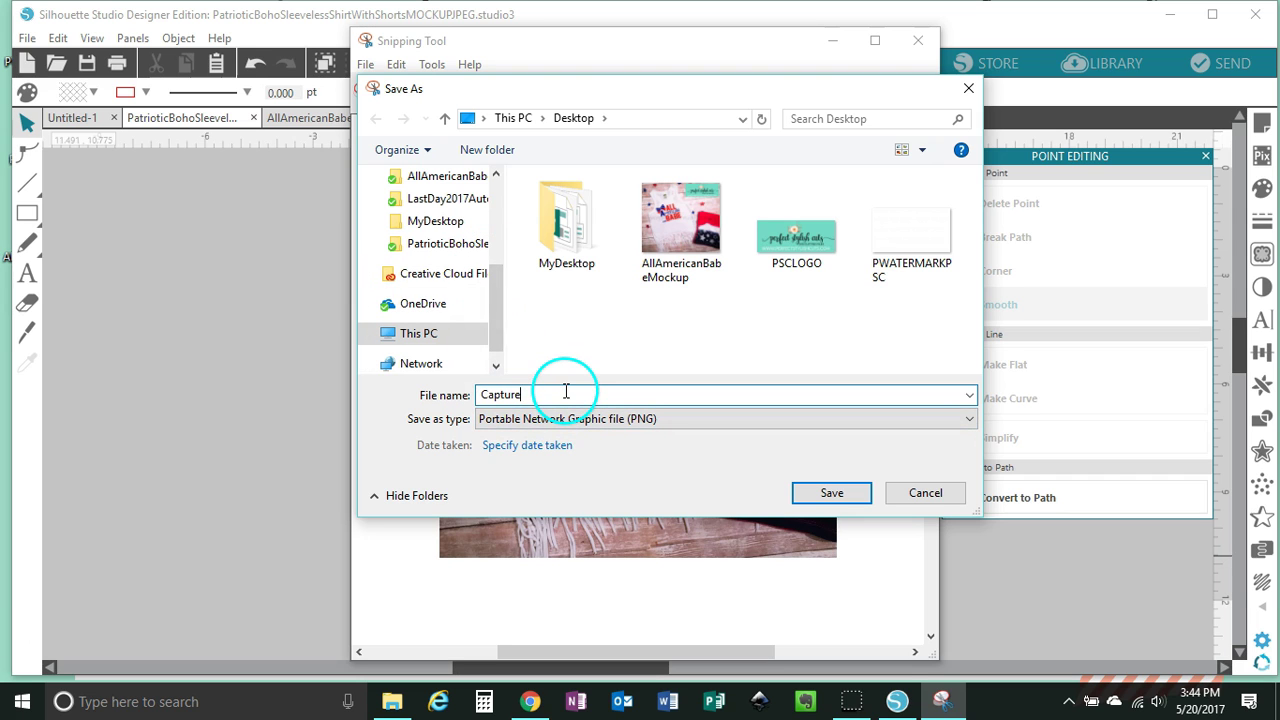
{"action": "type", "text": "1"}
{"action": "left_click", "coordinate": [829, 493]}
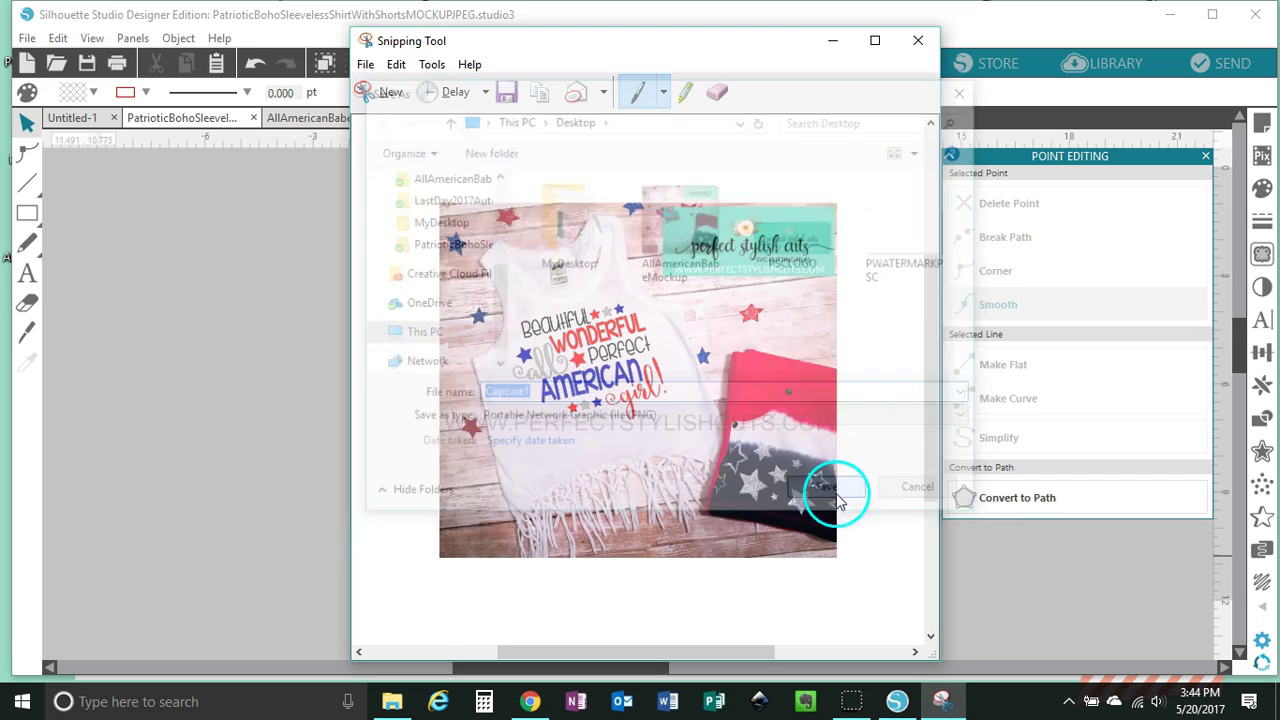
Close Snipping Tool, minimize Silhouette Studio and open Capture1 from the desktop
{"action": "left_click", "coordinate": [928, 42]}
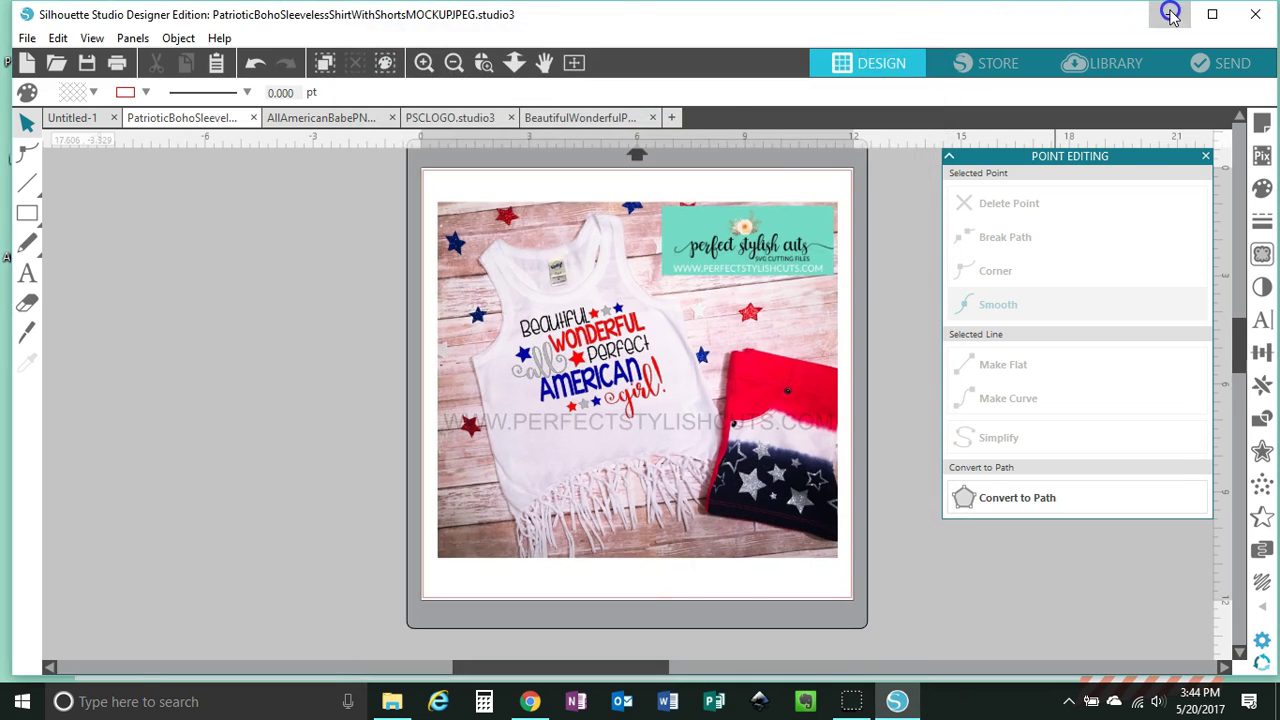
{"action": "left_click", "coordinate": [1169, 14]}
{"action": "double_click", "coordinate": [36, 333]}
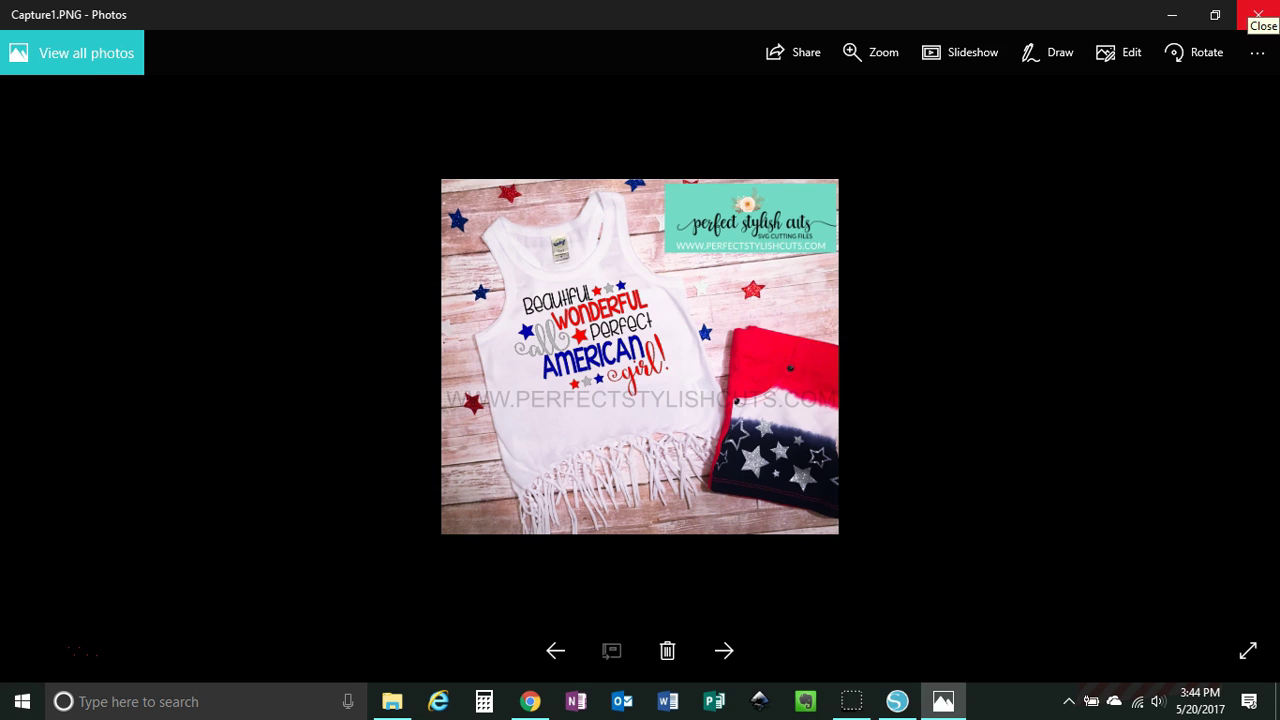
Close the Capture1 tank top mock-up in Photos and switch back to Silhouette Studio
{"action": "left_click", "coordinate": [1258, 14]}
{"action": "left_click", "coordinate": [895, 703]}
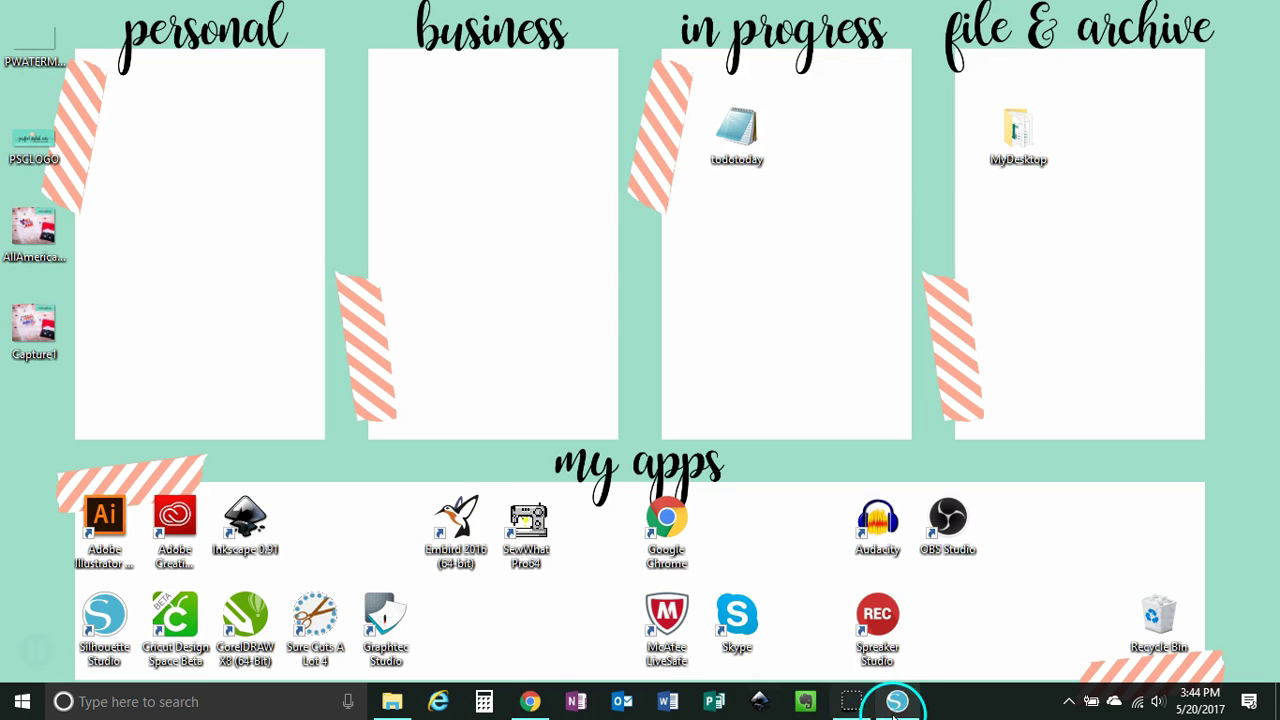